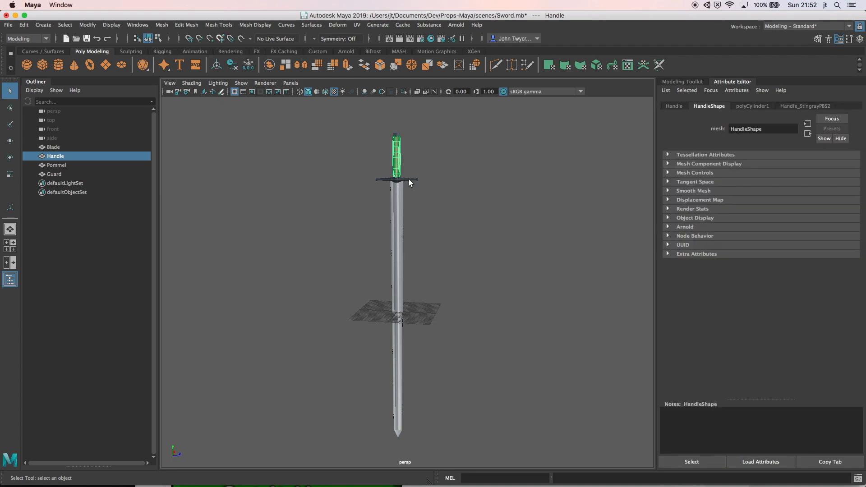
- Inspect the sword's guard, pommel, handle and blade up close, selecting and framing the separate parts
left_click(409, 180)
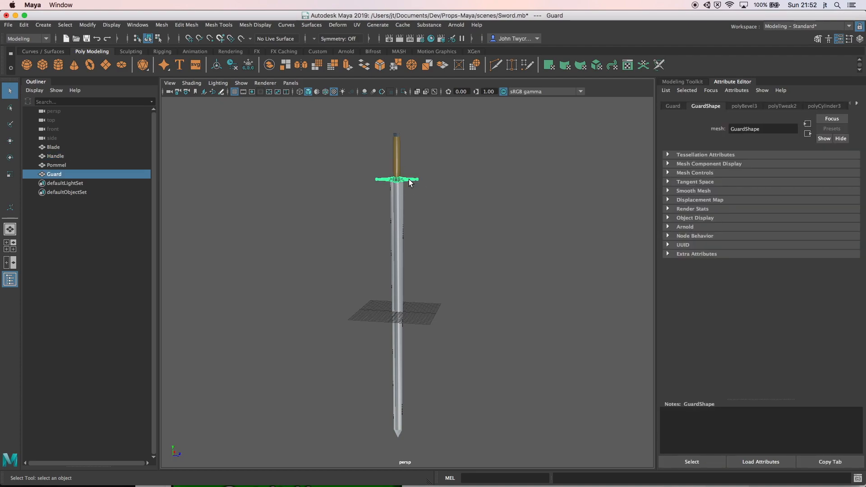
left_click(398, 135)
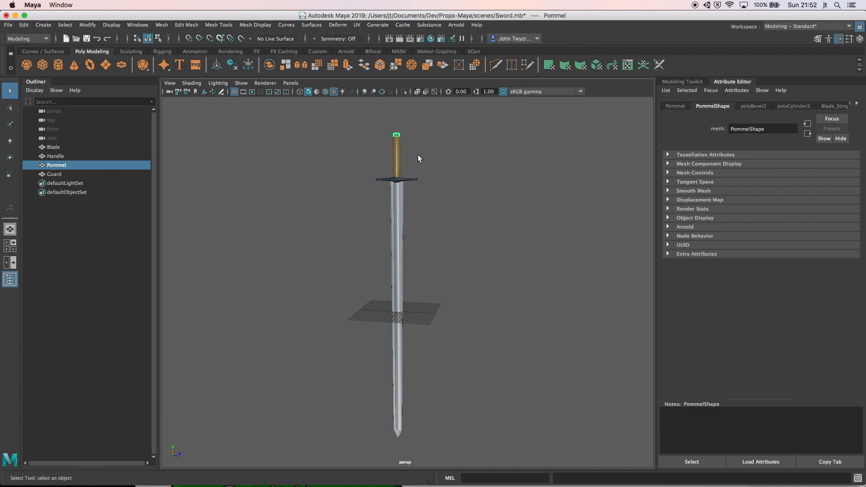
key("f")
left_click_drag(412, 174, 416, 170, "alt")
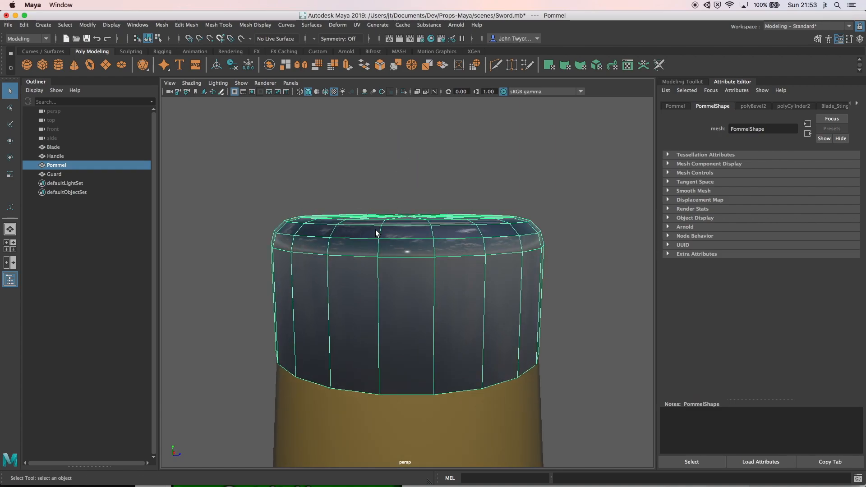
left_click(302, 409)
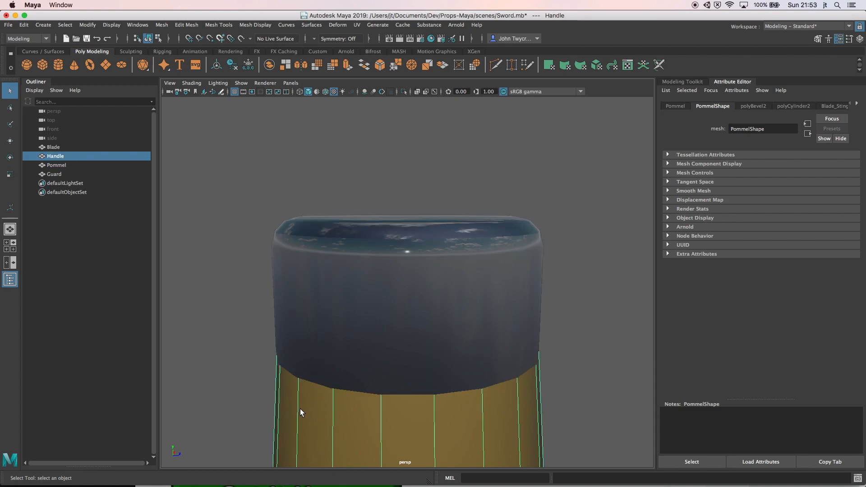
key("f")
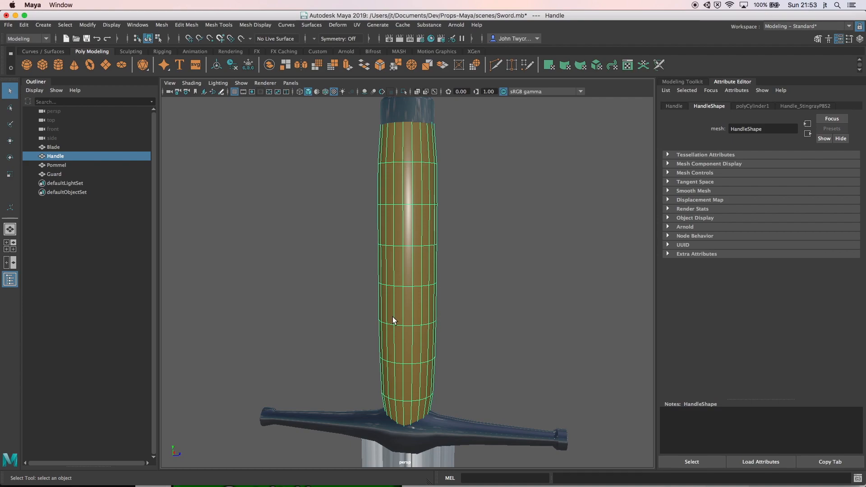
middle_click_drag(384, 415, 325, 348, "alt")
left_click(325, 348)
mouse_move(324, 348)
left_mouse_down("alt")
mouse_move(323, 328)
mouse_move(339, 356)
left_mouse_up("alt")
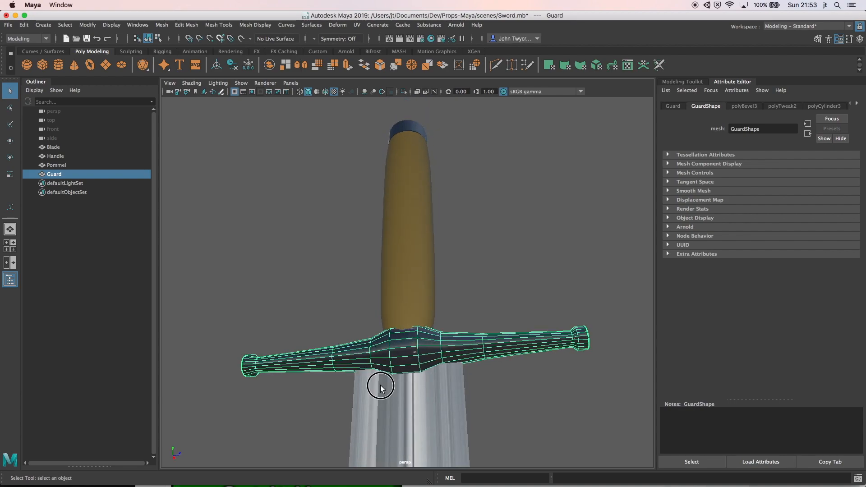
left_click(373, 392)
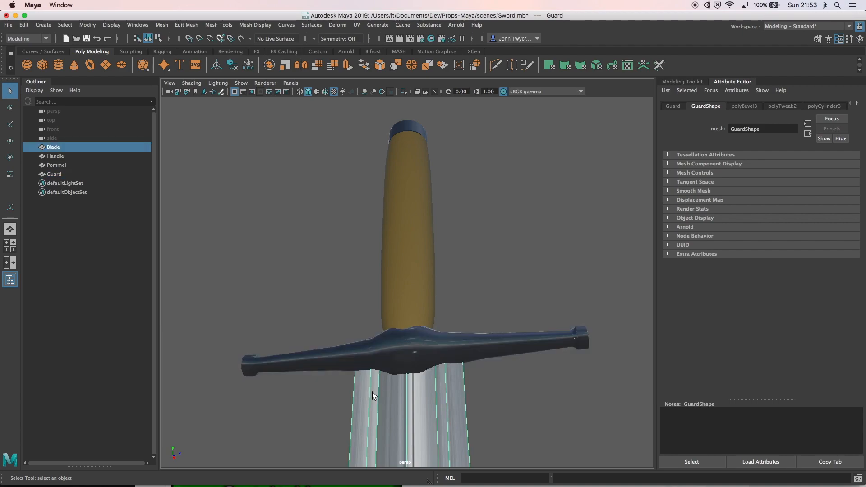
key("f")
left_click_drag(372, 398, 447, 350, "alt")
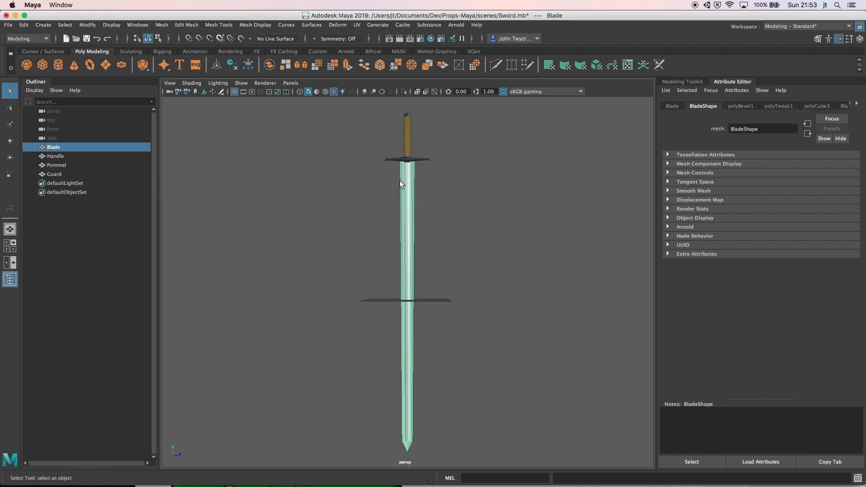
- Select the Blade, Handle, Pommel and Guard objects together
left_click_drag(421, 111, 391, 131)
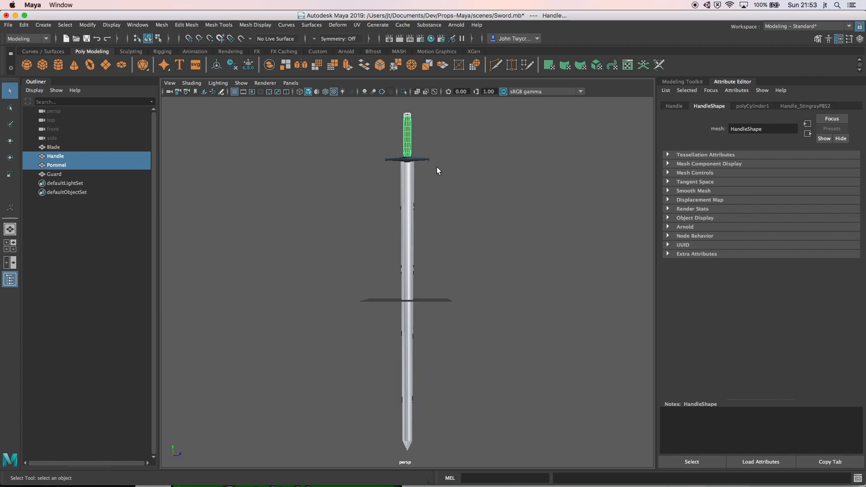
left_click_drag(435, 140, 400, 174)
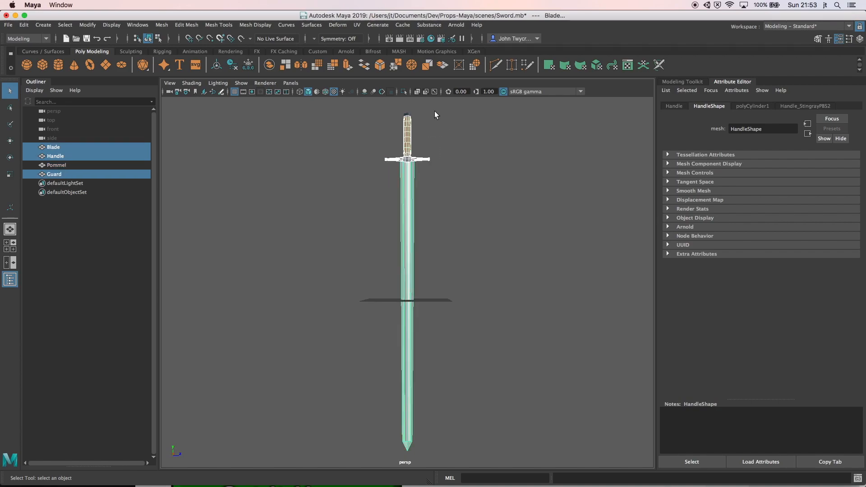
left_click_drag(440, 107, 387, 166)
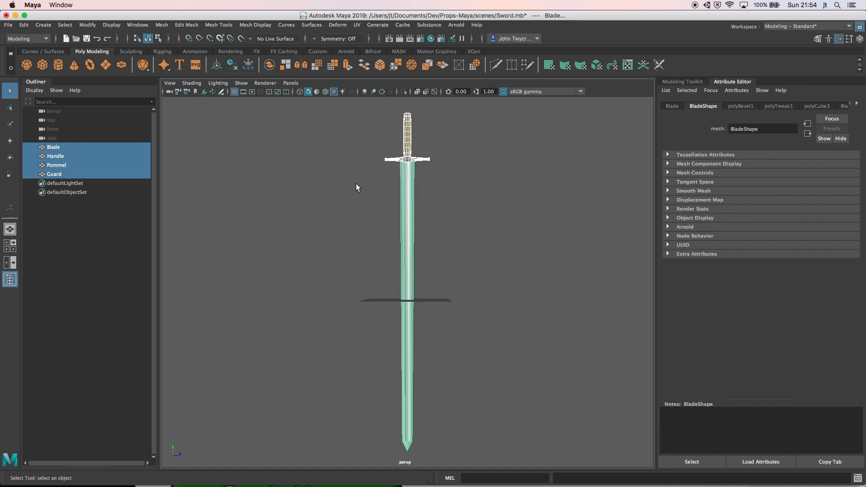
- Try to move the four selected sword parts together about -41.3 cm along the Z axis, and undo the move
key("w")
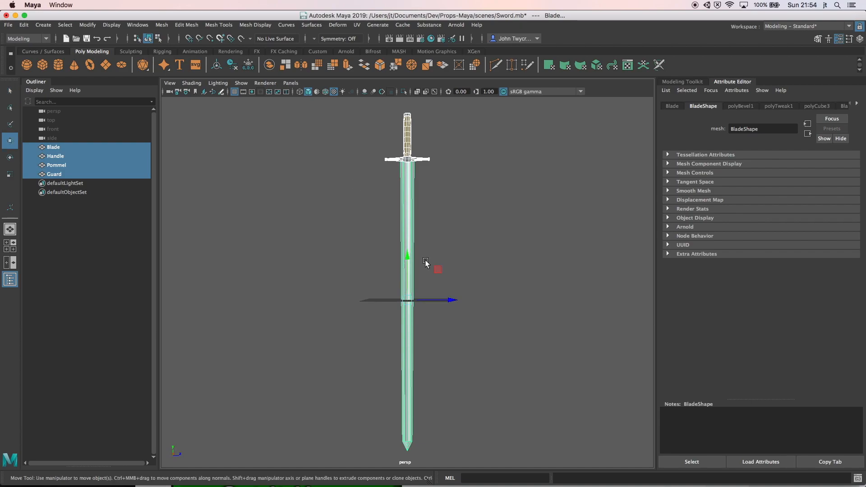
left_click_drag(436, 300, 309, 299)
key("ctrl+z")
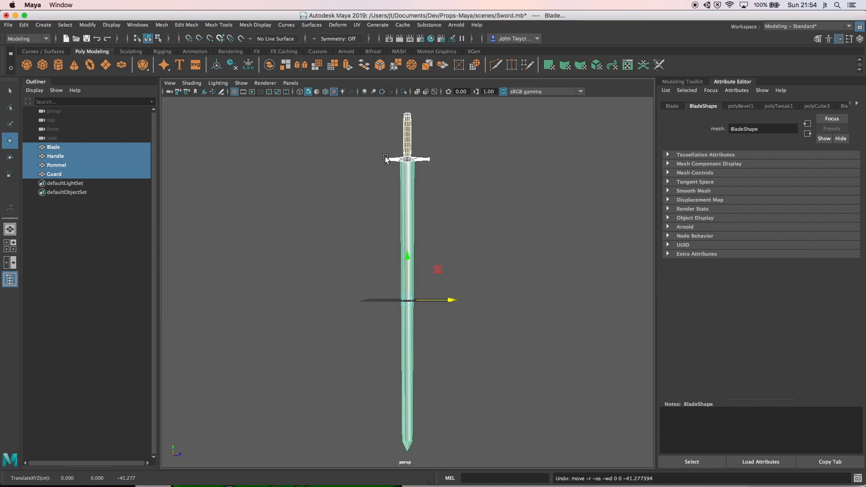
- Group the four sword parts and move the whole group about -44.8 cm along the Z axis
left_click(24, 25)
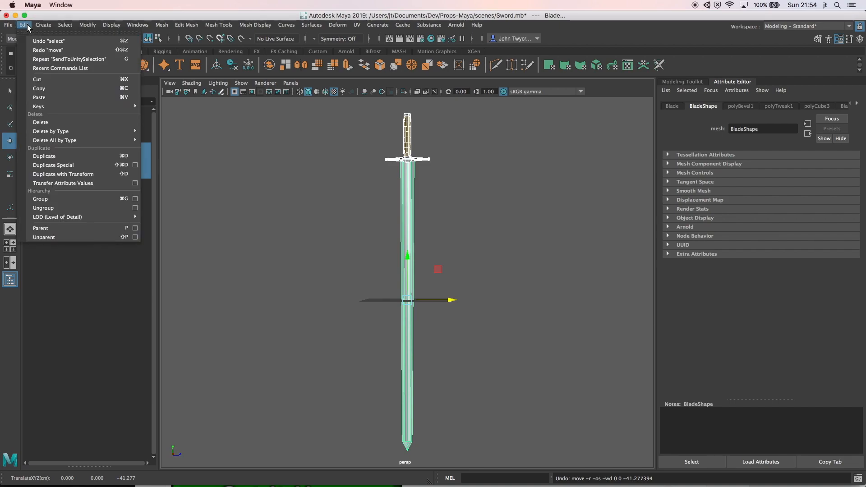
left_click(65, 199)
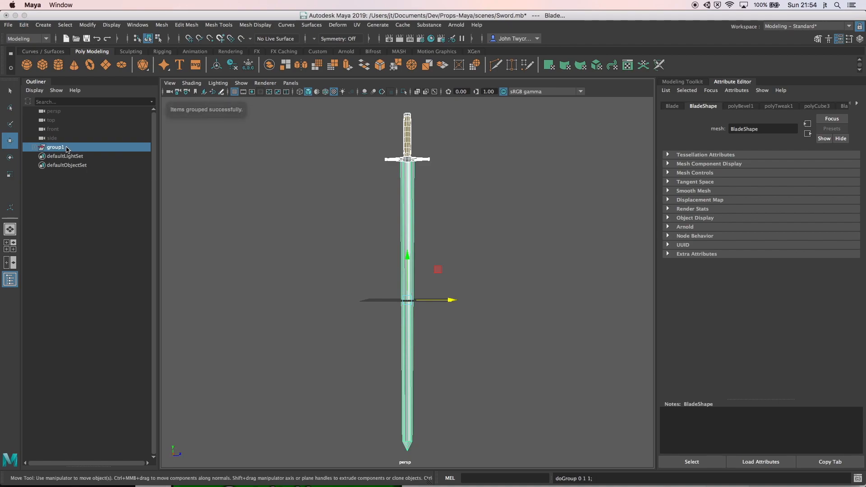
left_click(67, 148)
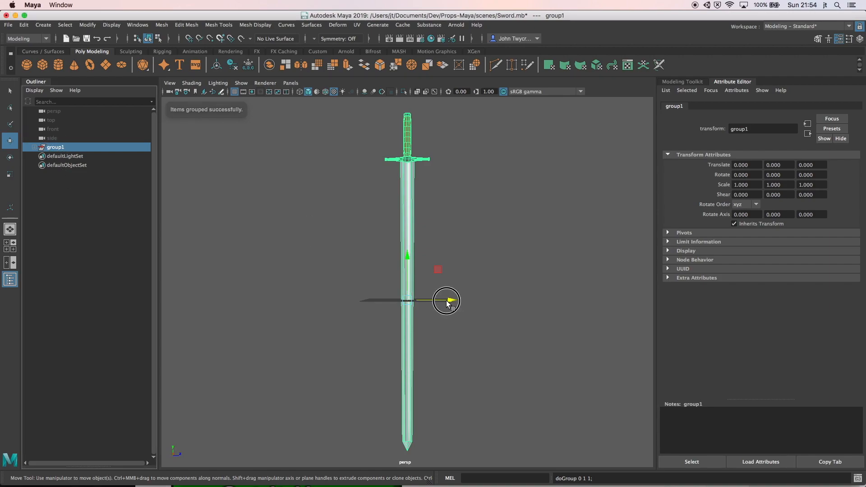
left_click_drag(444, 301, 273, 301)
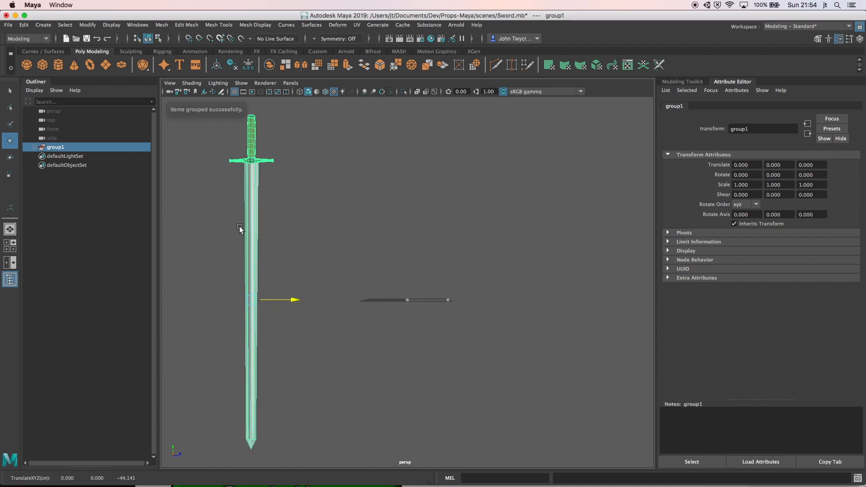
left_click(67, 150, "super")
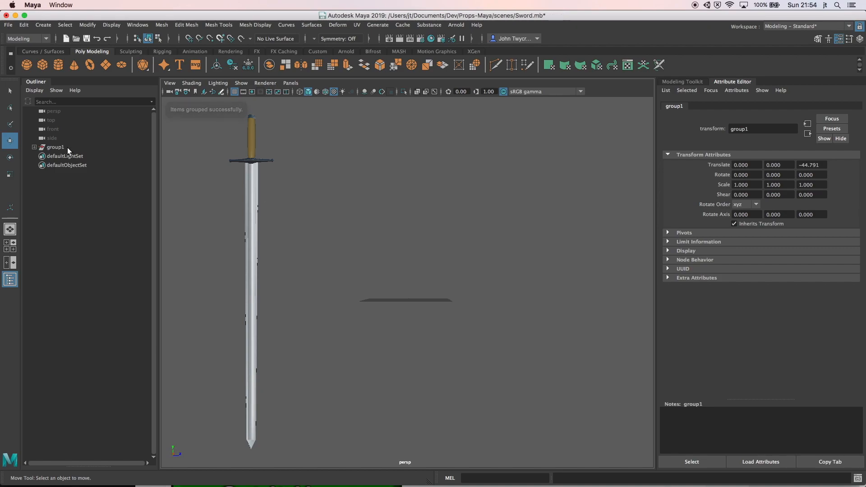
left_click(68, 149)
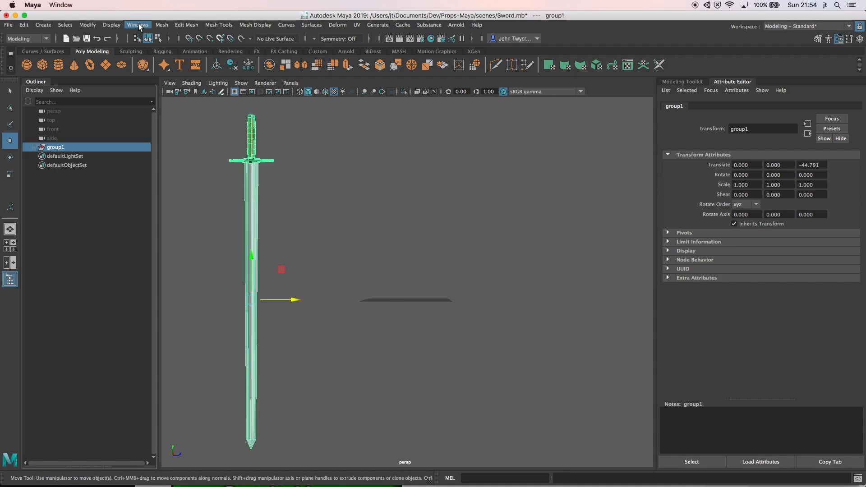
left_click(138, 26)
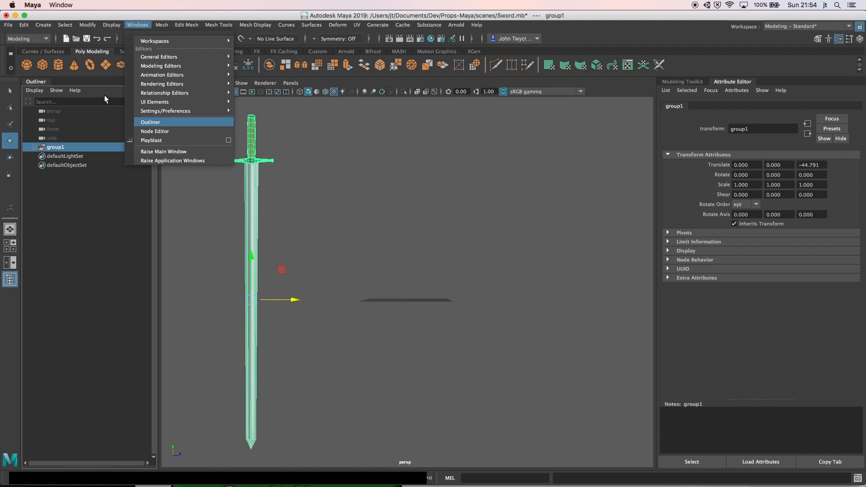
mouse_move(190, 84)
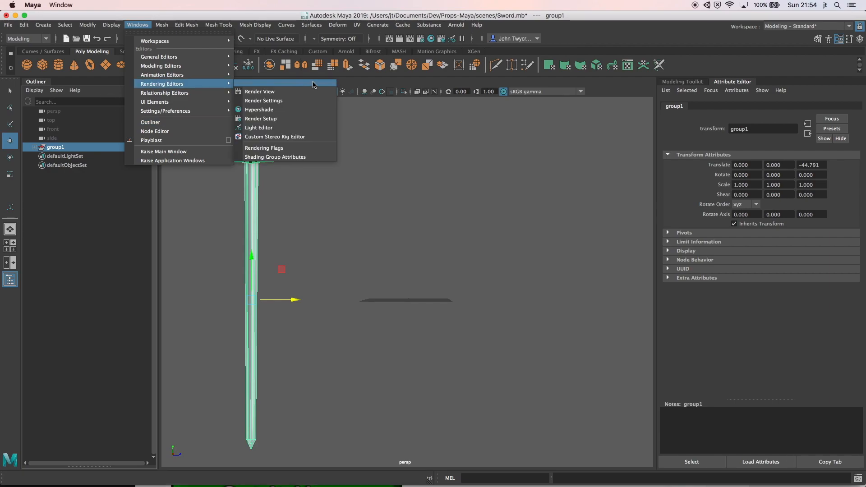
left_click(369, 83)
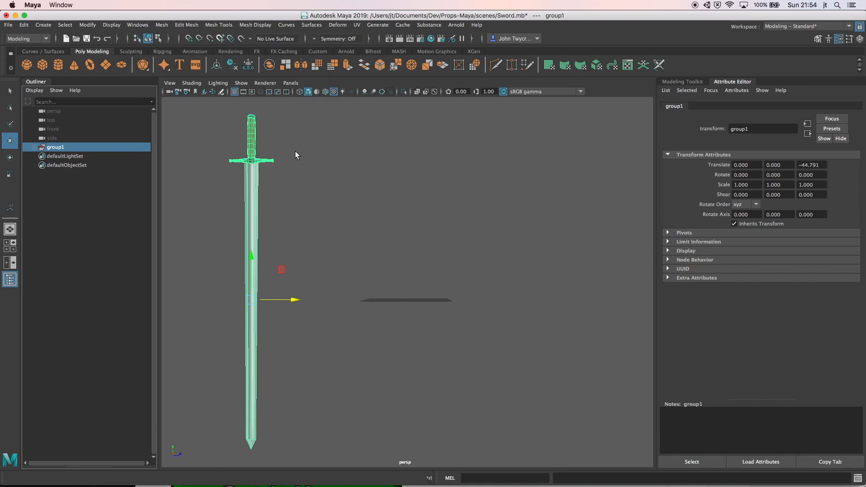
left_click(296, 155)
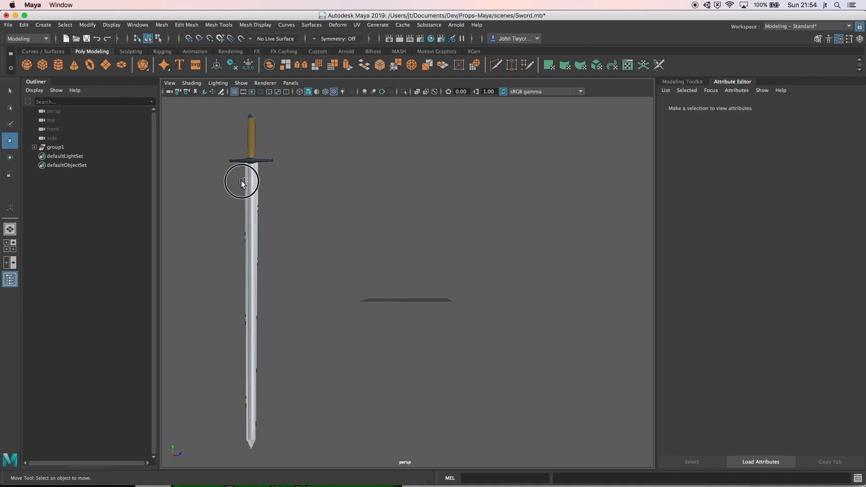
- Select the blade in the scene and expand group1 to show its child parts
left_click(242, 182)
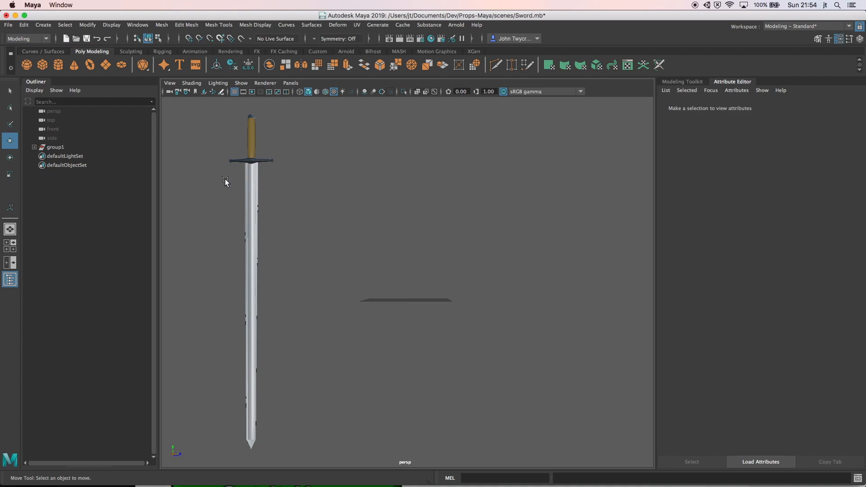
left_click(34, 148)
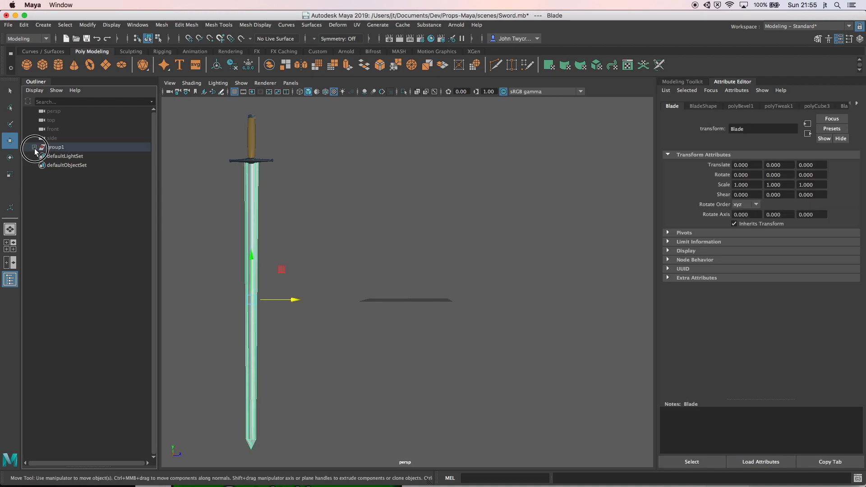
left_click(34, 148)
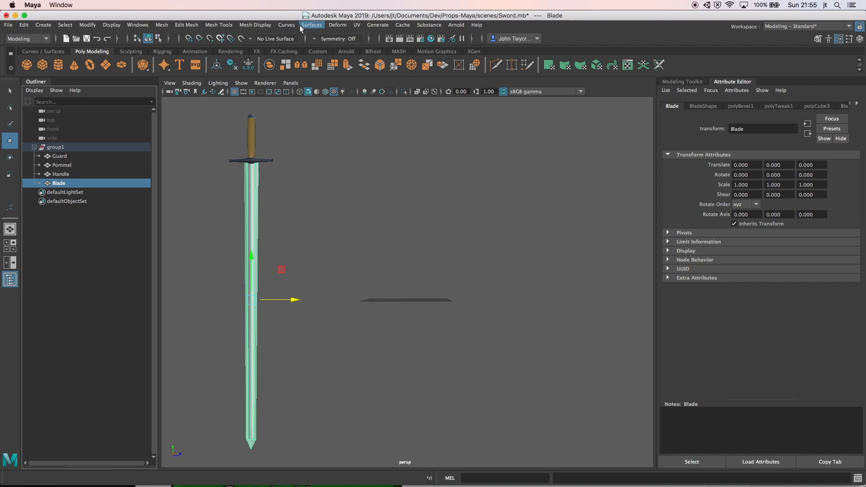
- Review the blade's construction history, checking the settings of its bevel and of its original cube
left_click(423, 145)
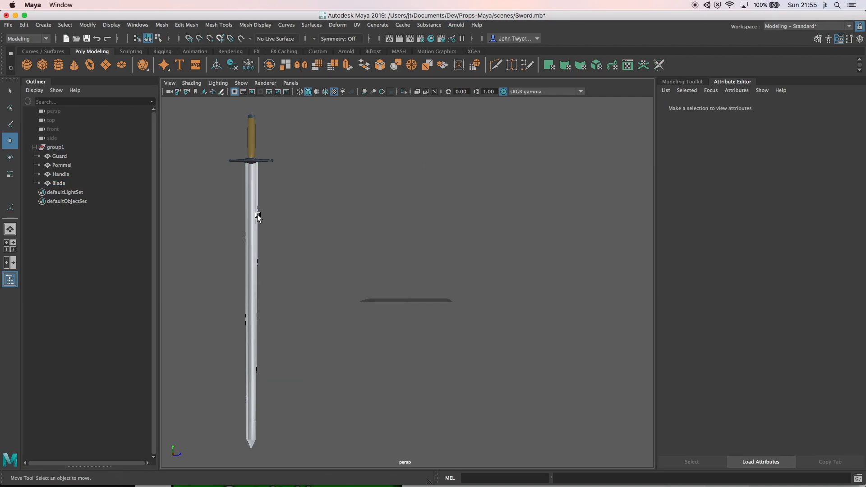
left_click(257, 216)
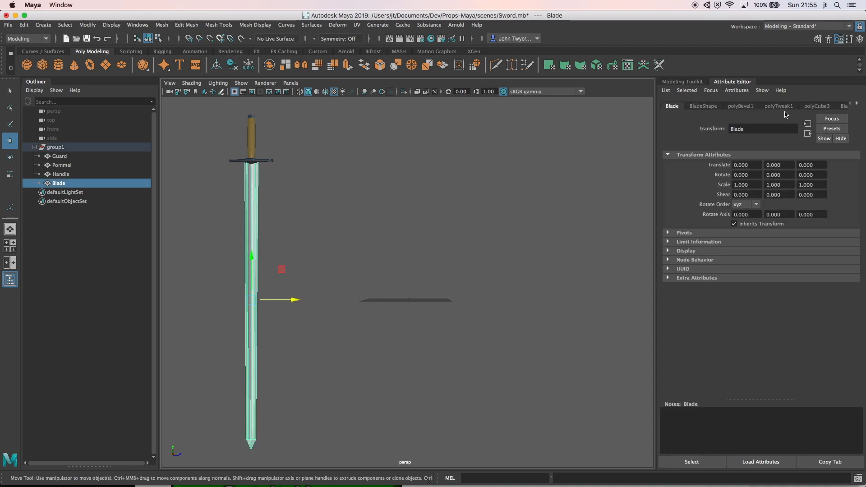
left_click(740, 108)
left_click(725, 189)
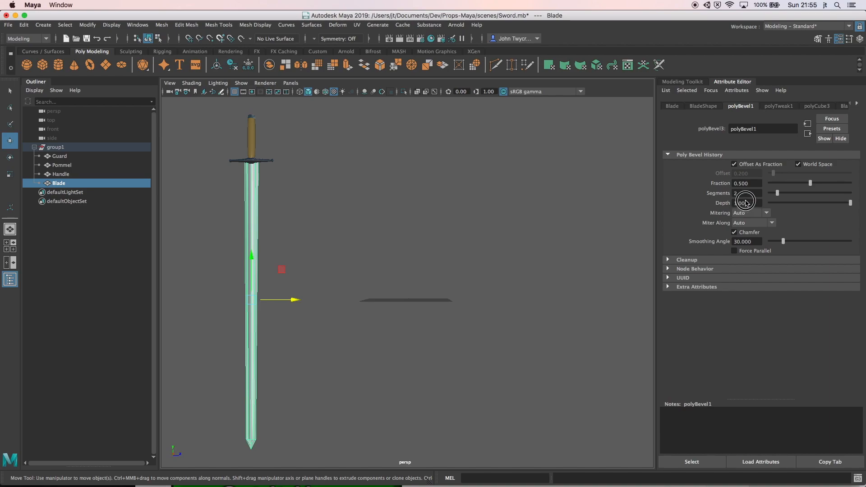
left_click(816, 107)
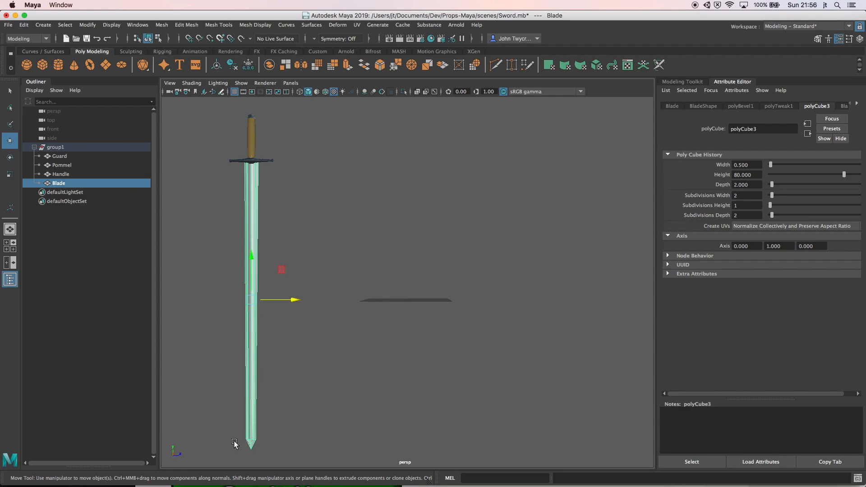
- Switch the blade to vertex selection and select the vertices at its pointed tip
left_click_drag(234, 434, 266, 453)
left_click(697, 82)
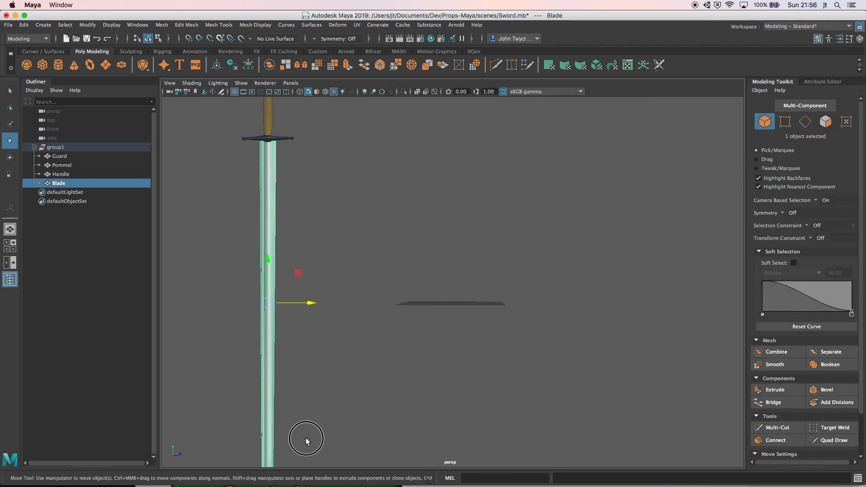
scroll(312, 412, "up", 1)
scroll(312, 411, "down", 2)
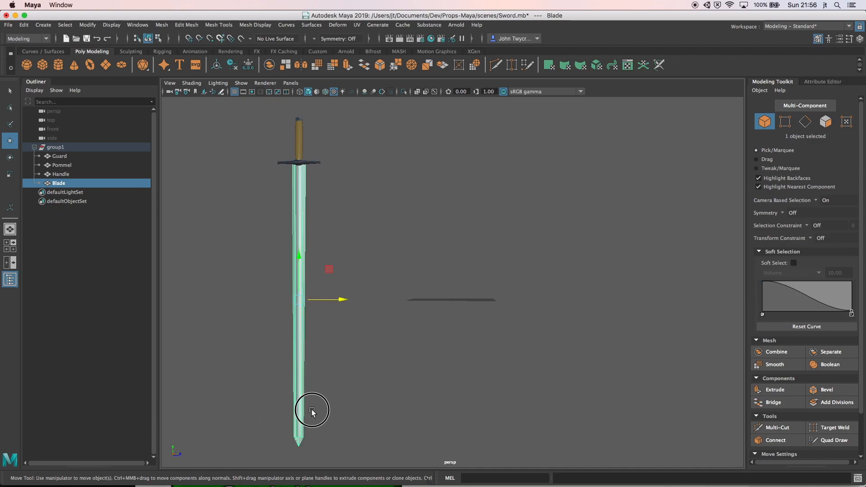
scroll(305, 412, "down", 1)
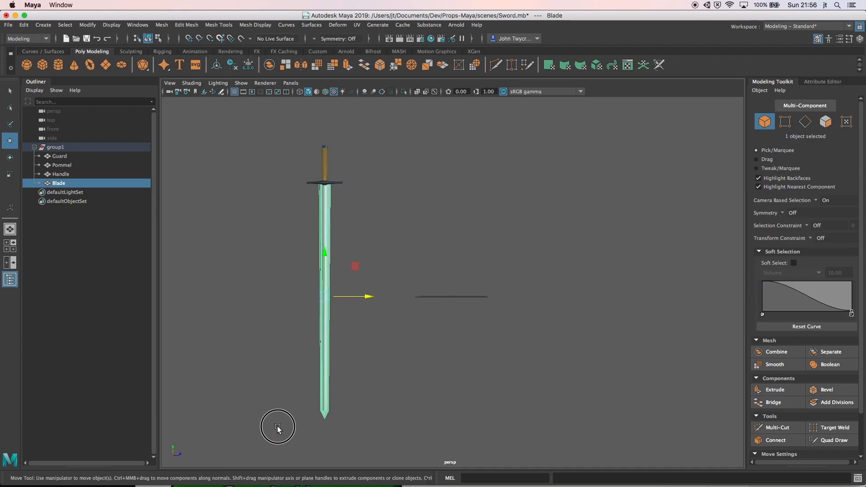
left_click(786, 123)
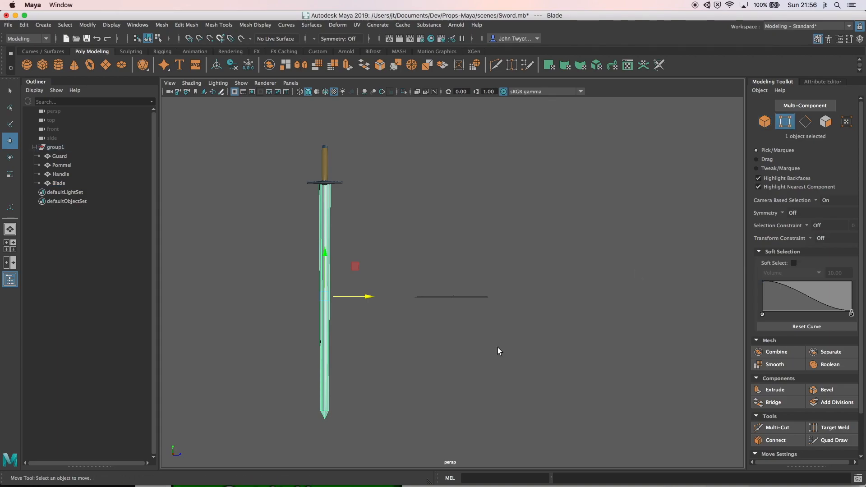
left_click_drag(306, 405, 349, 419)
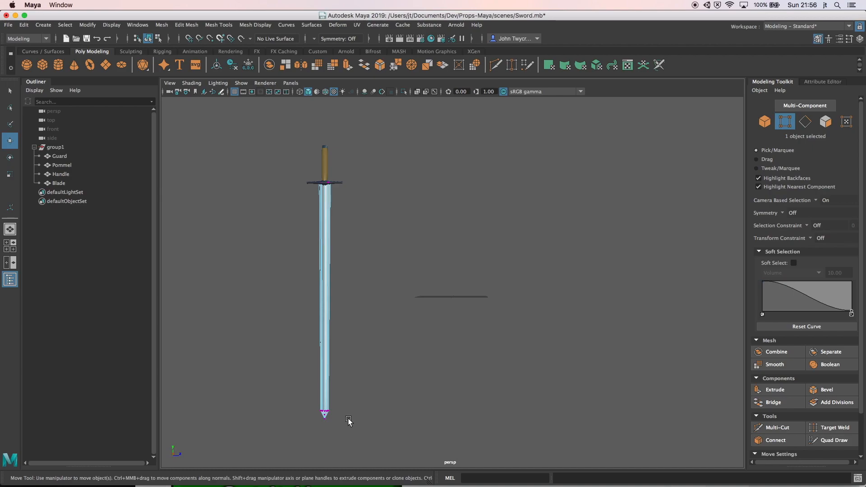
- Examine the selected vertices at the blade's tip up close and review the blade's bevel settings
key("f")
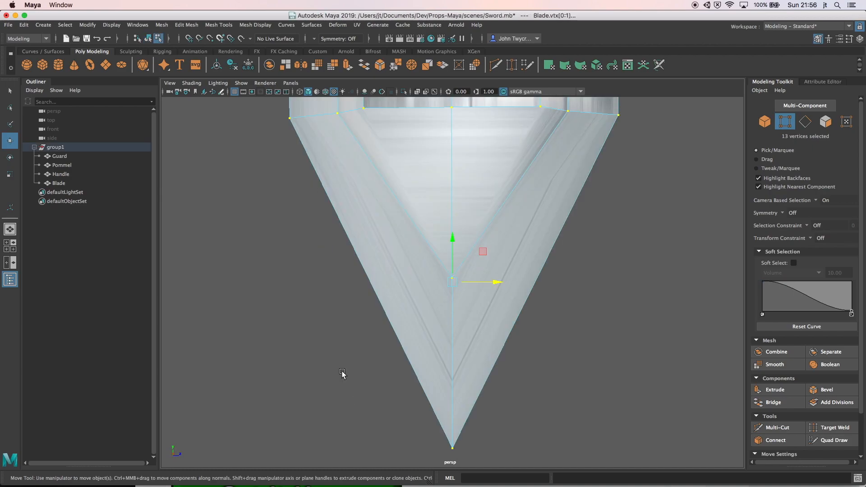
scroll(342, 374, "down", 4)
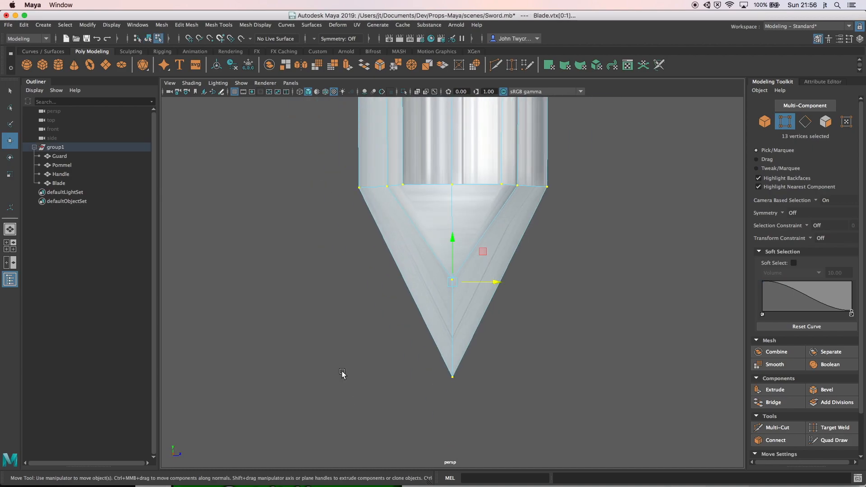
mouse_move(331, 356)
left_mouse_down("alt")
mouse_move(423, 352)
mouse_move(427, 362)
mouse_move(489, 367)
left_mouse_up("alt")
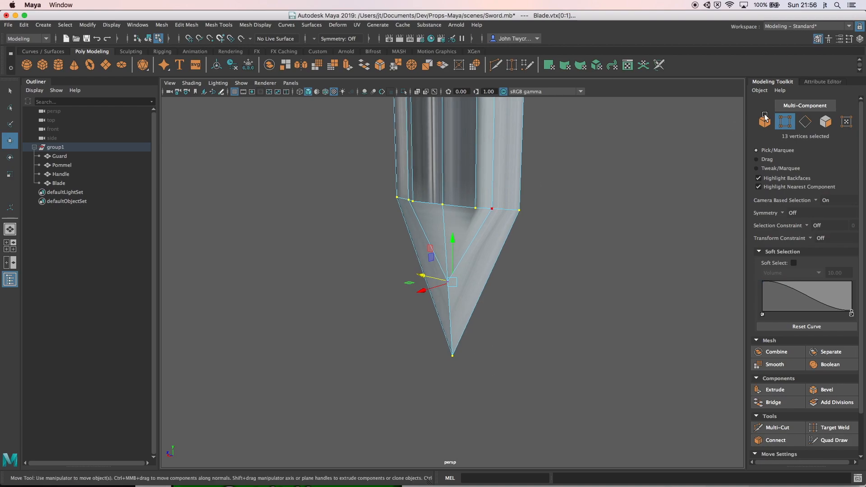
left_click(816, 82)
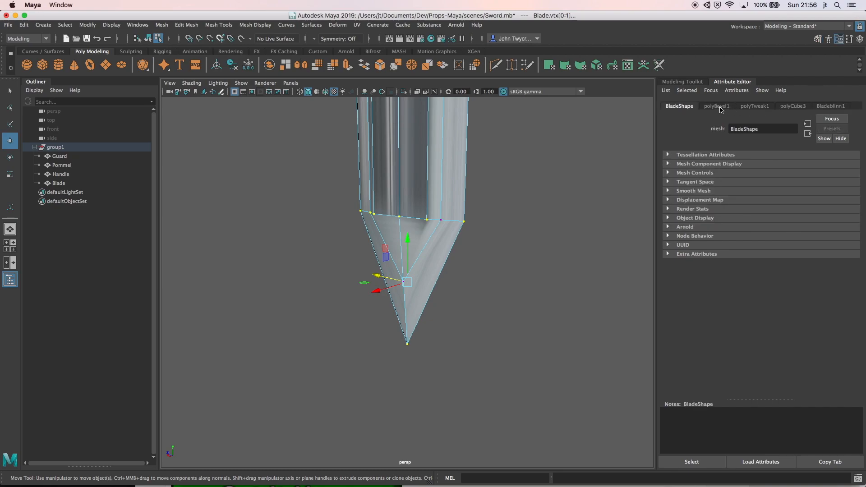
left_click(718, 107)
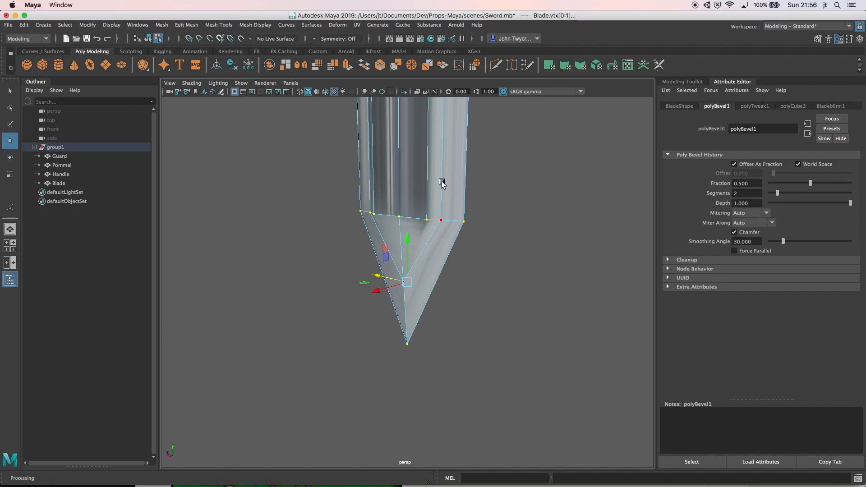
left_click(510, 181)
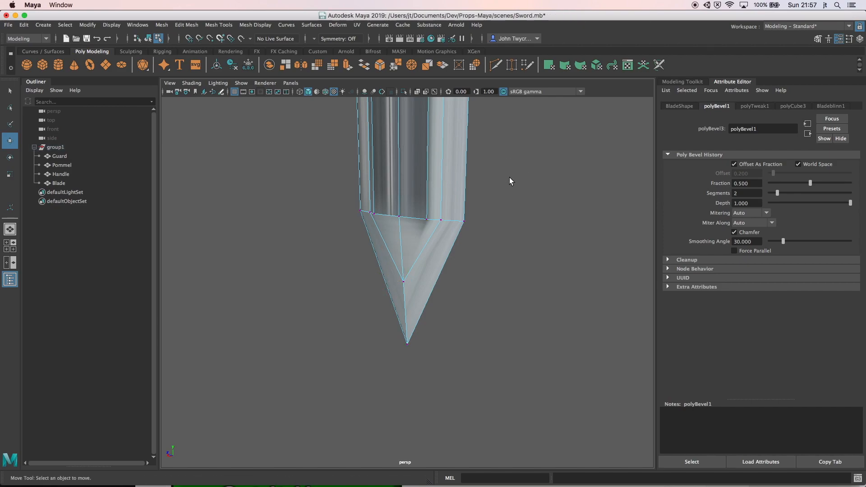
key("a")
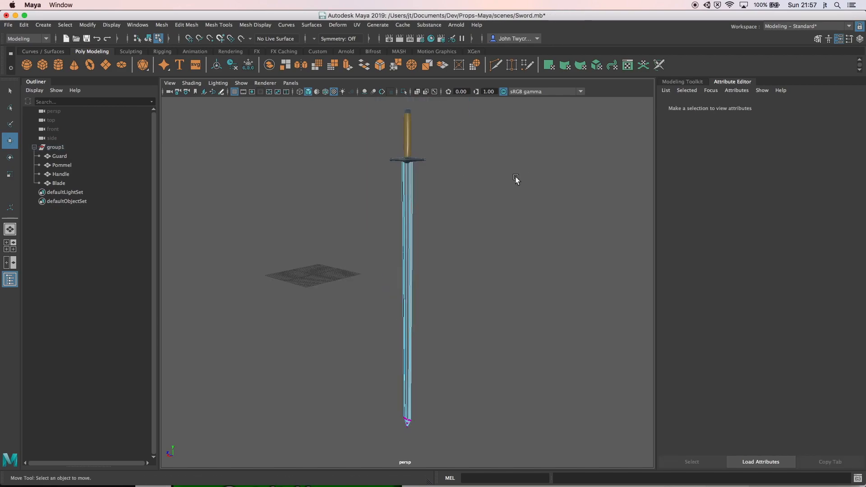
- Create a new polygon cube and set its width to 0.5, height to 80 and depth to 2
left_click(42, 65)
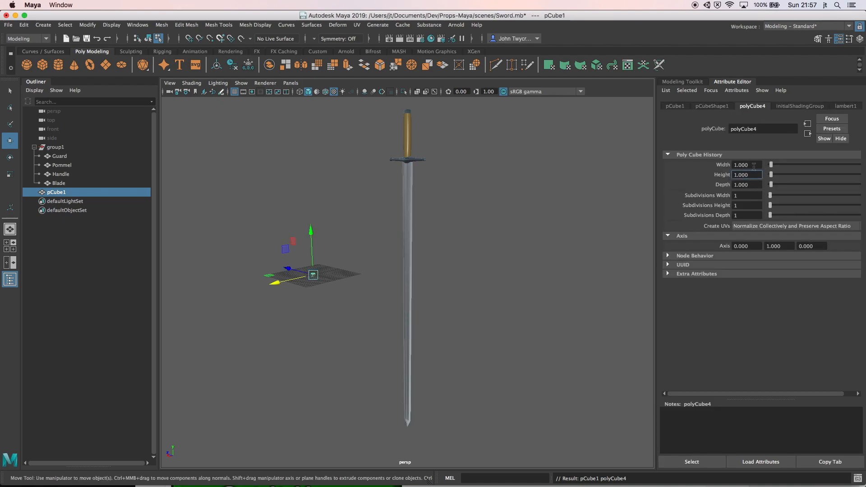
left_click(728, 166)
type("0.5")
key("Tab")
type("80")
key("Tab")
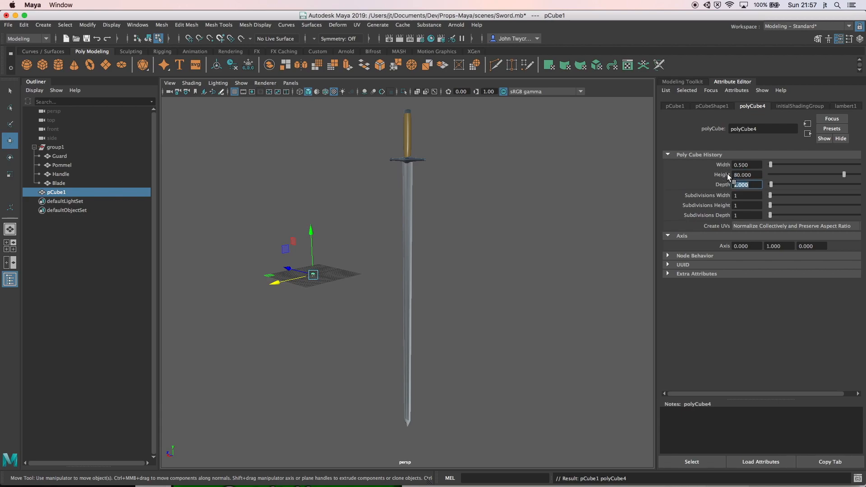
type("2")
key("Return")
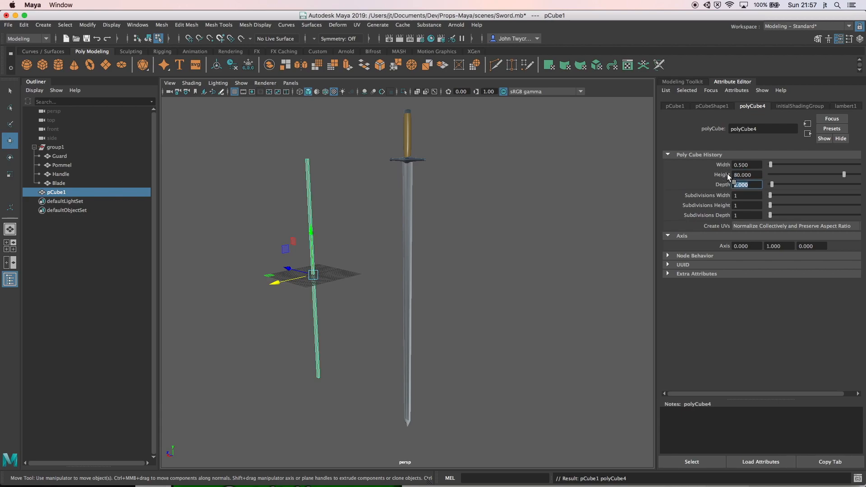
- Set the new cube's width subdivisions to 2 and depth subdivisions to 2
key("Tab")
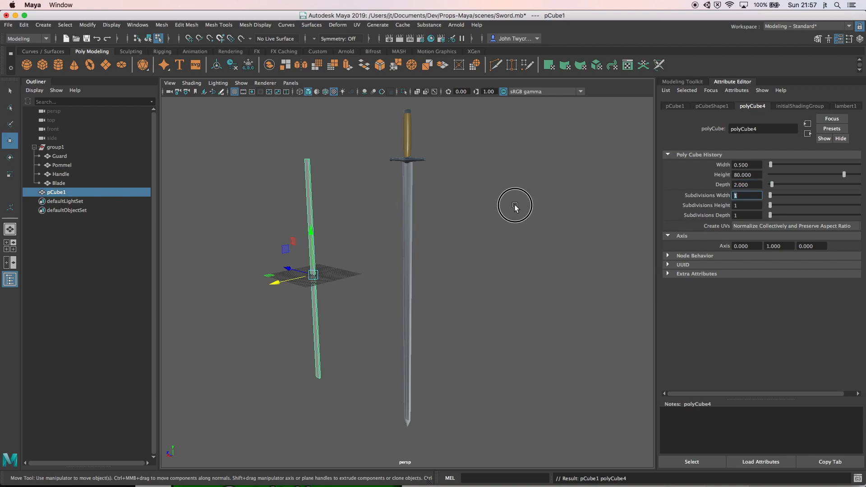
type("2")
key("Tab")
key("Tab")
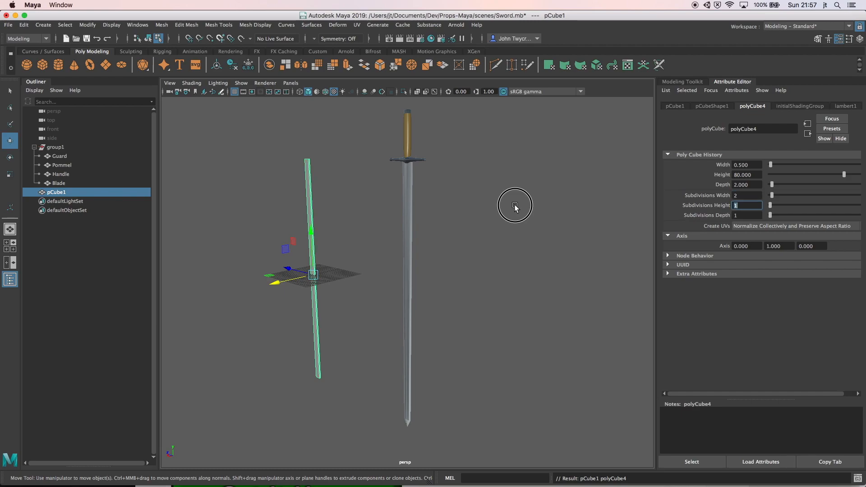
key("Return")
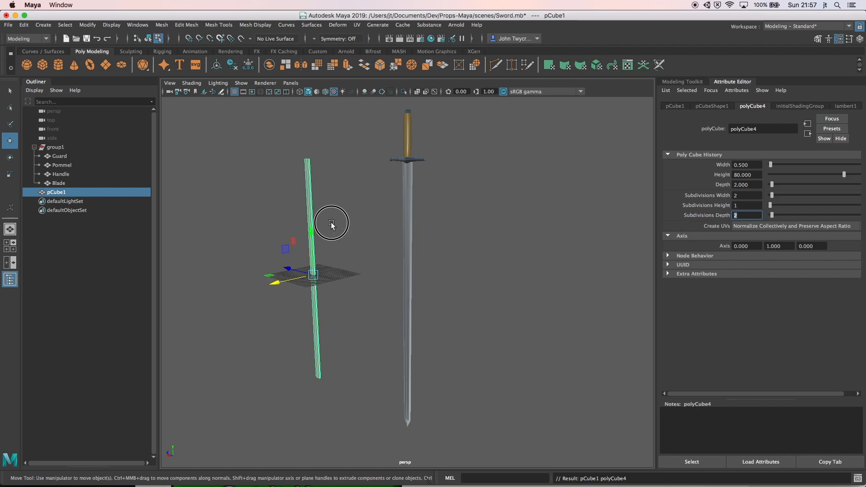
- Examine the subdivided cube beside the sword and inspect its long edges up close
left_click_drag(346, 223, 356, 224, "alt")
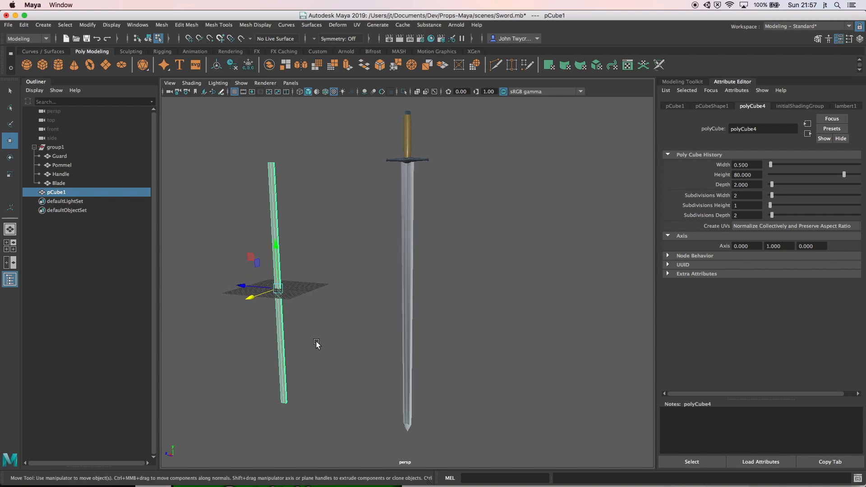
mouse_move(289, 330)
left_mouse_down("alt")
mouse_move(275, 333)
mouse_move(296, 334)
left_mouse_up("alt")
scroll(301, 330, "down", 2)
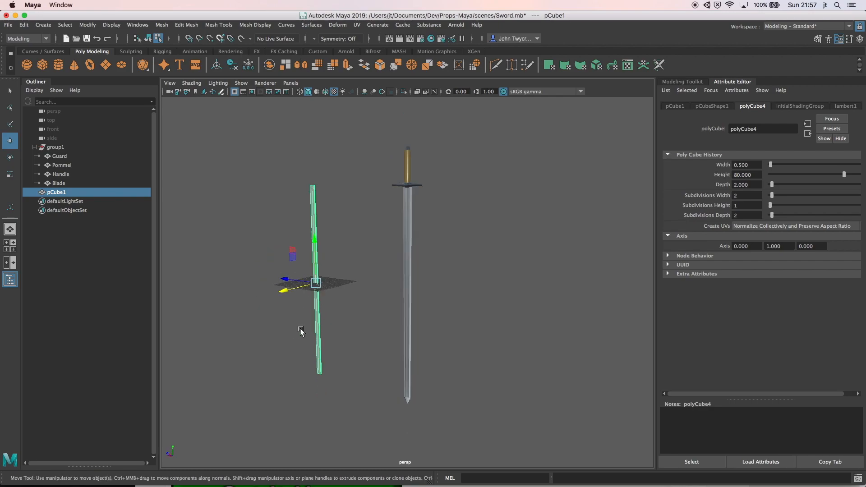
scroll(303, 331, "down", 2)
scroll(304, 331, "up", 3)
key("f")
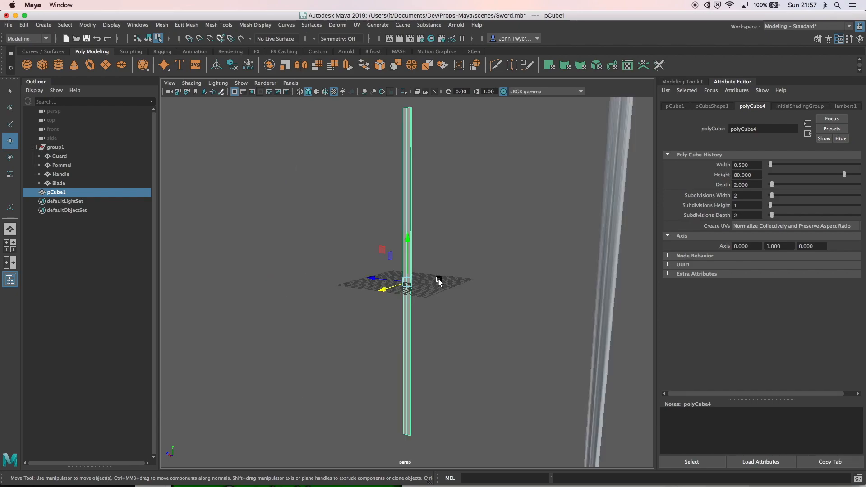
left_click_drag(446, 282, 407, 282, "alt")
scroll(407, 283, "down", 2)
scroll(406, 283, "down", 3)
scroll(407, 282, "up", 5)
scroll(406, 282, "up", 4)
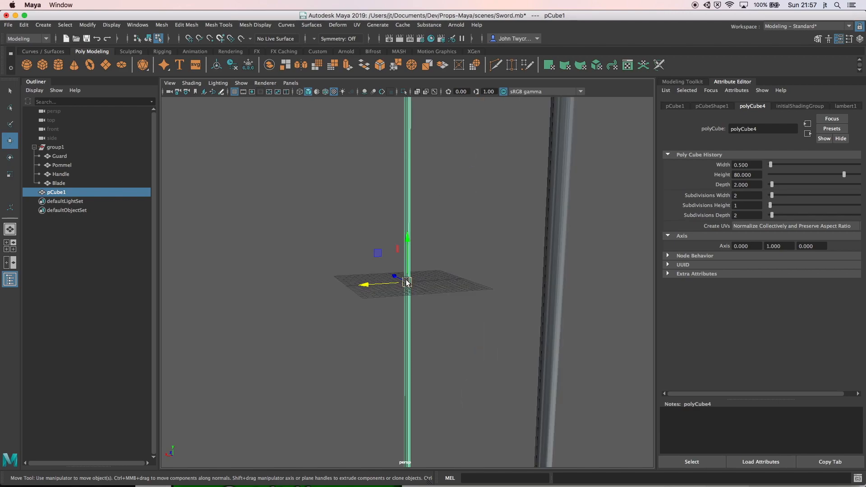
scroll(407, 282, "up", 5)
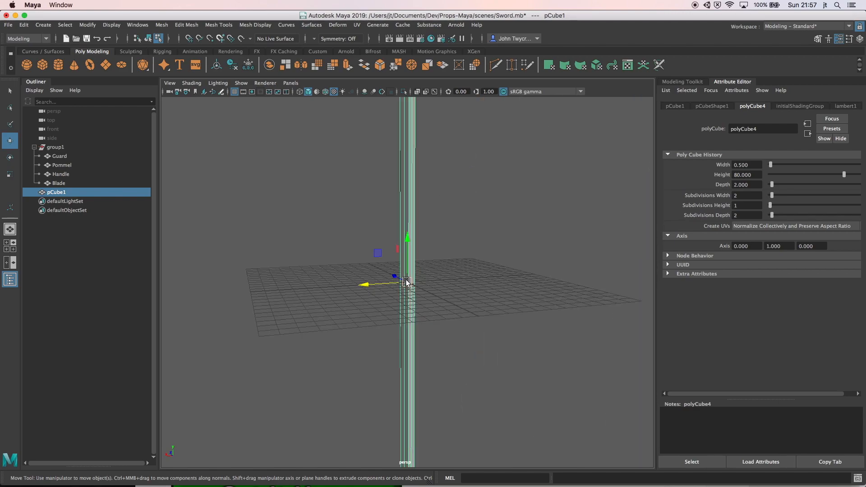
scroll(406, 282, "up", 3)
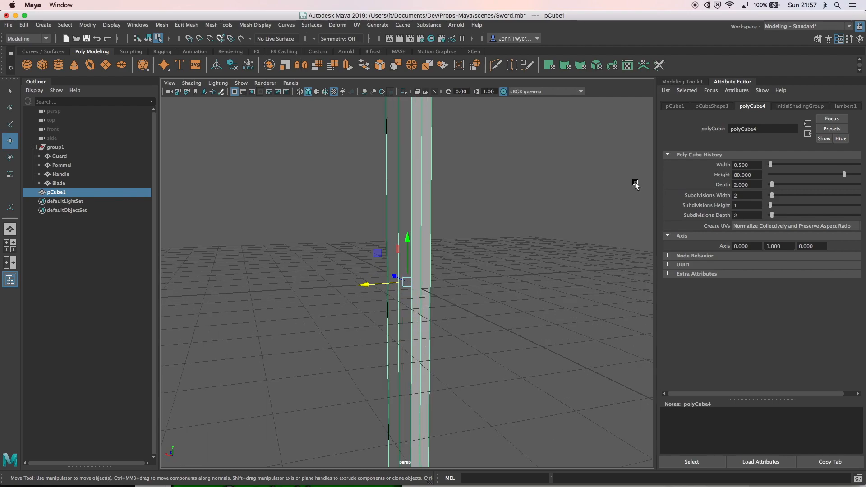
- Switch the cube to edge selection and select the lengthwise centre edges of its two narrow sides
left_click(688, 82)
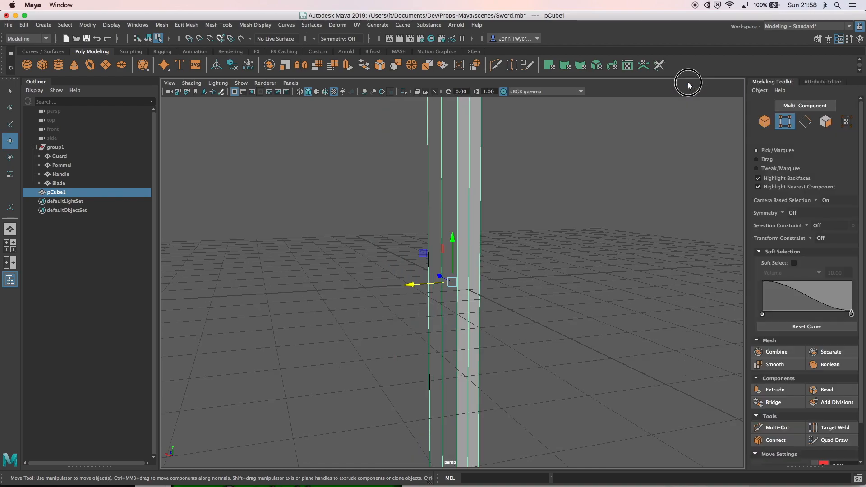
left_click(807, 124)
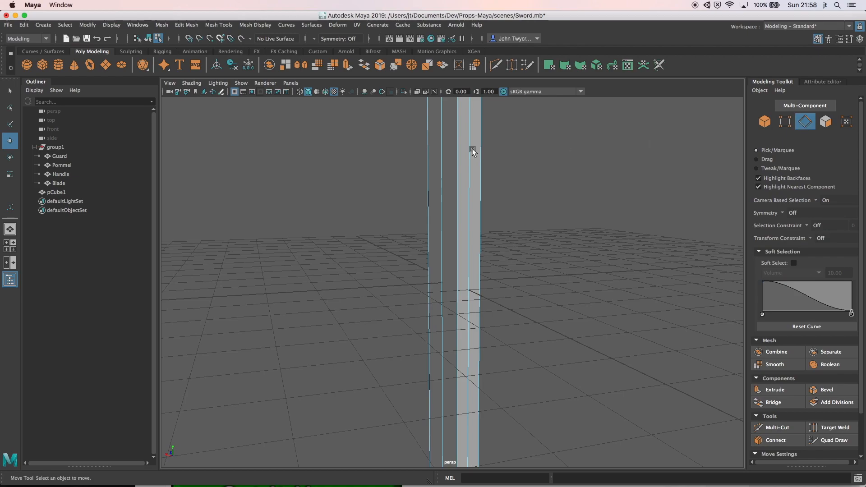
mouse_move(469, 152)
left_mouse_down()
mouse_move(544, 151)
mouse_move(467, 155)
mouse_move(479, 156)
left_mouse_up()
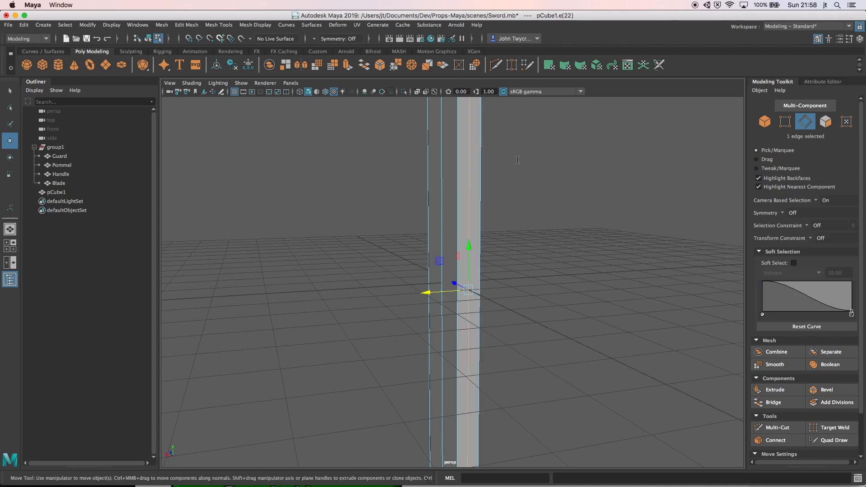
left_click_drag(514, 164, 649, 167, "alt")
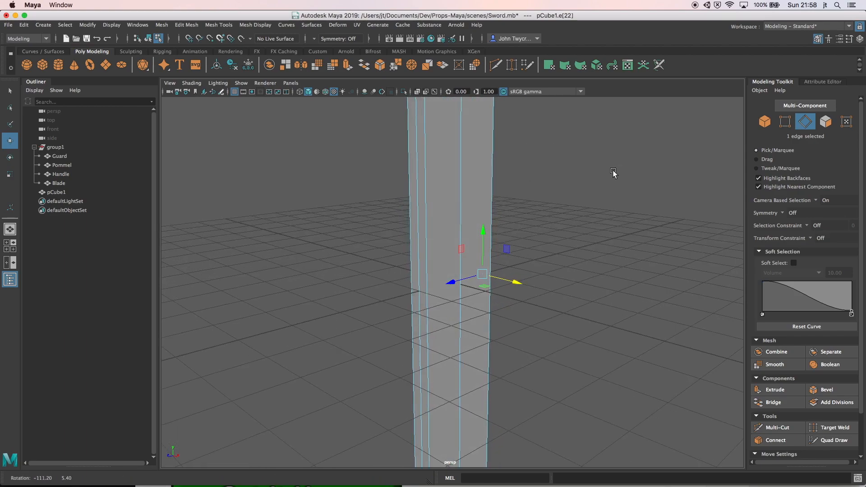
left_click(421, 171)
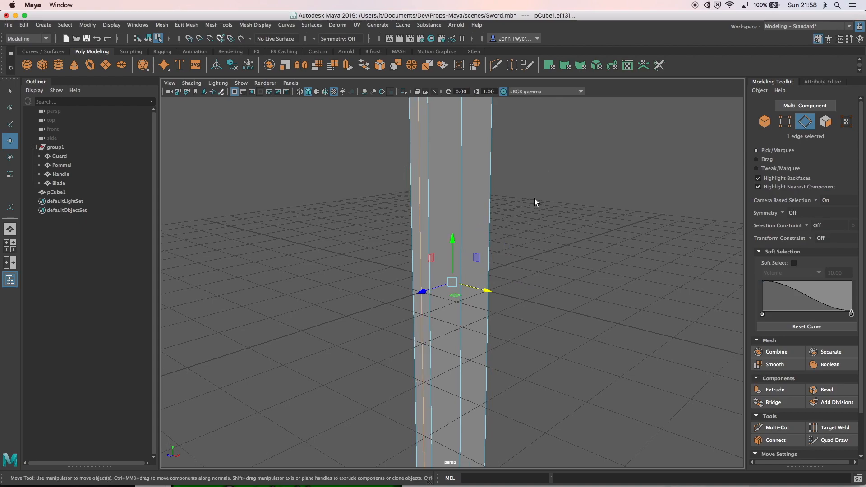
left_click_drag(522, 197, 487, 199, "alt")
left_click(497, 201, "shift")
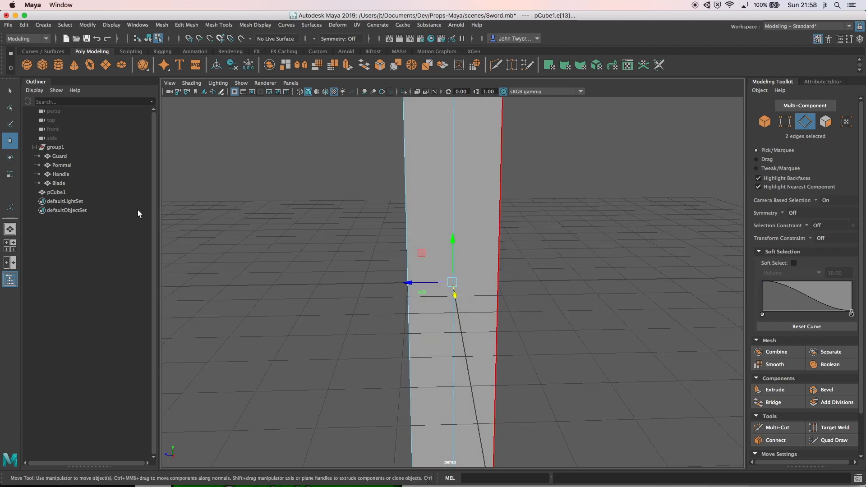
- Scale the two selected edges outward along the Z axis to widen the cube into a blade shape
left_click(9, 176)
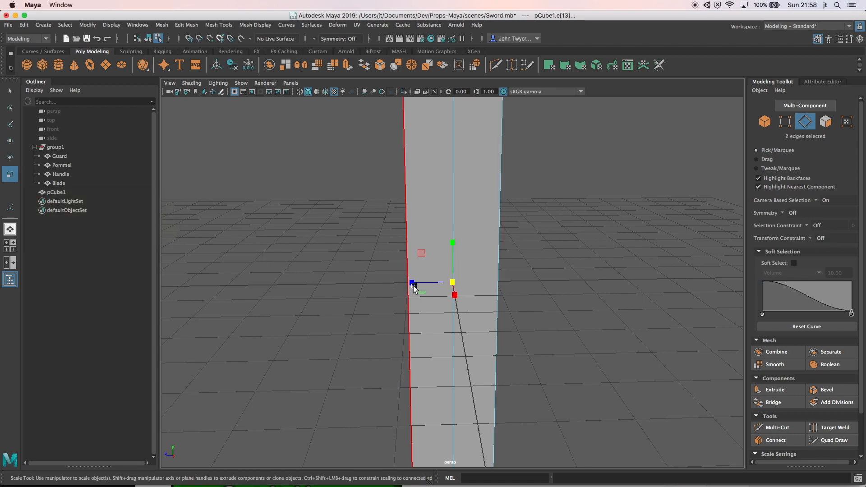
left_click_drag(412, 283, 331, 285)
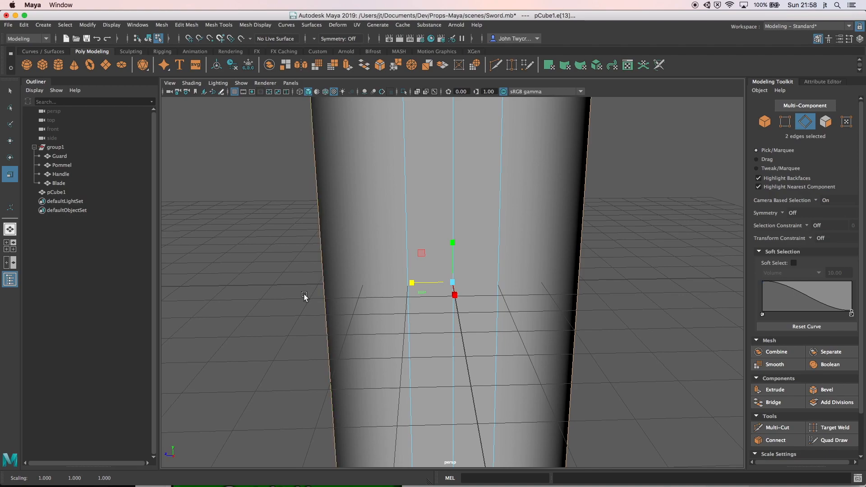
key("z")
- Inspect the widened blade shape and its cross-section from the side and from its end
left_click_drag(302, 302, 455, 303, "alt")
scroll(454, 303, "down", 3)
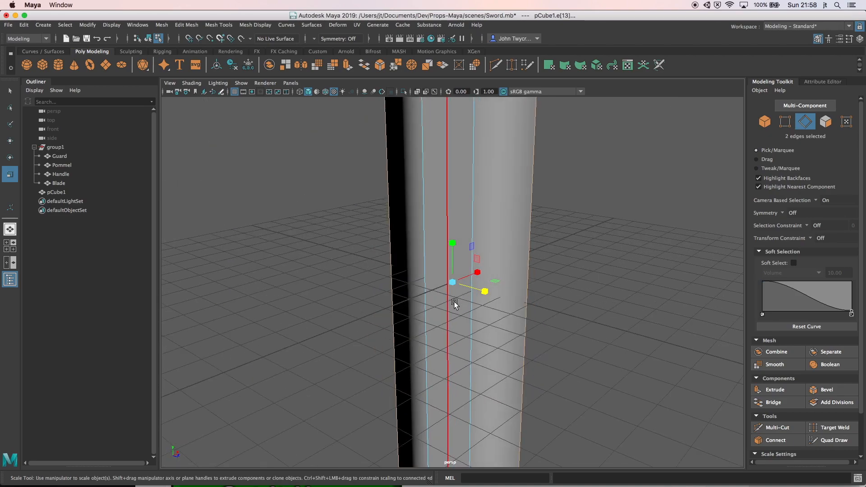
scroll(454, 303, "down", 1)
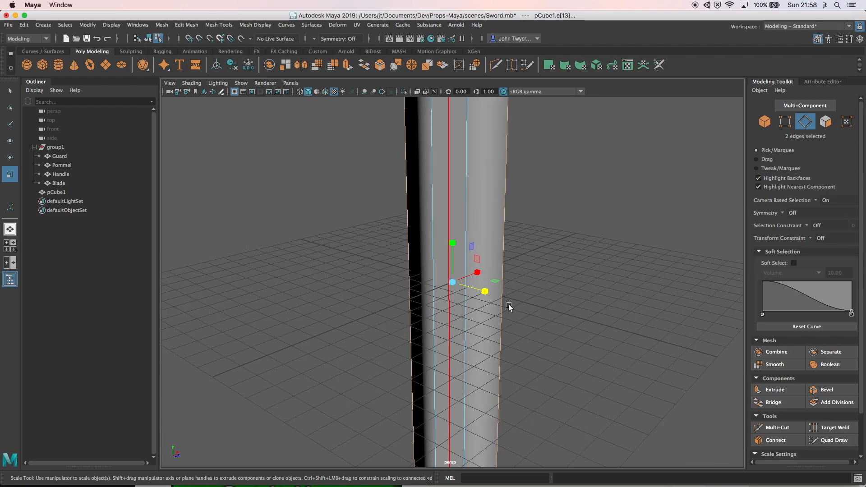
left_click_drag(547, 319, 528, 241, "alt")
scroll(505, 277, "down", 2)
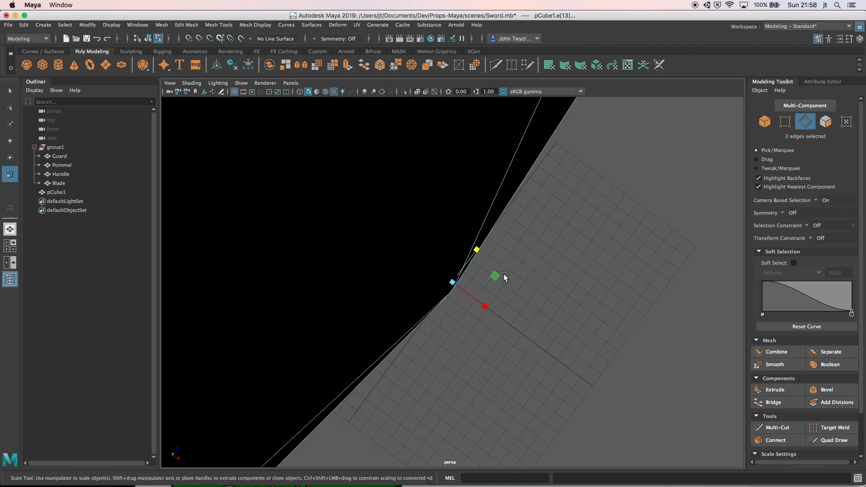
scroll(504, 277, "up", 1)
scroll(504, 277, "up", 3)
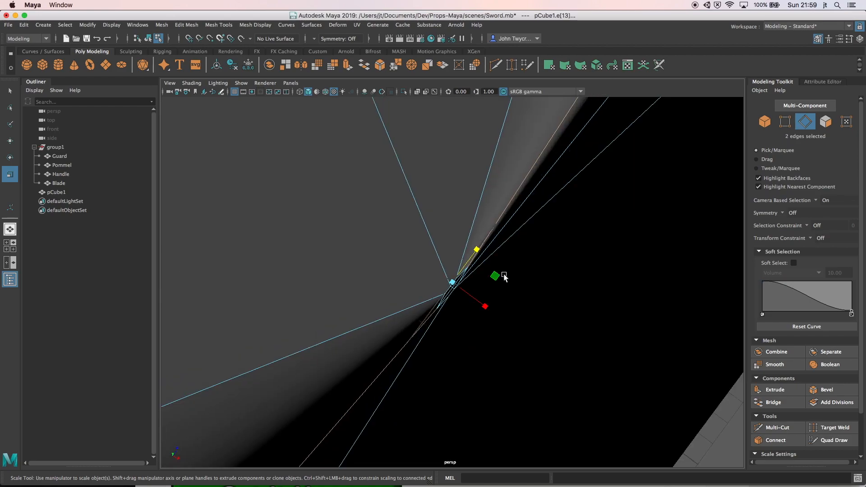
scroll(505, 277, "down", 3)
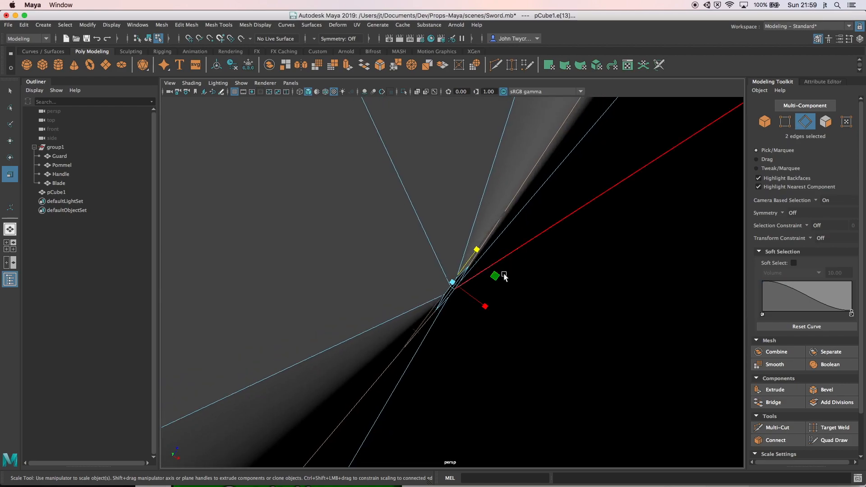
scroll(505, 277, "down", 6)
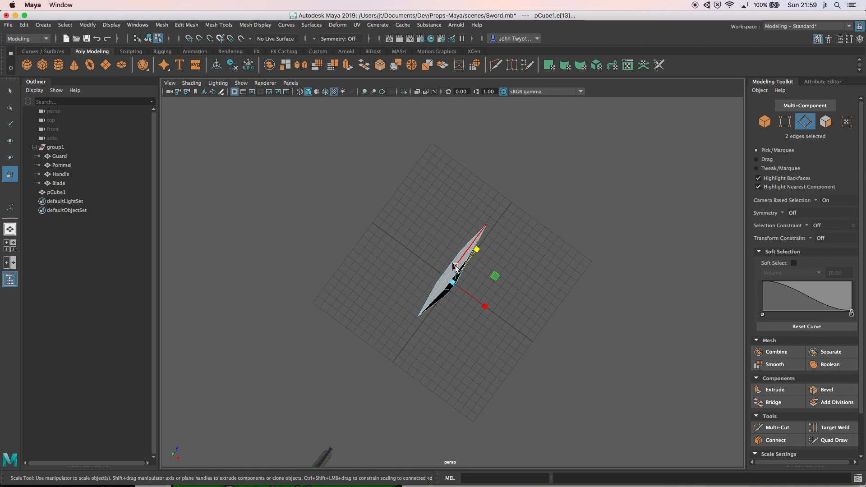
- Switch to vertex selection and move the centre vertex of the blade's end outward along Y about 43.8 cm to form a pointed tip
left_click(785, 123)
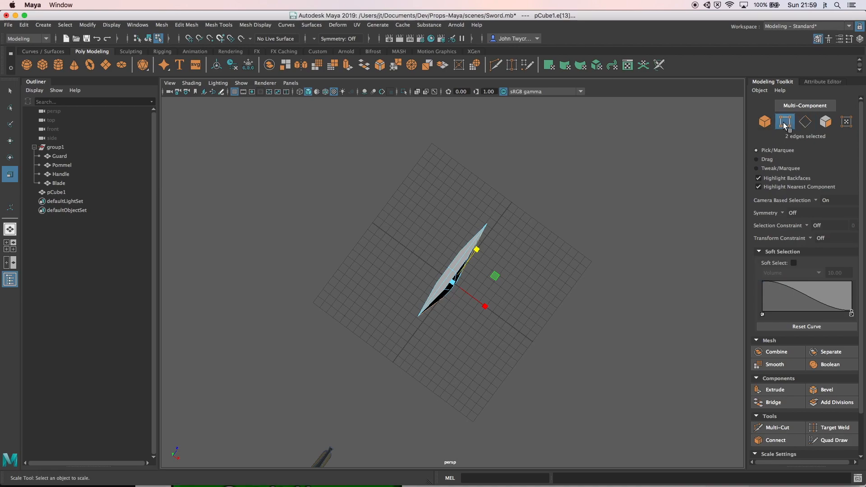
left_click(452, 271)
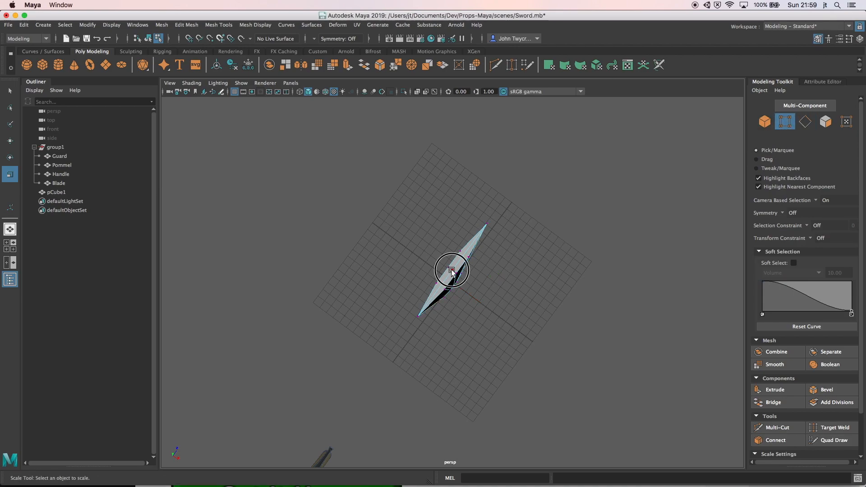
left_click(487, 277)
left_click_drag(516, 276, 481, 253, "alt")
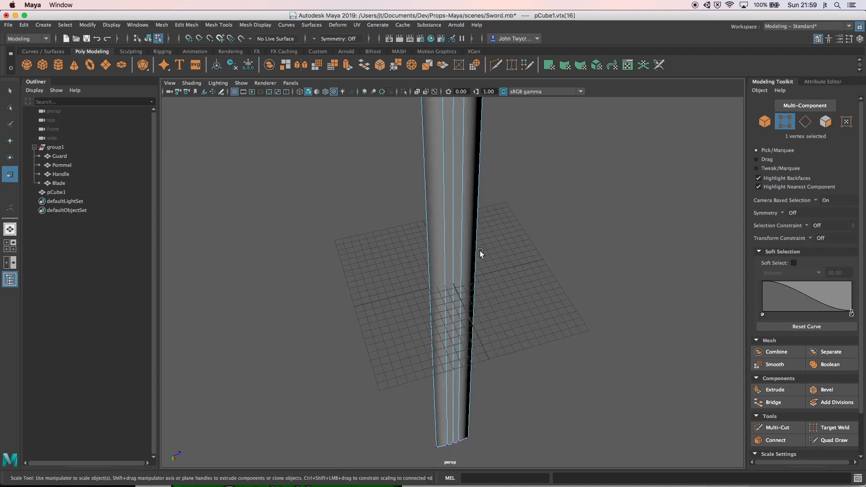
key("f")
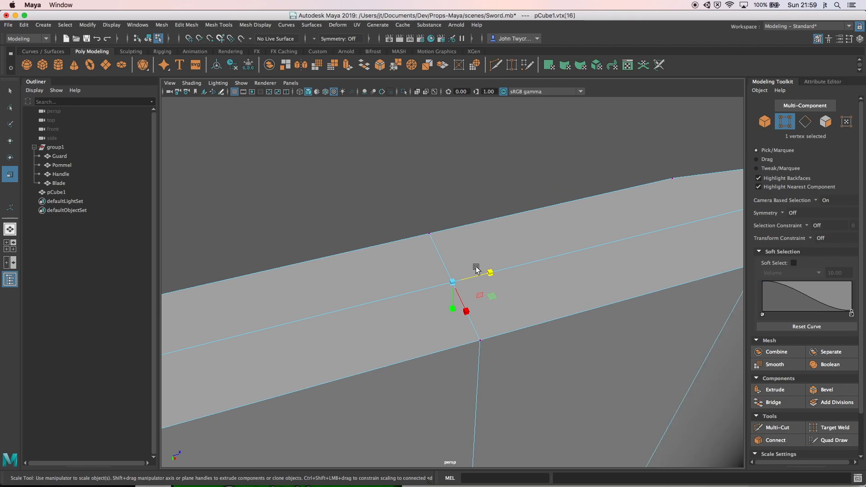
scroll(476, 268, "down", 6)
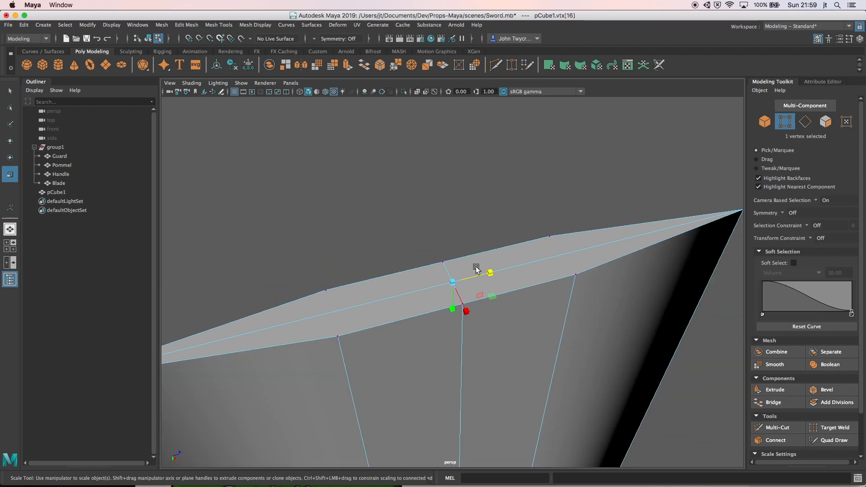
scroll(476, 269, "down", 2)
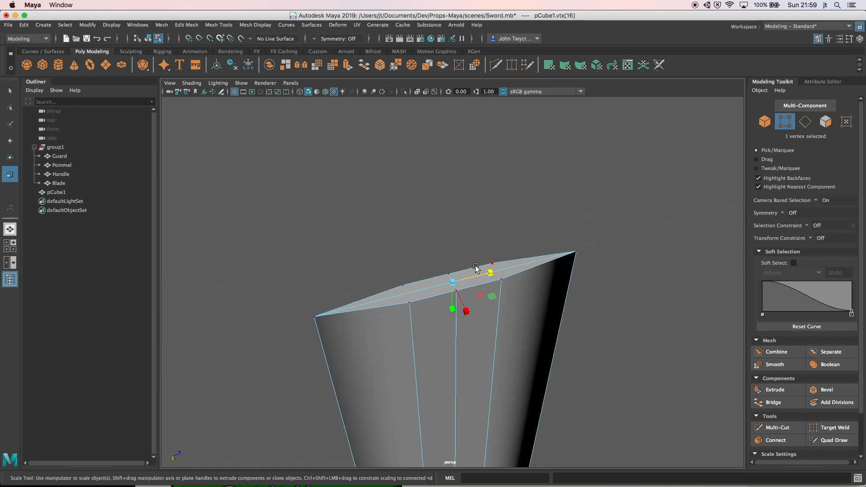
scroll(476, 267, "down", 3)
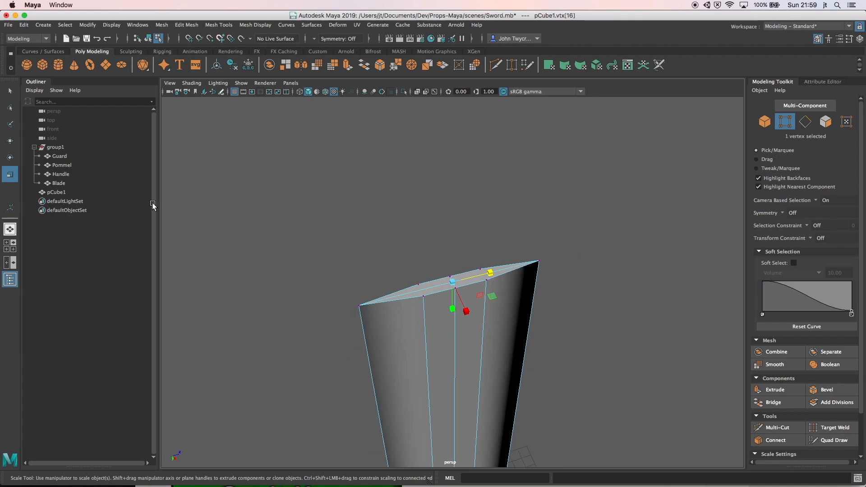
left_click(10, 142)
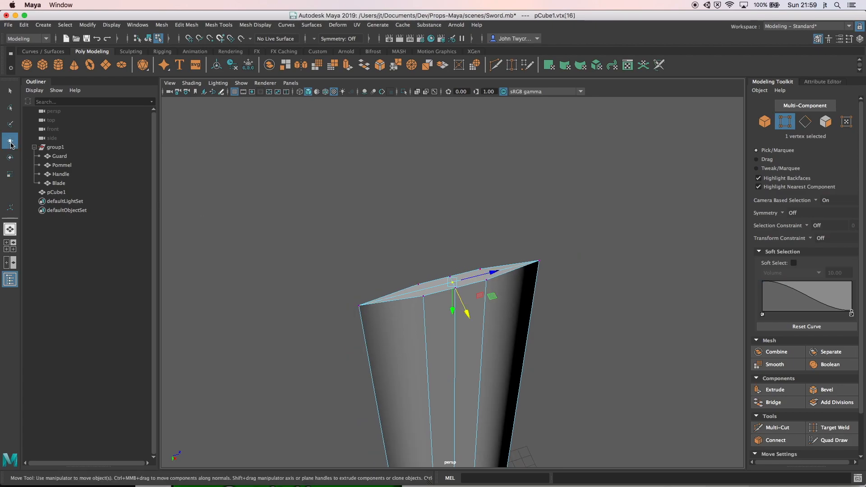
left_click_drag(453, 312, 450, 222)
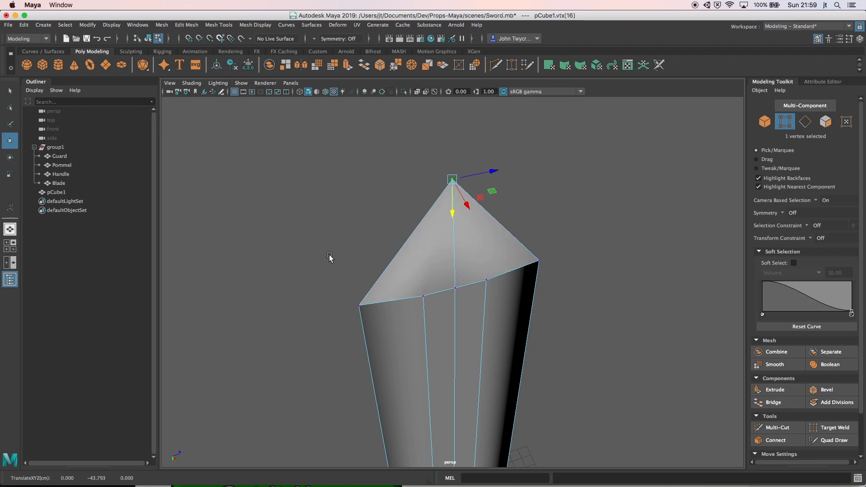
left_click_drag(313, 259, 350, 245, "alt")
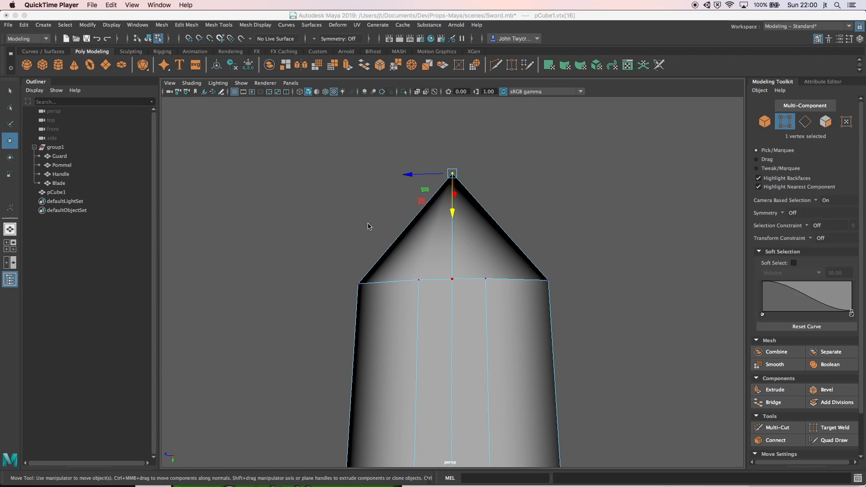
left_click_drag(378, 226, 393, 235, "alt")
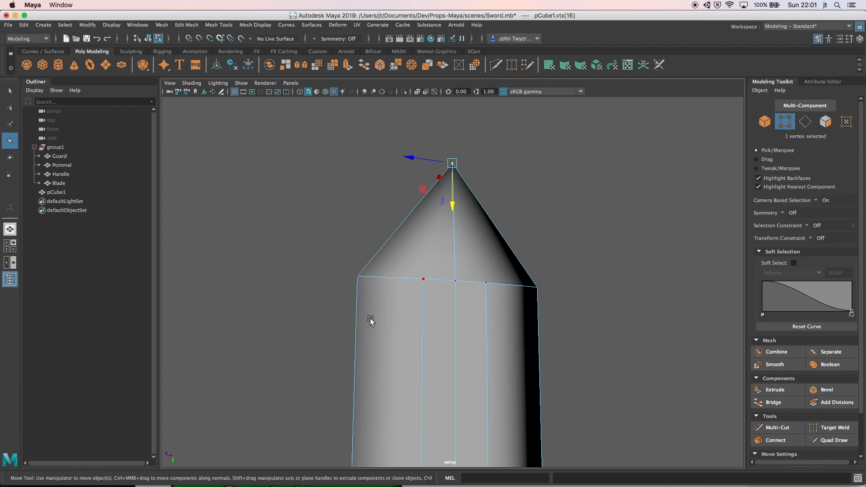
- Select the two outer corner vertices at the base of the tip and move them down the blade along the Y axis
left_click_drag(307, 256, 465, 267, "alt")
scroll(465, 267, "down", 2)
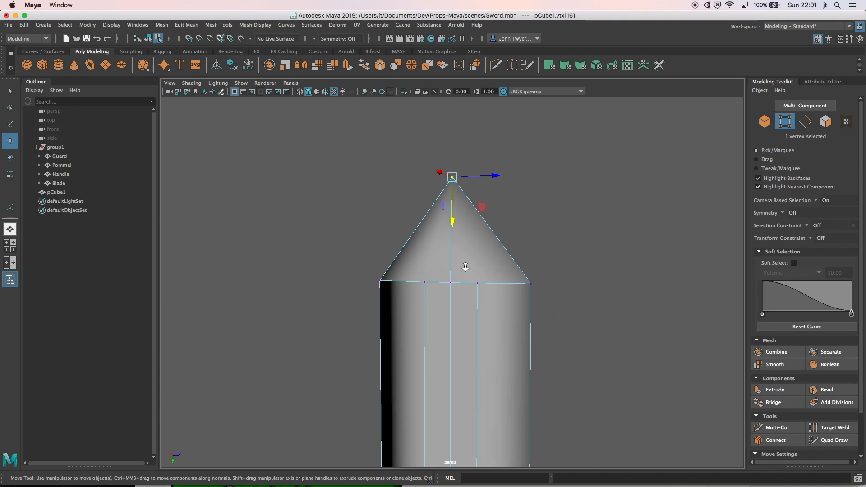
scroll(465, 267, "down", 3)
left_click_drag(544, 280, 373, 287)
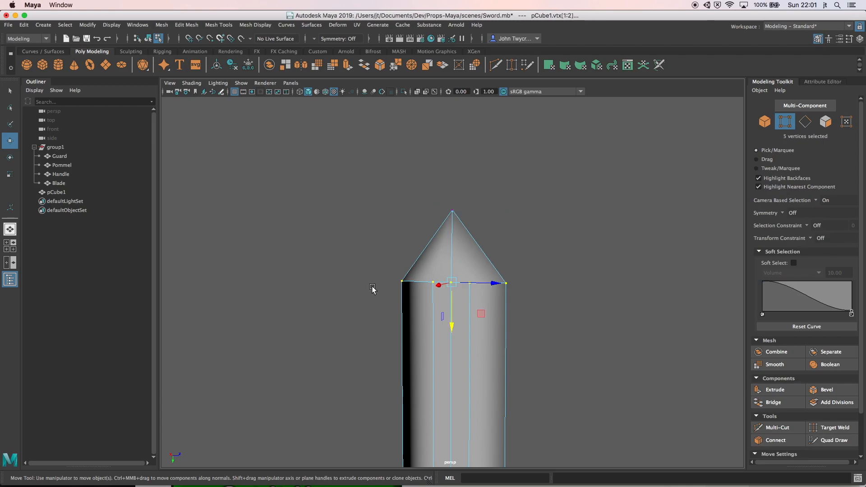
key("f")
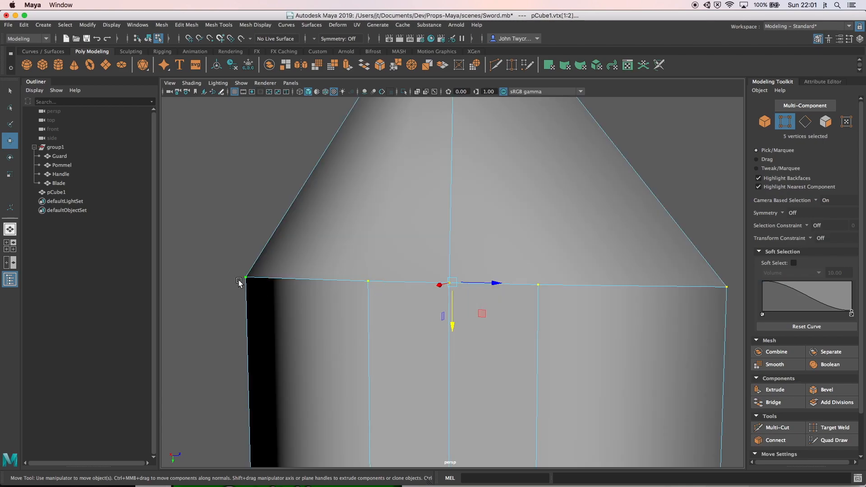
left_click_drag(236, 272, 251, 288)
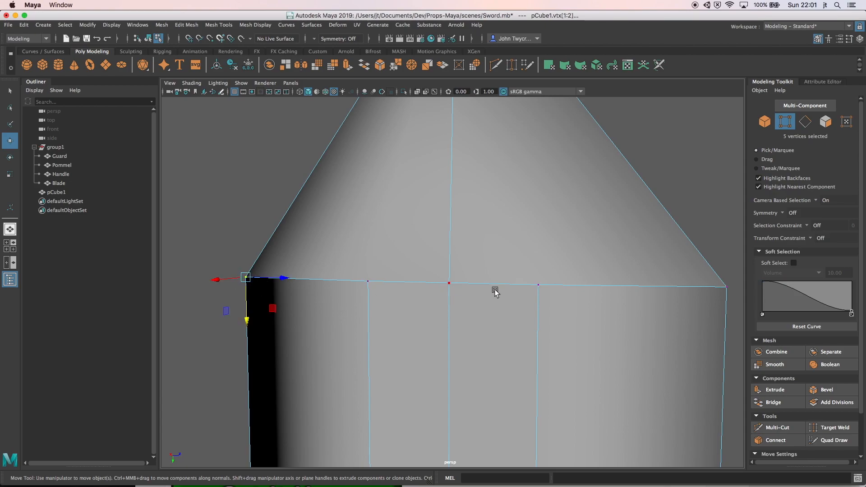
left_click(719, 295)
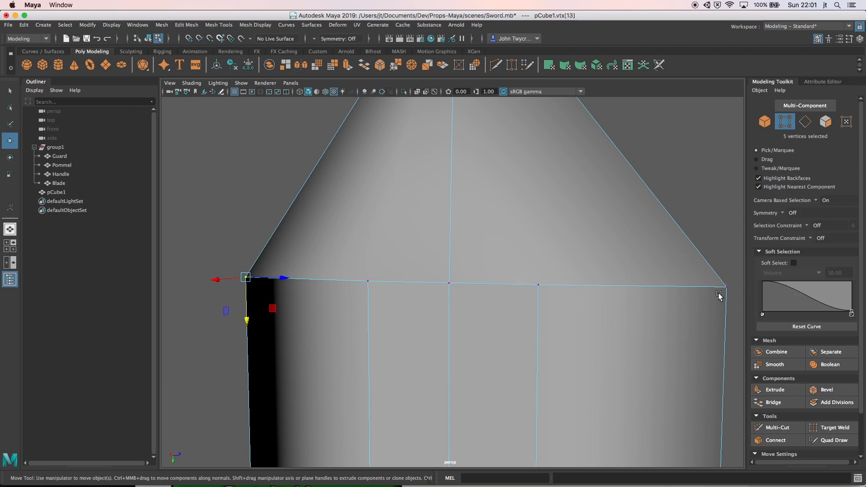
left_click(719, 248)
left_click_drag(719, 249, 595, 254, "alt")
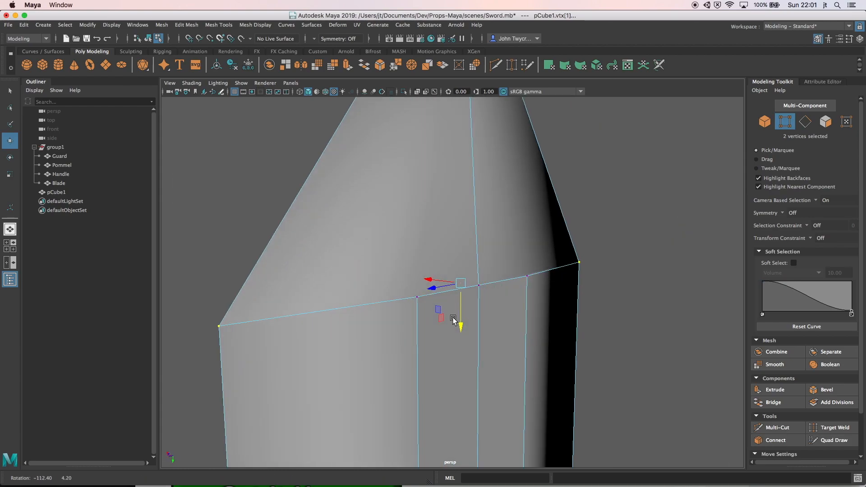
left_click_drag(458, 323, 466, 399)
left_click(596, 280)
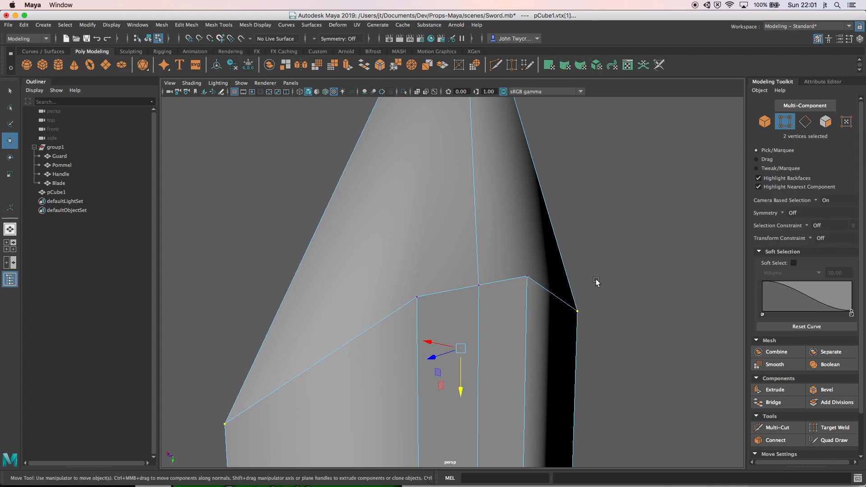
scroll(597, 281, "down", 3)
scroll(596, 280, "down", 5)
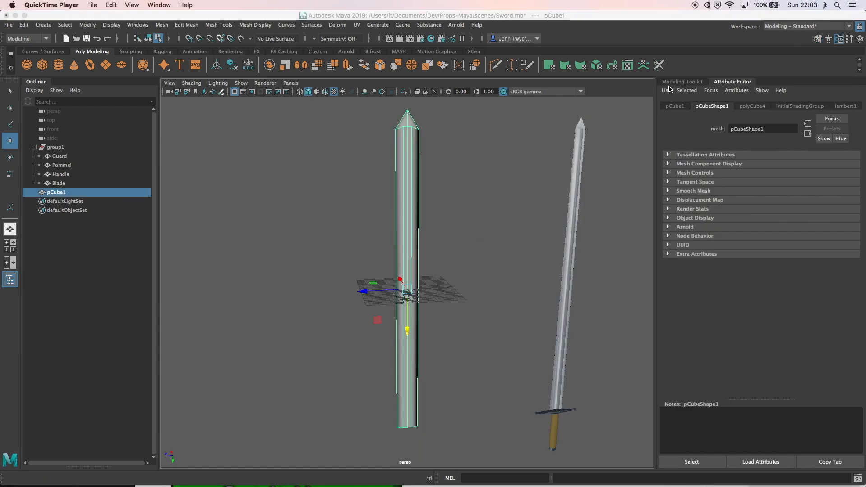
- Switch to edge selection and bevel the two sharp lengthwise outer edges of the blade
left_click(672, 82)
left_click(673, 82)
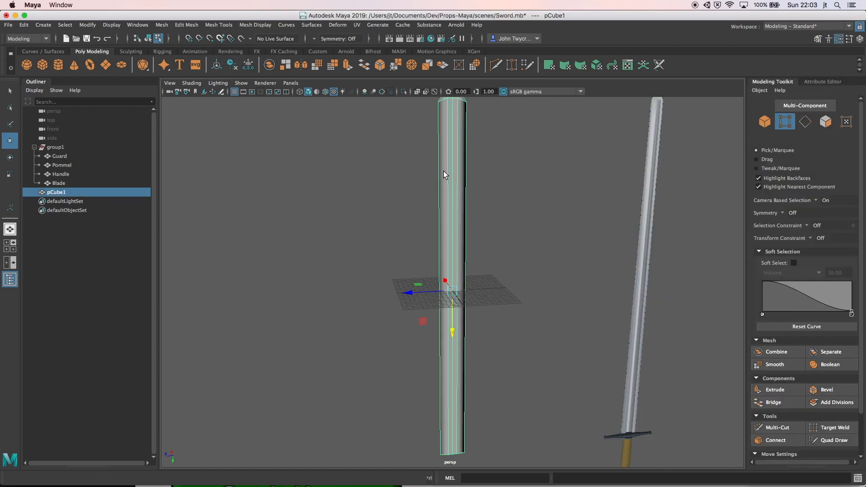
left_click(805, 121)
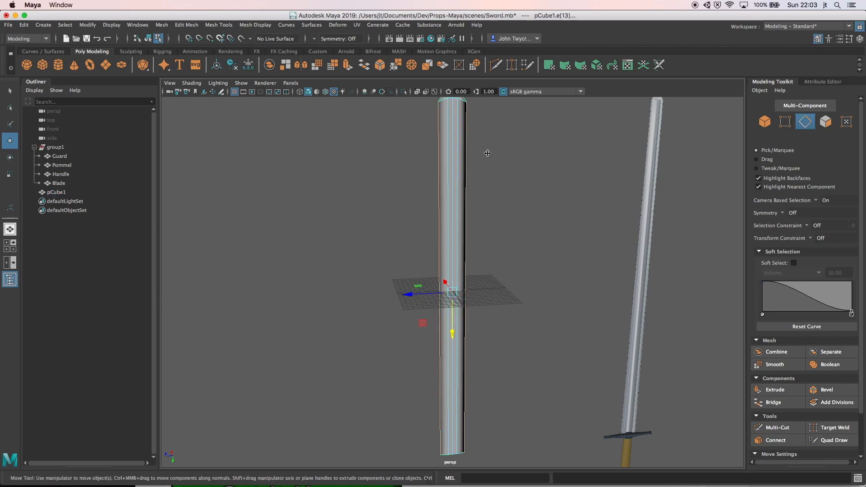
right_click(522, 163)
left_click_drag(522, 163, 471, 164, "alt")
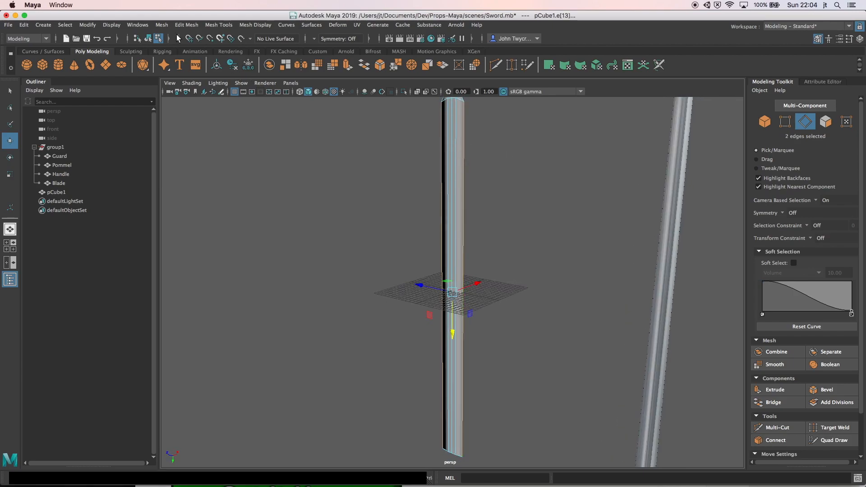
left_click(163, 25)
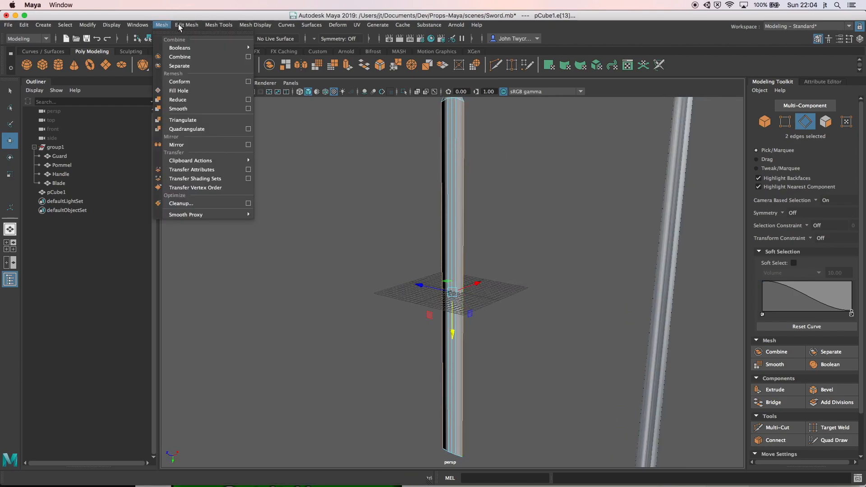
mouse_move(180, 27)
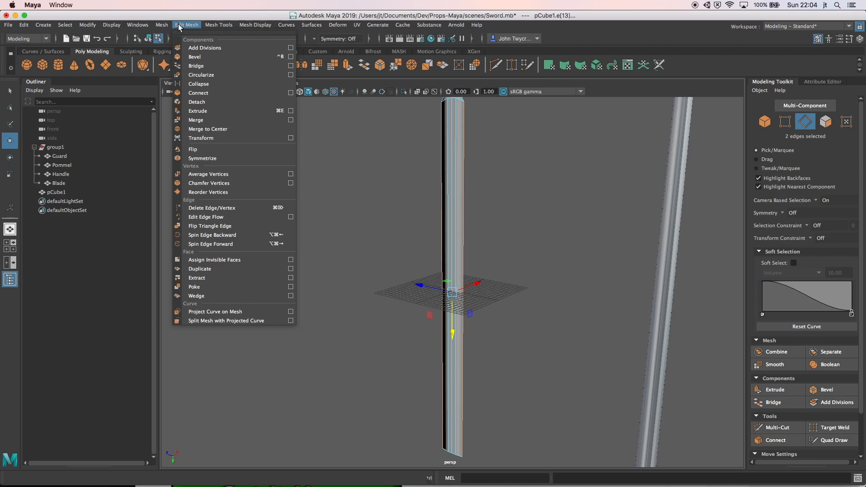
left_click(207, 56)
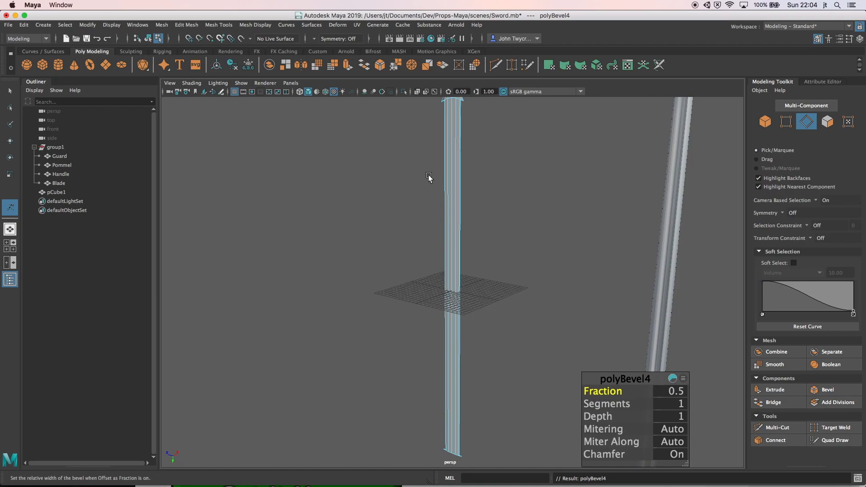
- Set the bevel's segments to 2 and its depth to 0.2
left_click_drag(498, 196, 401, 194, "alt")
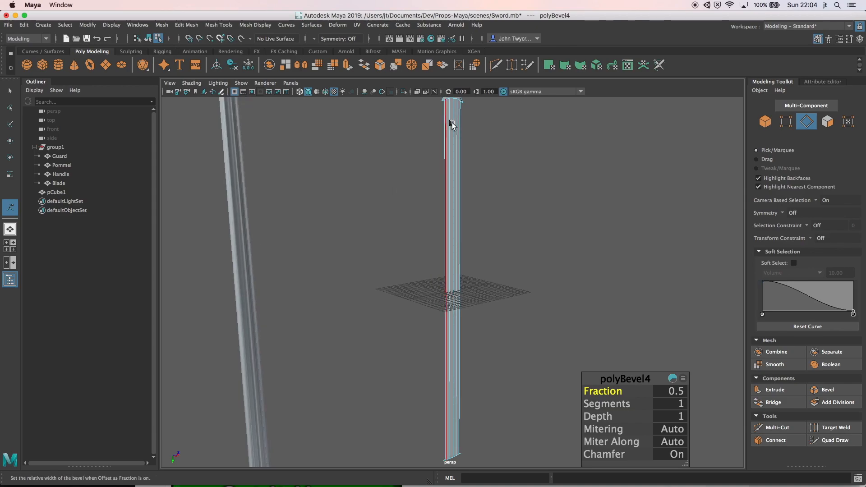
middle_click_drag(468, 128, 464, 160, "alt")
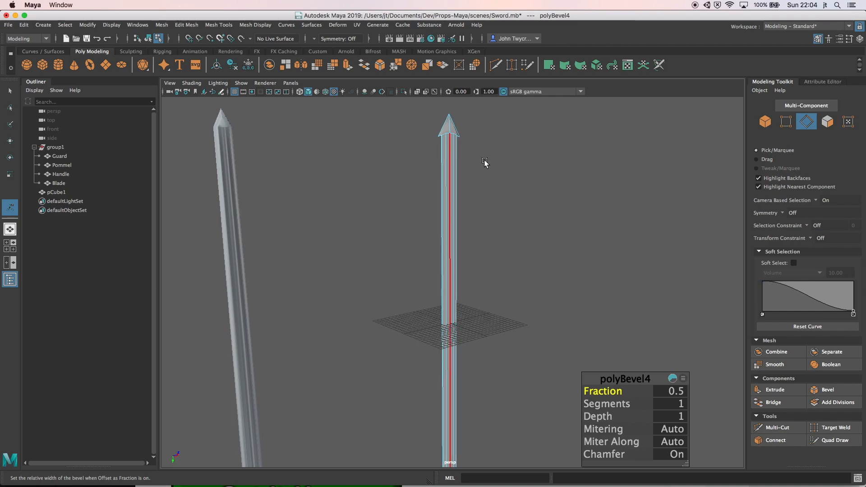
left_click(681, 402)
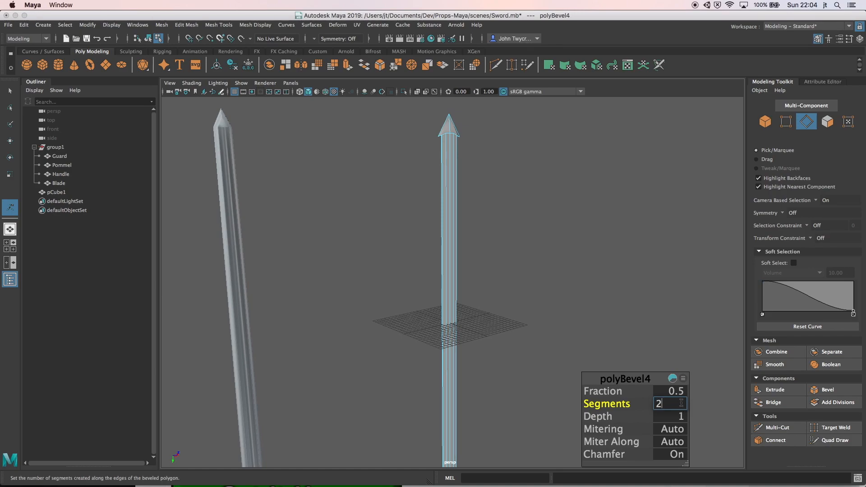
left_click(680, 416)
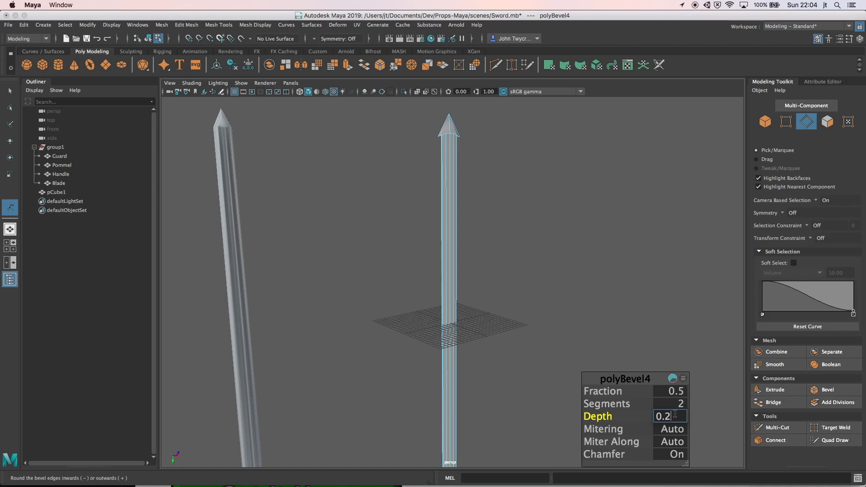
type("0.2")
key("Return")
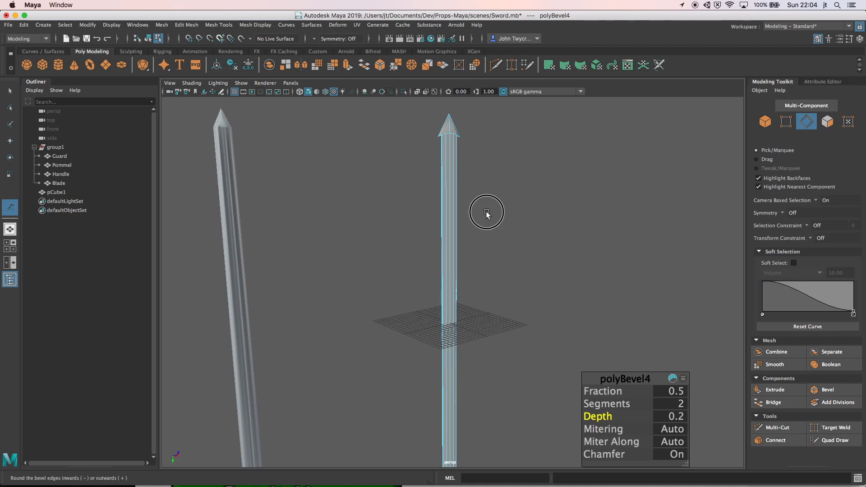
- Select the four lengthwise edges bordering the blade's two beveled sides and scale them along the X axis
left_click(441, 215)
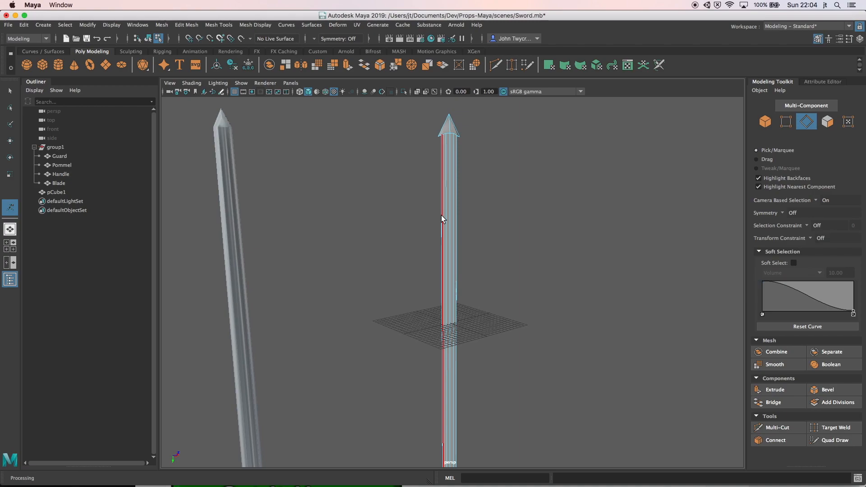
scroll(437, 230, "down", 5)
scroll(436, 237, "up", 10)
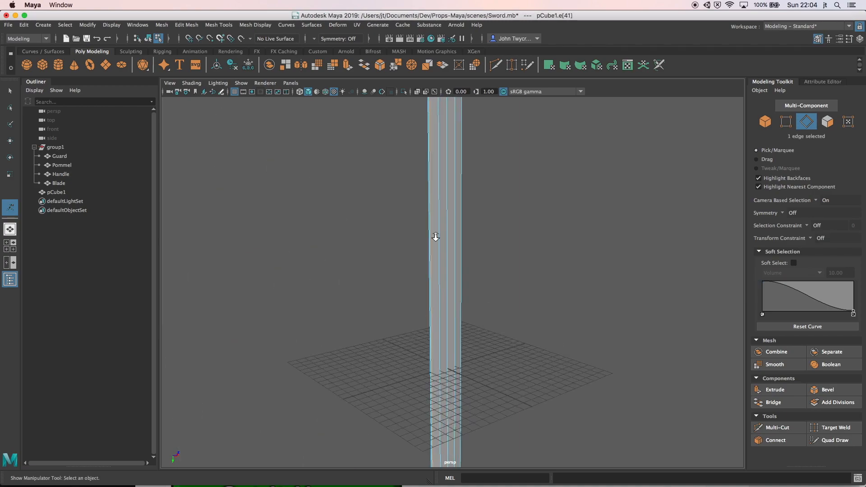
left_click_drag(402, 245, 507, 251, "alt")
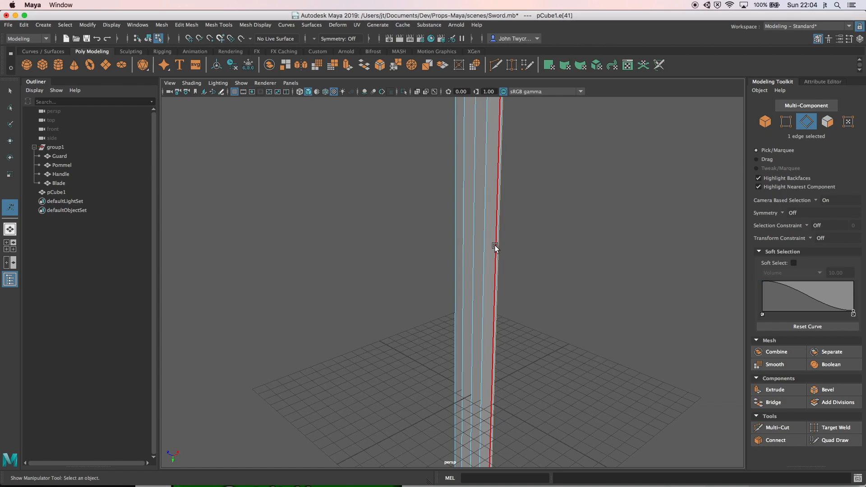
left_click(496, 247, "shift")
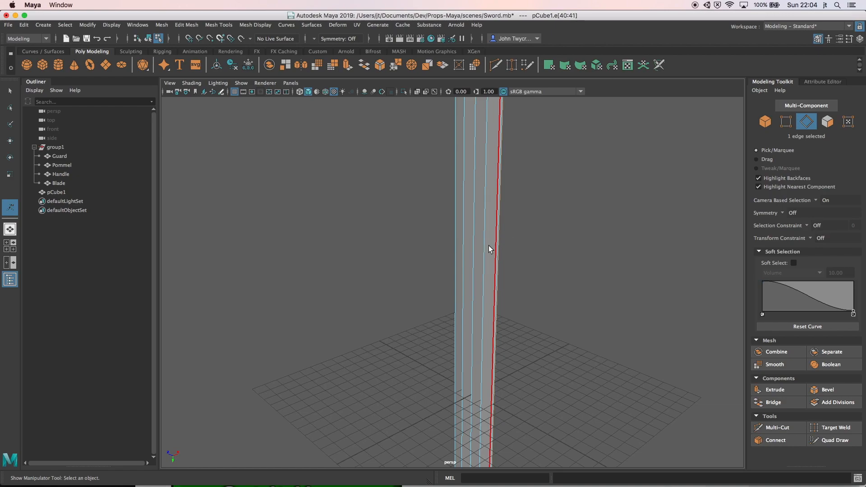
left_click_drag(412, 245, 465, 243, "alt")
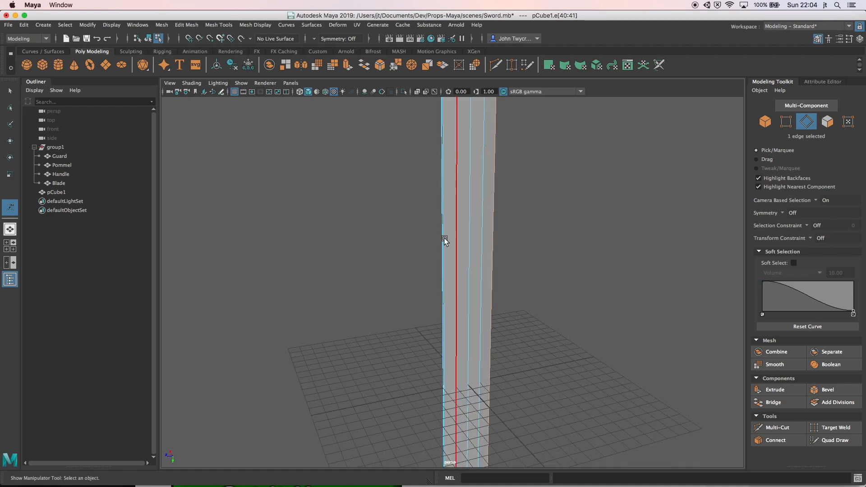
left_click(445, 241, "shift")
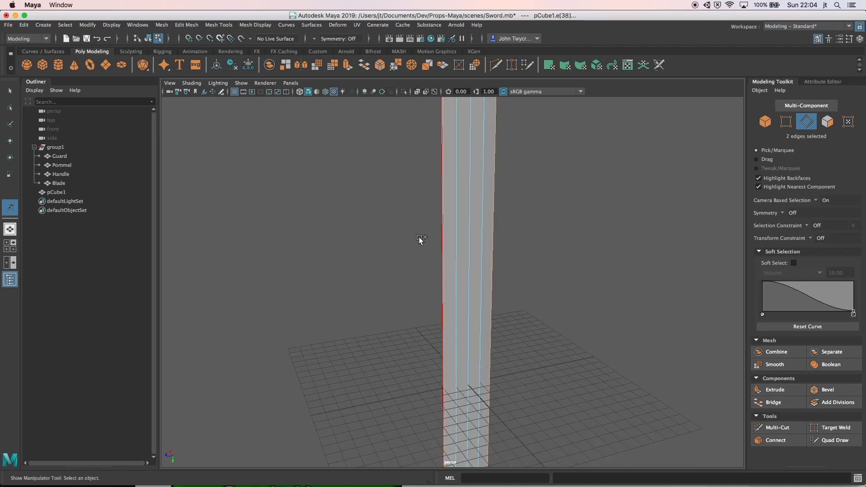
left_click_drag(414, 239, 501, 239, "alt")
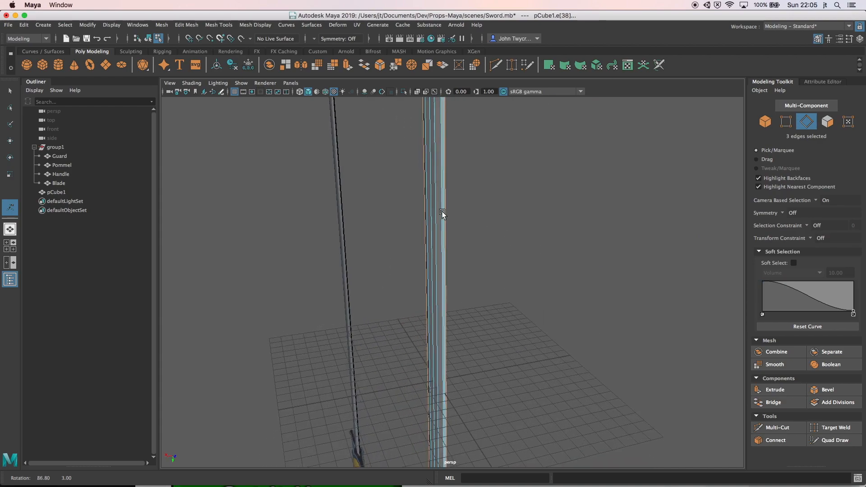
left_click(442, 213, "shift")
mouse_move(456, 222)
left_mouse_down("alt")
mouse_move(545, 224)
mouse_move(440, 224)
left_mouse_up("alt")
left_click(12, 178)
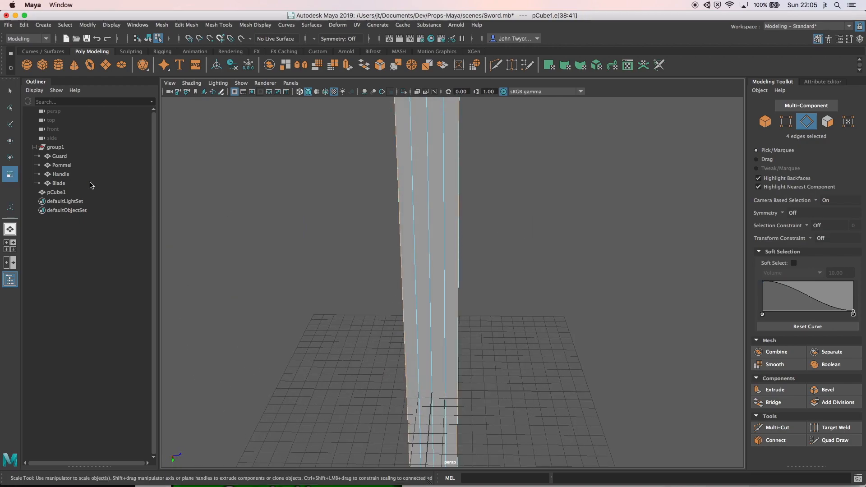
left_click_drag(474, 395, 413, 405)
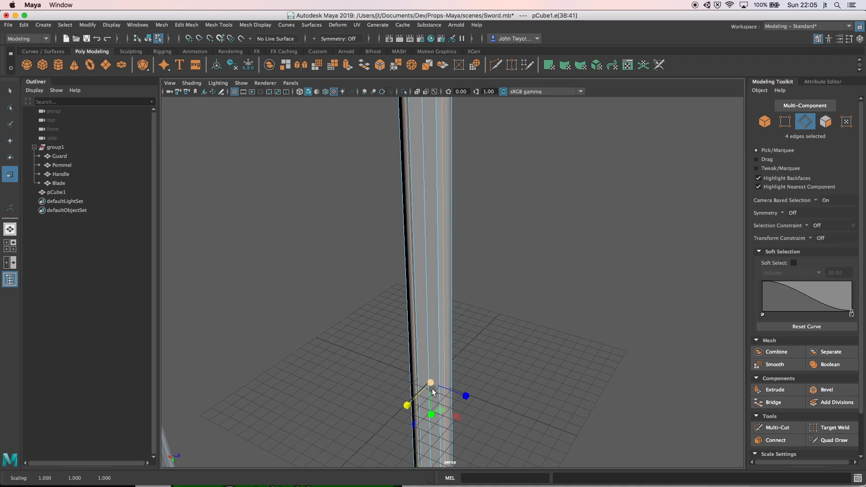
- Select the two outermost lengthwise edges of the blade and scale them outward along the Z axis to match the tip's width
left_click_drag(513, 348, 449, 303, "alt")
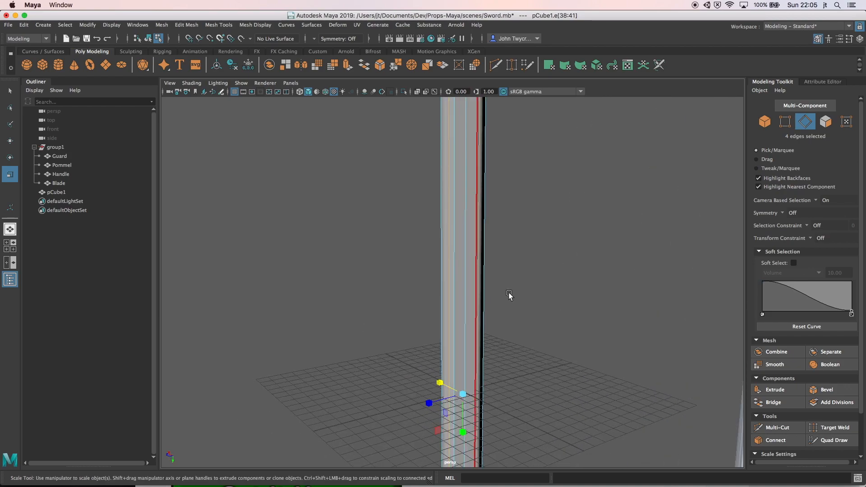
scroll(511, 302, "up", 3)
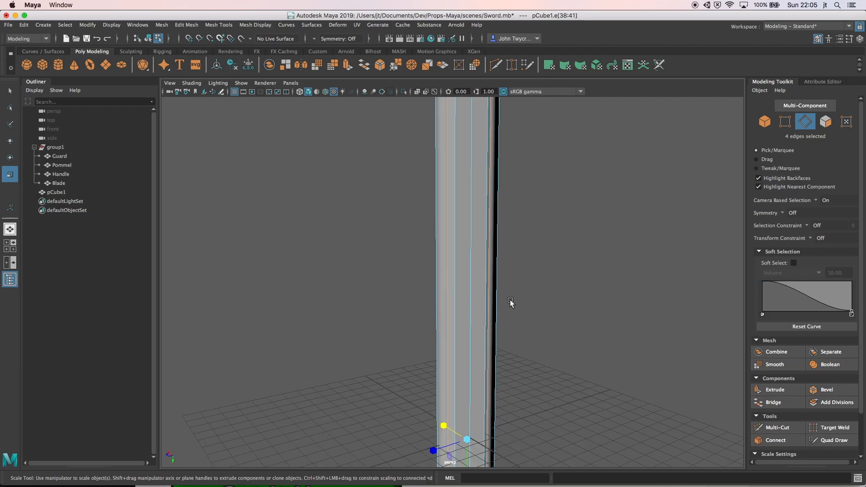
scroll(511, 302, "down", 3)
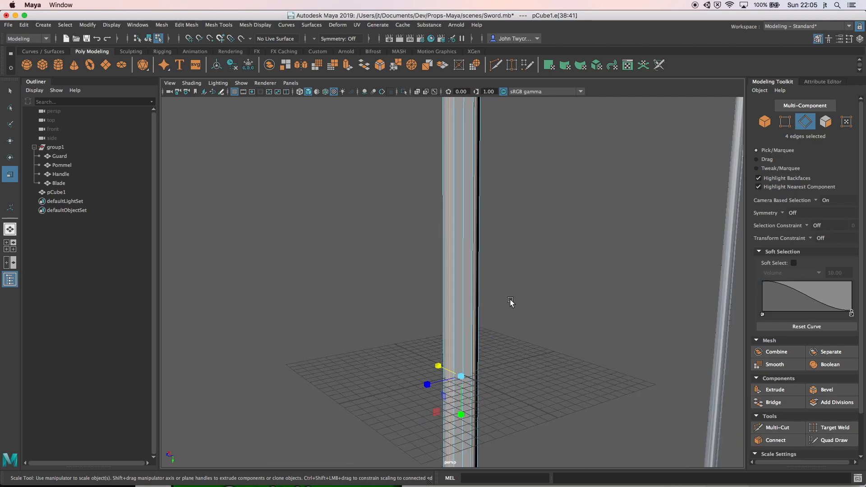
middle_click_drag(514, 286, 508, 444, "alt")
middle_click_drag(515, 219, 517, 227, "alt")
middle_click_drag(515, 394, 515, 352, "alt")
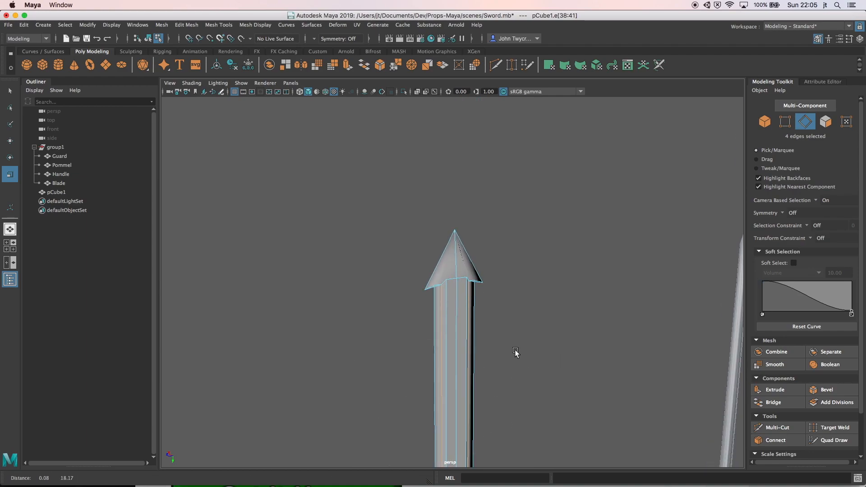
left_click(435, 294)
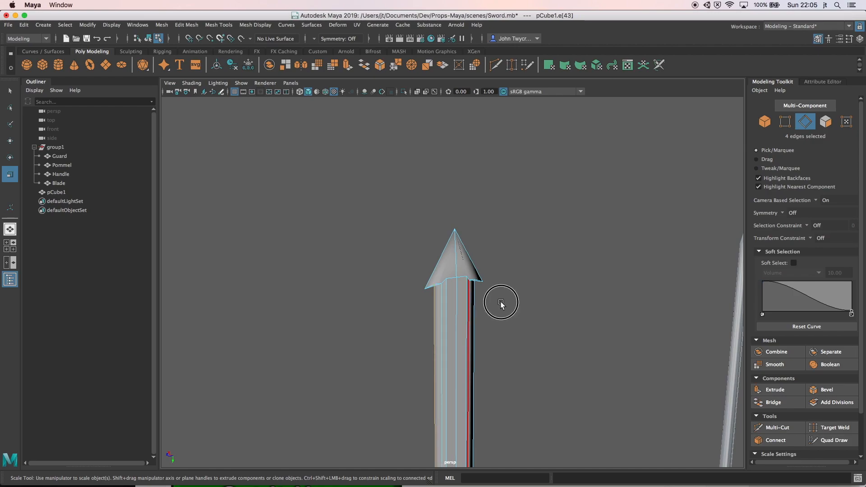
left_click_drag(488, 303, 454, 300, "alt")
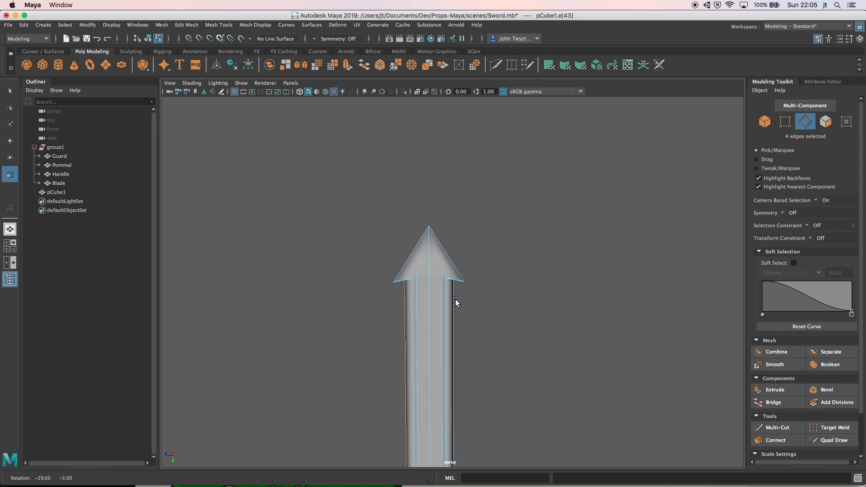
left_click(453, 299)
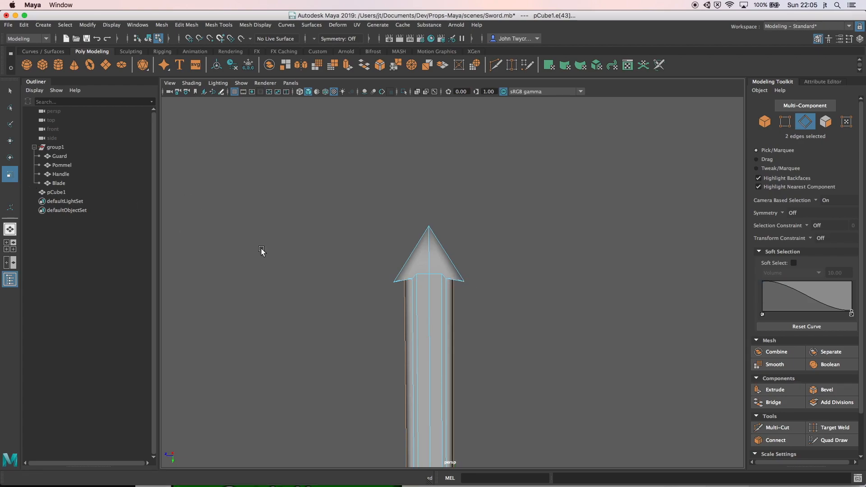
key("f")
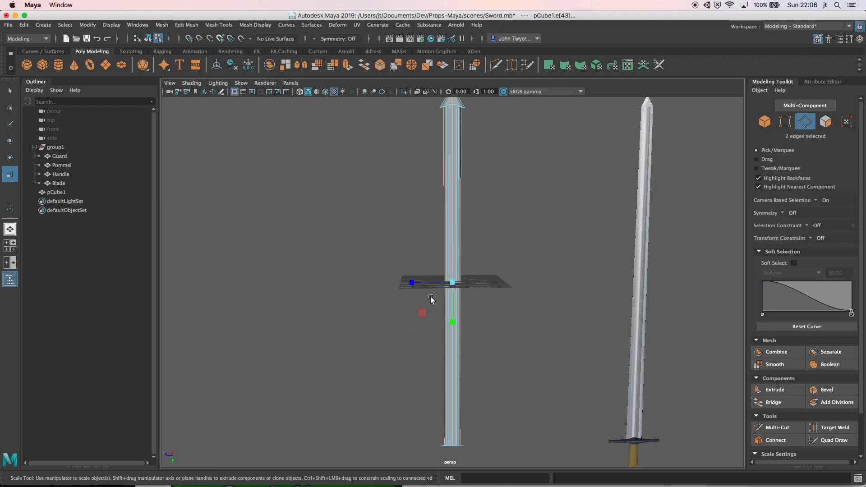
left_click_drag(412, 283, 396, 284)
left_click_drag(395, 286, 395, 286)
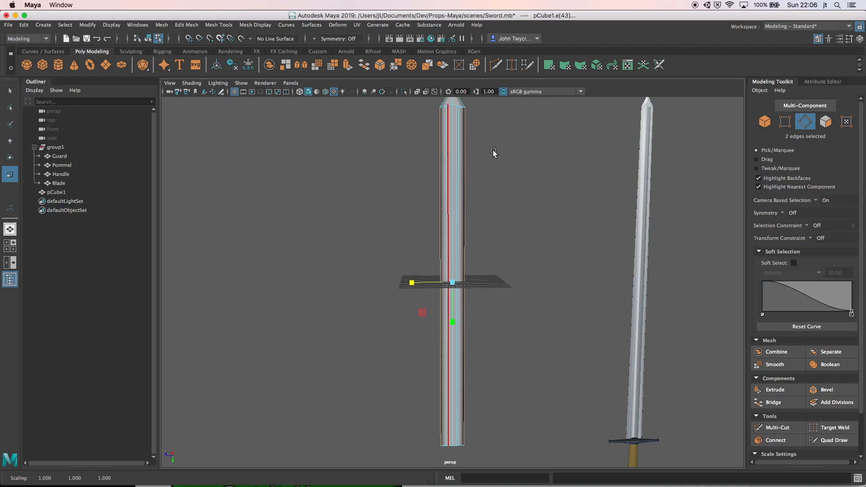
- Switch to vertex selection, select the vertices around the base of the tip and frame them in the view
left_click(786, 122)
left_click(480, 105)
left_click(428, 112)
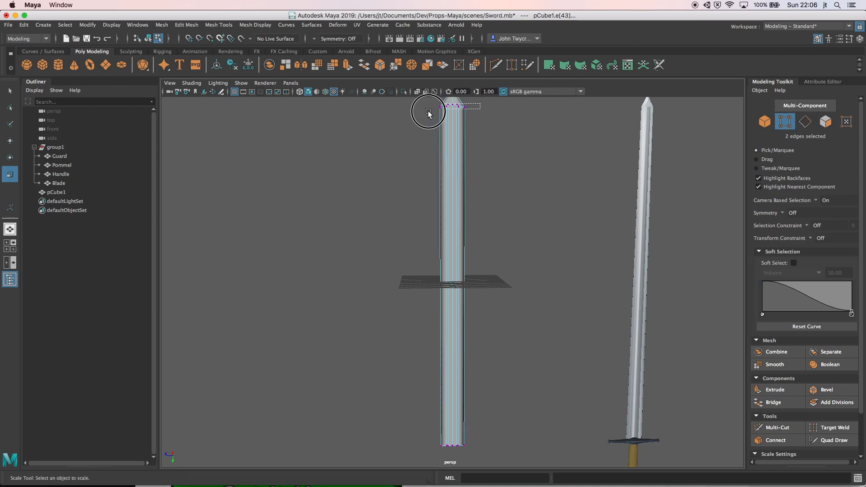
left_click_drag(428, 113, 429, 113)
key("f")
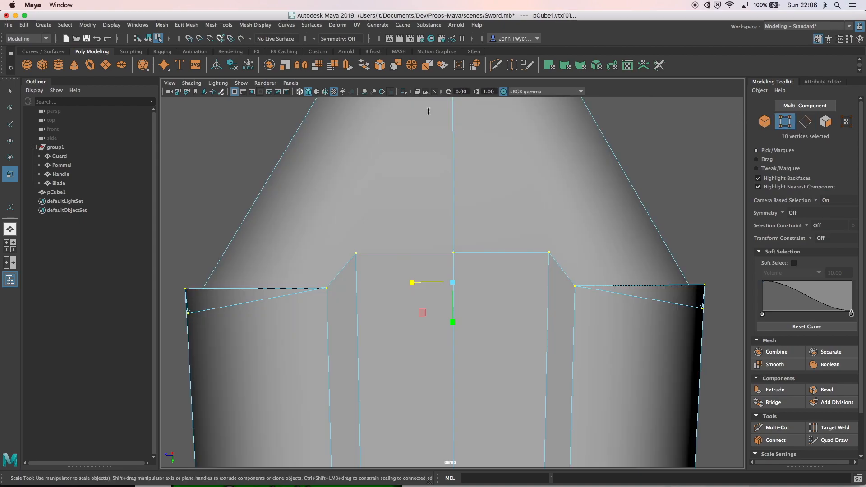
- Select the two outer vertices hanging below the tip's base and move them along the Y axis toward the point, above the neighbouring corner vertices
left_click_drag(247, 286, 302, 292, "alt")
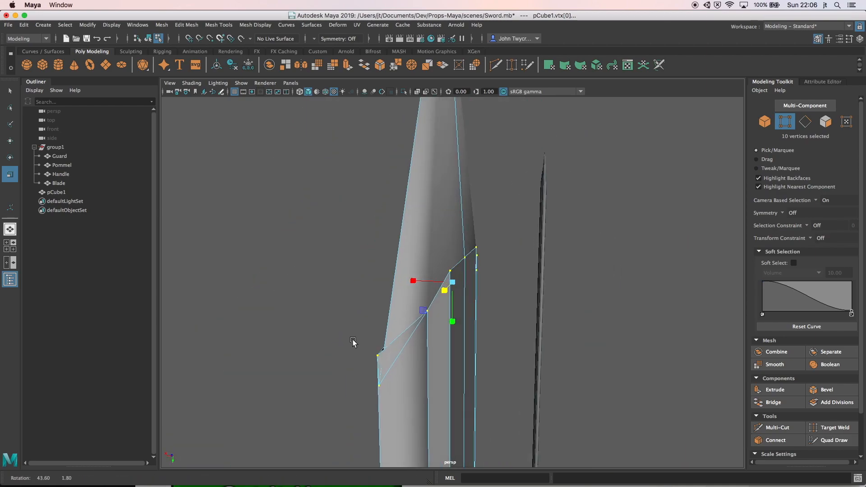
left_click(379, 386)
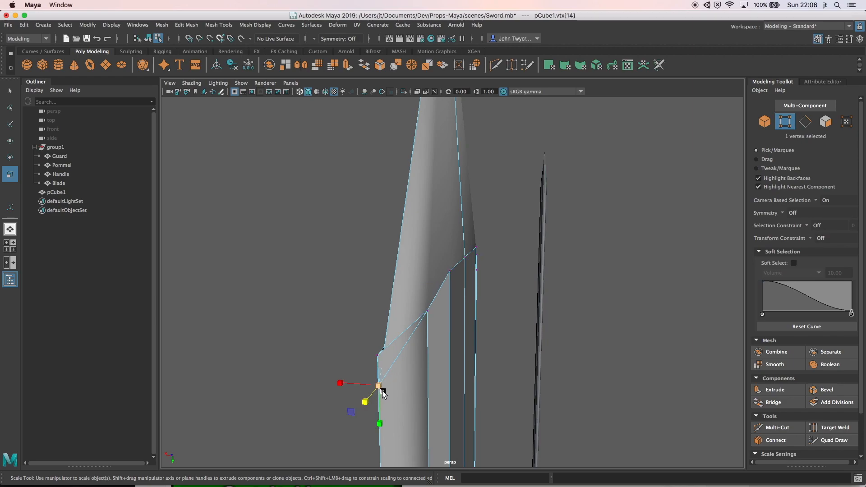
left_click_drag(504, 335, 483, 329, "alt")
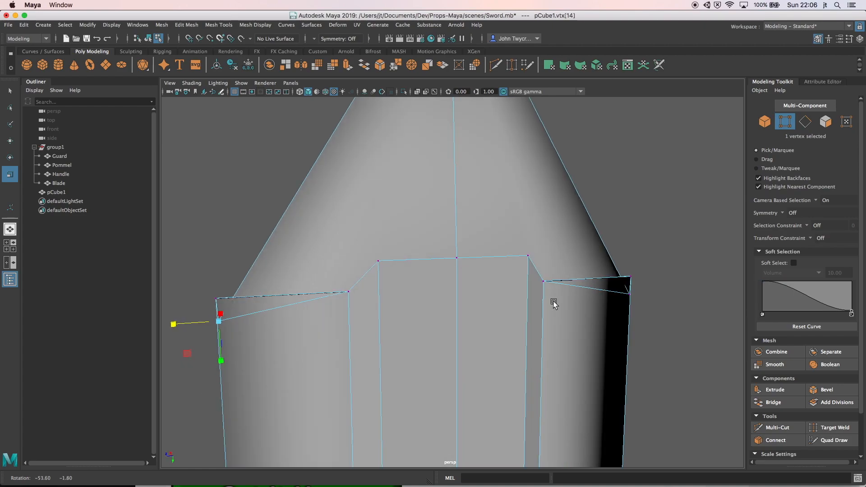
left_click(630, 295, "shift")
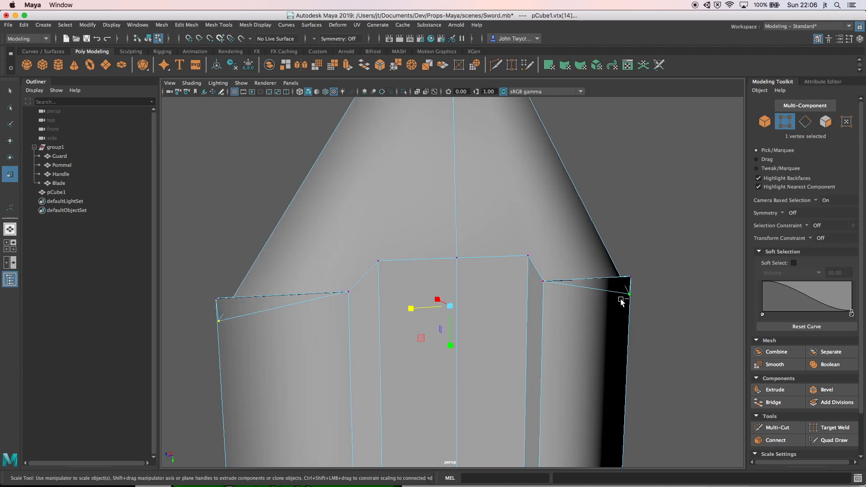
key("w")
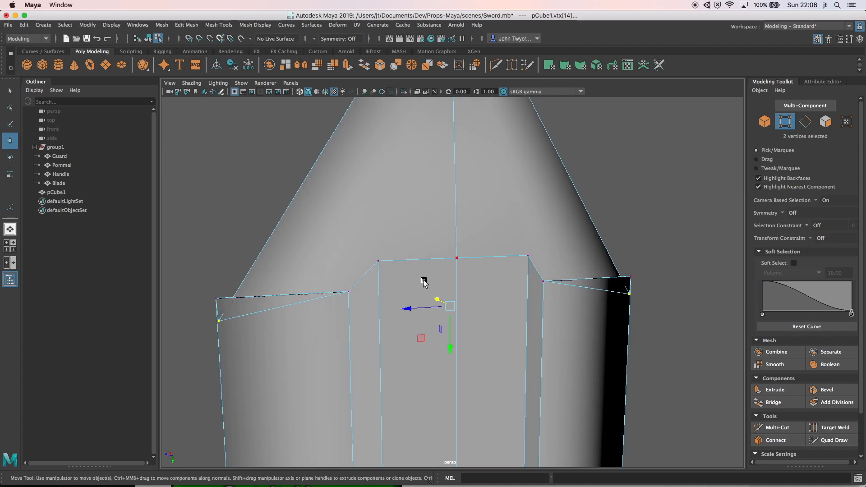
left_click_drag(450, 354, 447, 289)
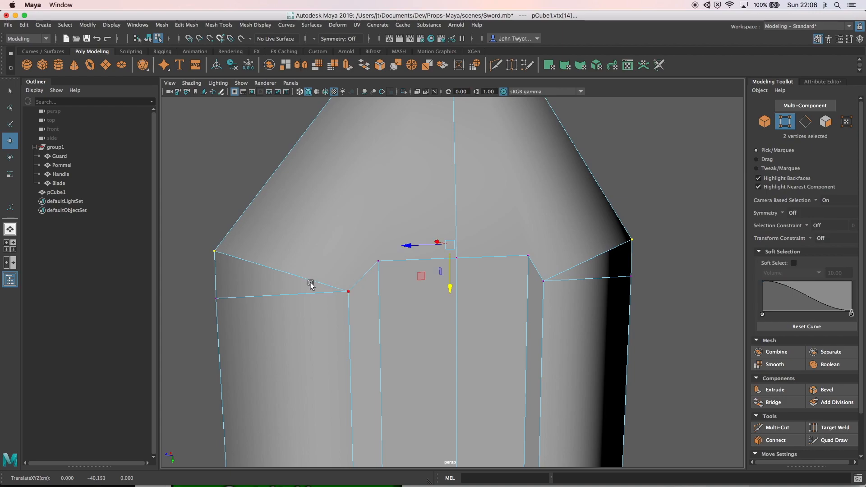
left_click_drag(306, 299, 326, 300, "alt")
left_click_drag(446, 287, 446, 269)
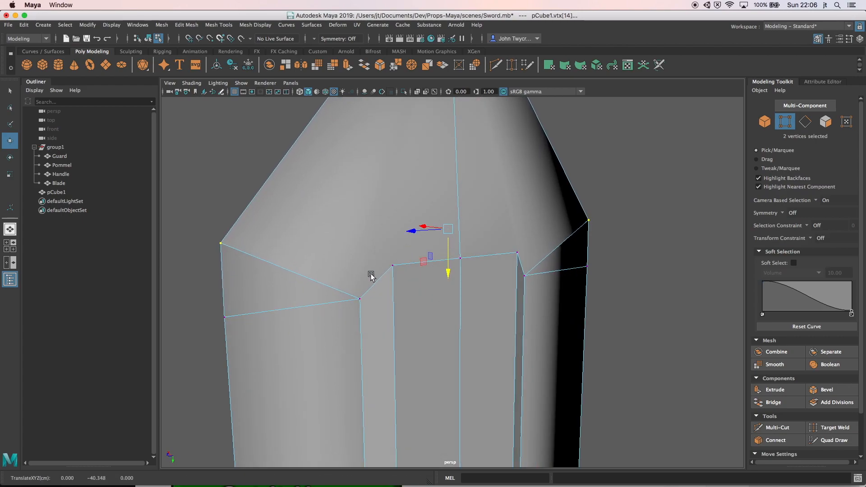
- Scale the tip's two outer vertices inward along the Z axis and move them slightly closer to the point along Y
left_click(10, 175)
left_click_drag(412, 233, 427, 235)
left_click_drag(271, 217, 412, 228, "alt")
scroll(353, 281, "down", 3)
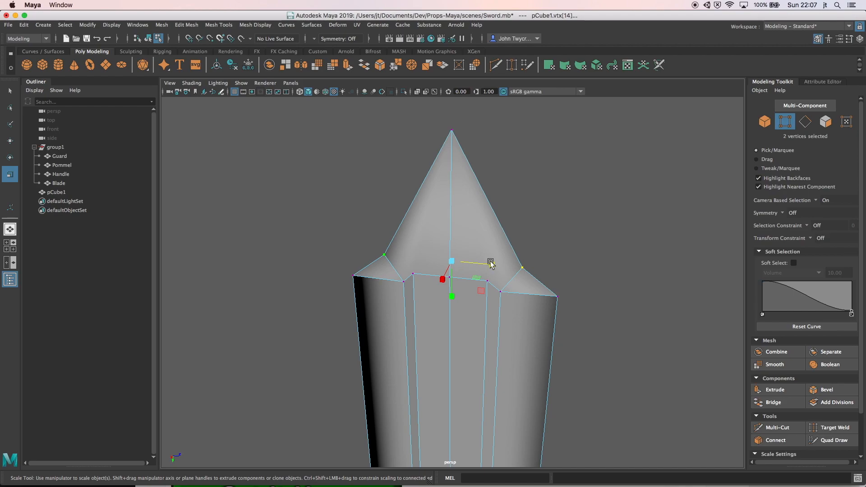
left_click_drag(493, 267, 484, 266)
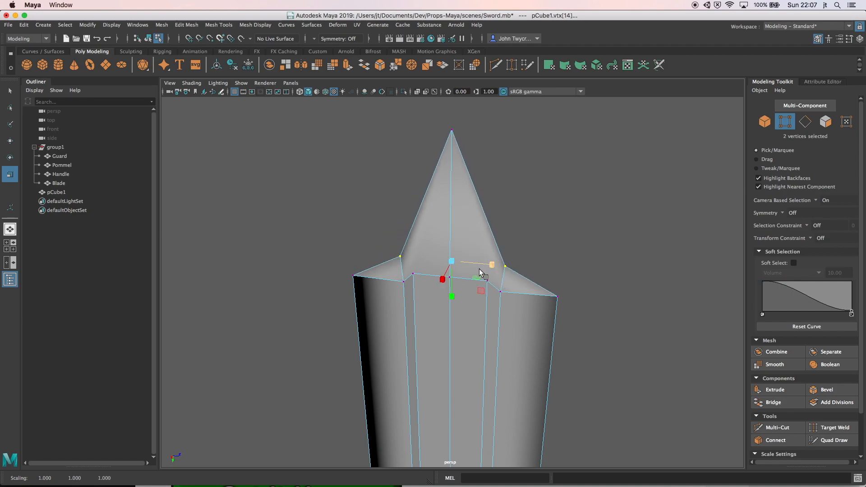
key("w")
mouse_move(451, 295)
left_mouse_down()
mouse_move(452, 285)
mouse_move(452, 291)
left_mouse_up()
left_click(405, 283)
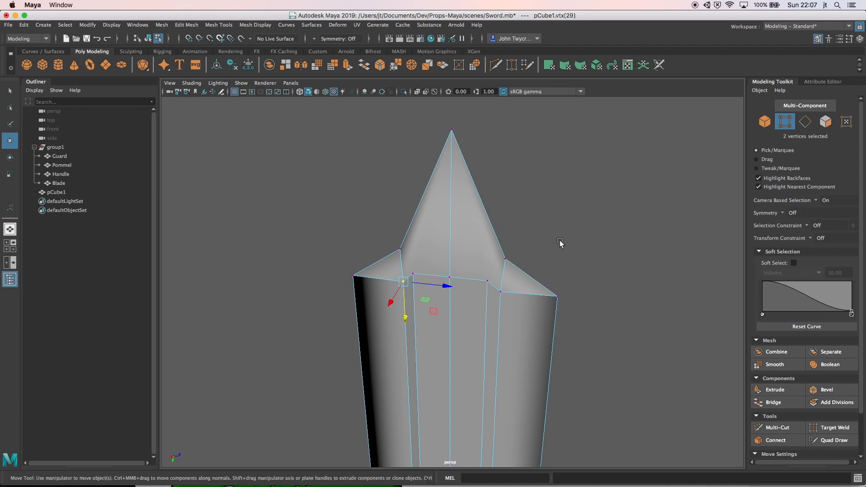
left_click_drag(541, 242, 391, 241, "alt")
scroll(406, 251, "down", 3)
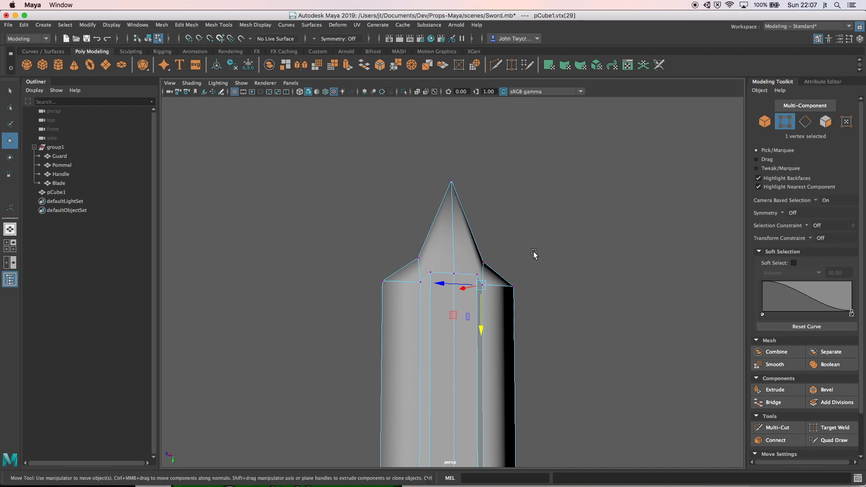
key("f")
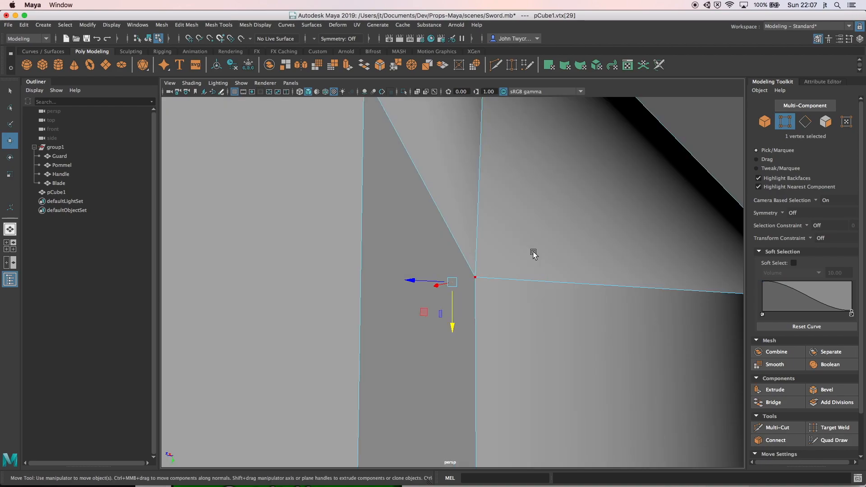
- Select the vertices forming the new blade's pointed tip and frame them in the view
key("a")
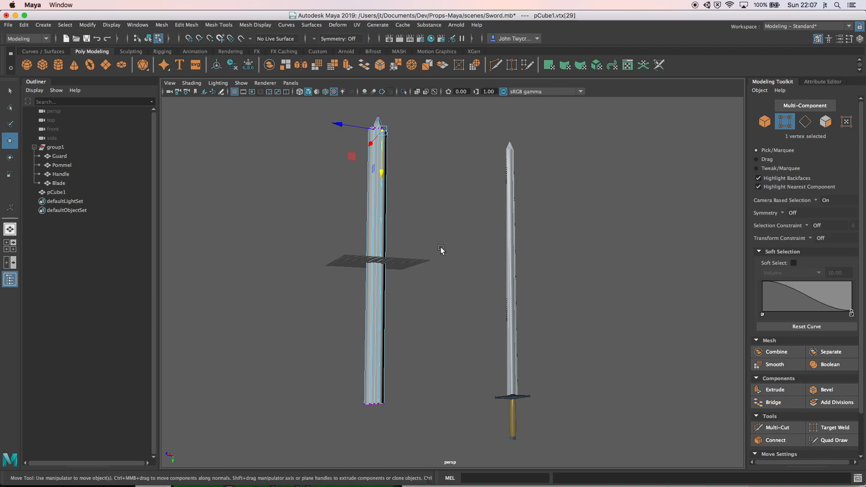
left_click_drag(439, 247, 453, 261, "alt")
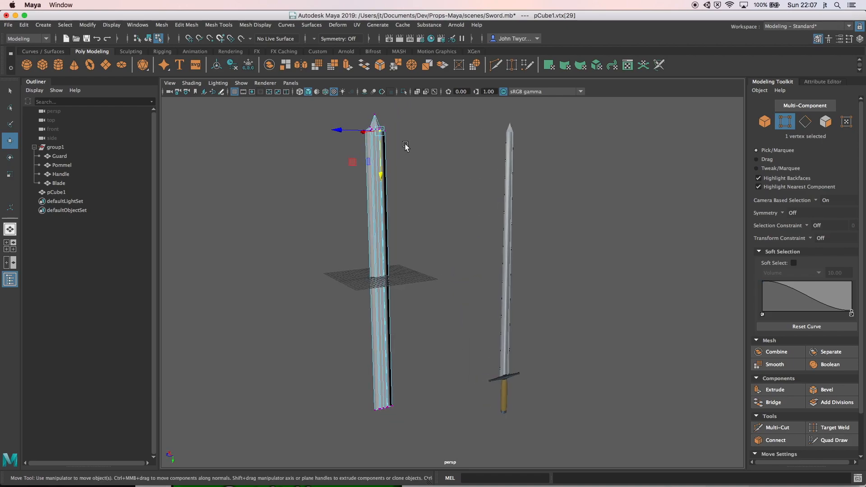
left_click_drag(351, 144, 399, 109)
left_click_drag(380, 142, 306, 144, "alt")
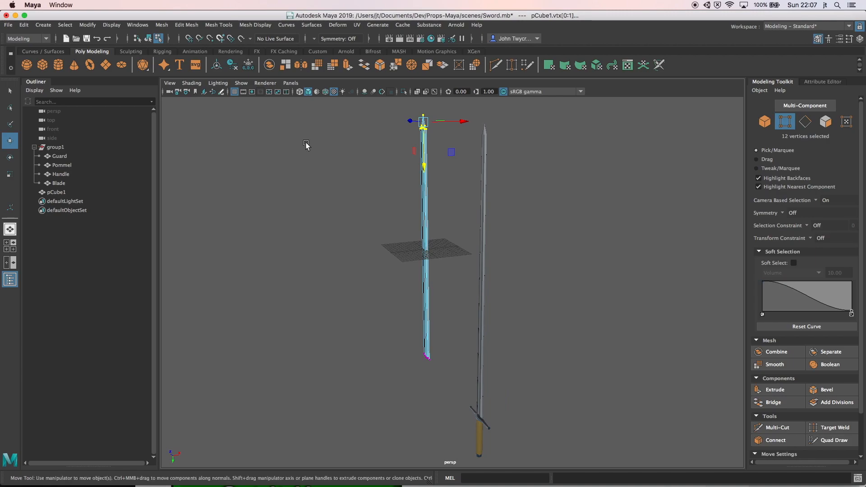
key("f")
left_click_drag(331, 156, 261, 148, "alt")
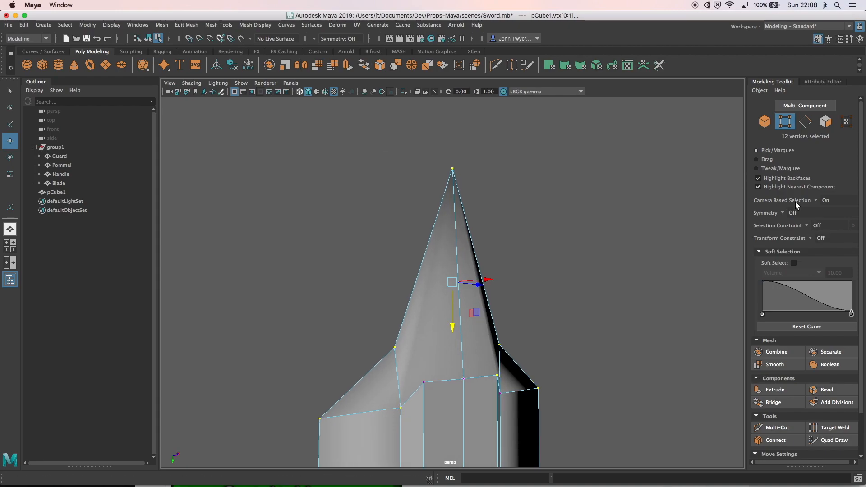
- Turn off camera-based selection and reselect all the tip's vertices, including those on the far side
left_click(817, 200)
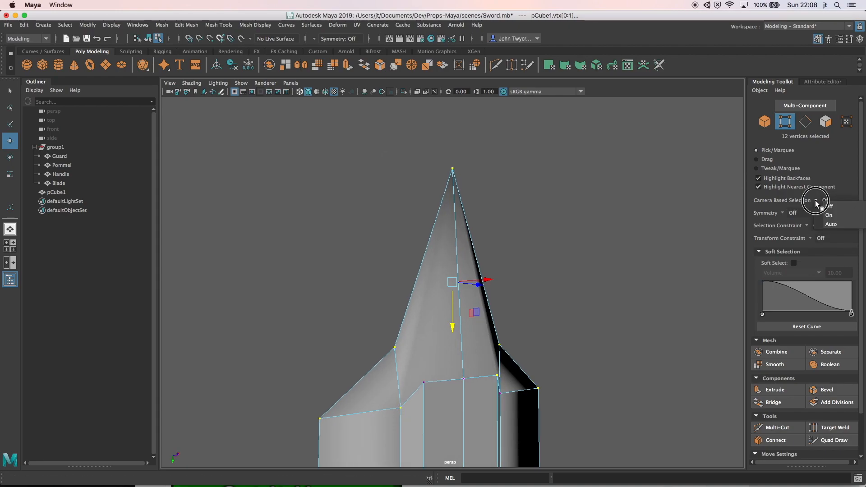
left_click(829, 207)
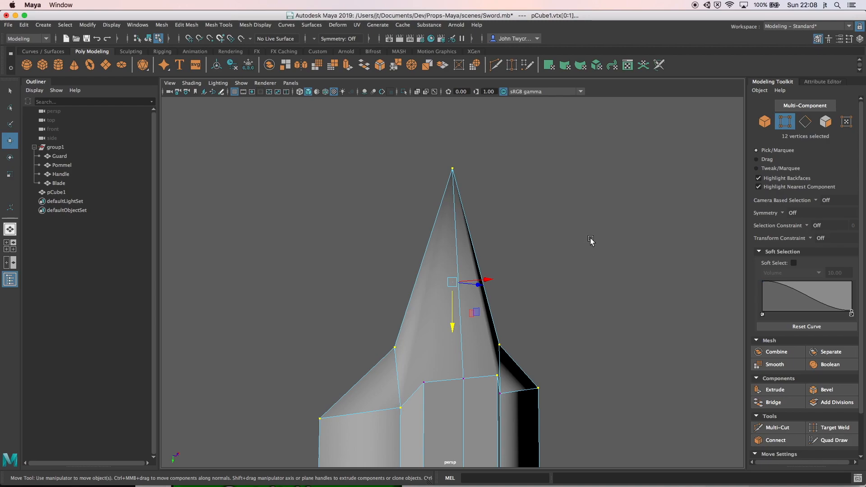
left_click_drag(597, 144, 297, 429)
mouse_move(294, 348)
left_mouse_down("alt")
mouse_move(447, 347)
mouse_move(416, 346)
left_mouse_up("alt")
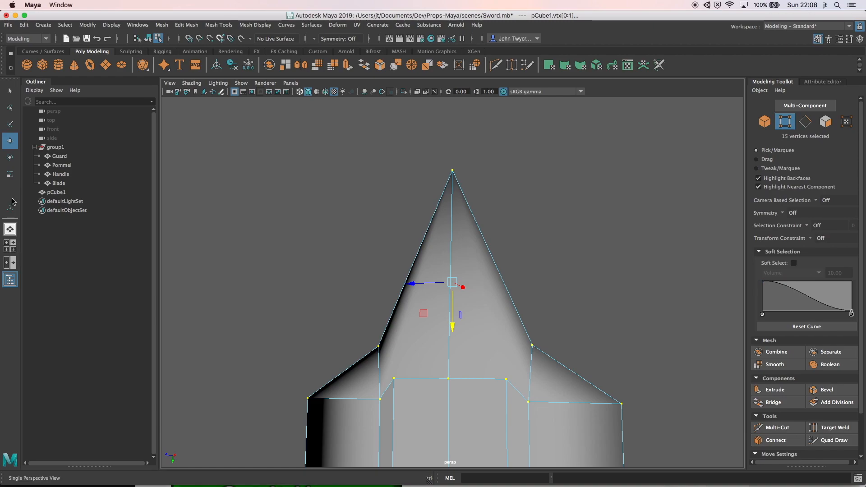
- Scale the tip's vertices inward along the Z axis so the blade tapers toward its point
left_click(10, 174)
left_click_drag(415, 284, 434, 286)
scroll(391, 324, "down", 6)
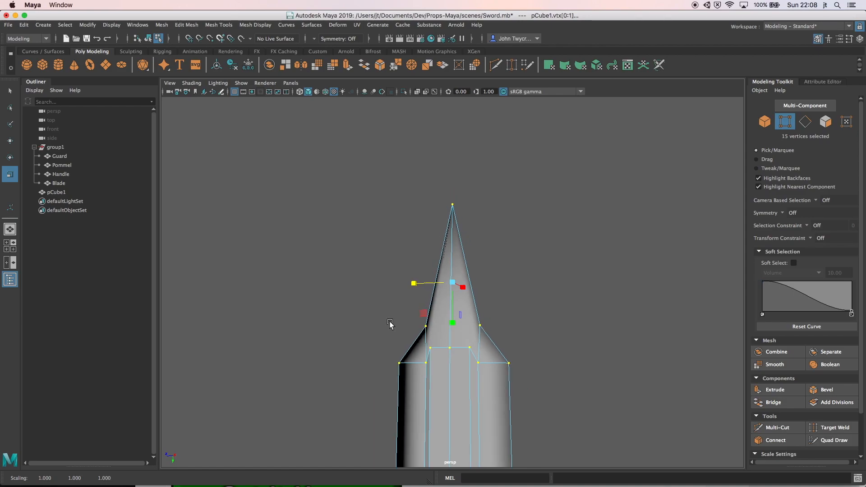
scroll(391, 324, "down", 6)
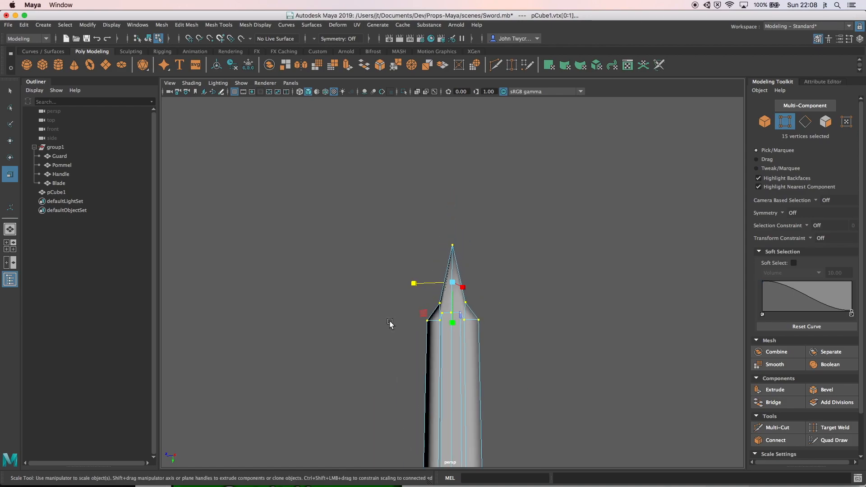
scroll(389, 323, "down", 3)
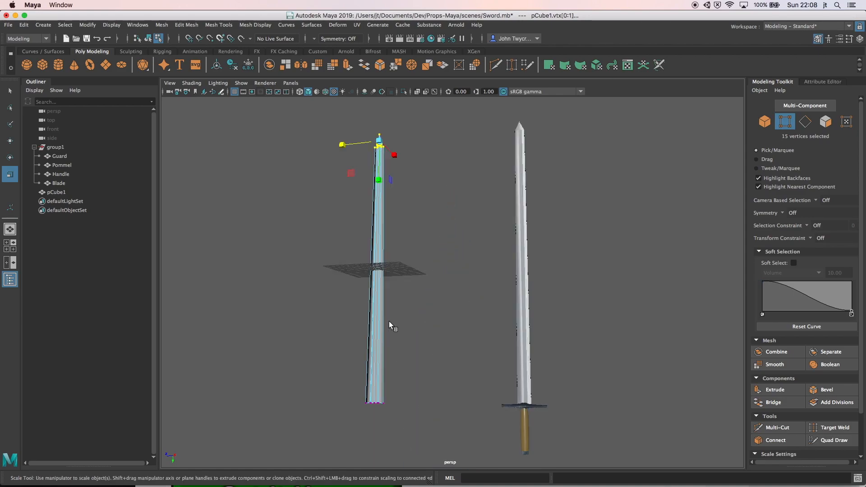
left_click_drag(389, 323, 421, 319, "alt")
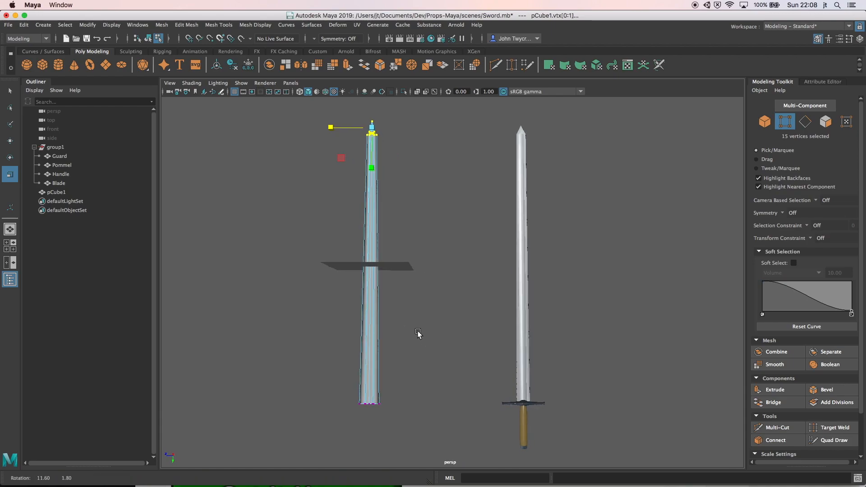
- Return to object selection and move the new blade about 39.9 units down the Y axis, bringing its wide end to the grid
left_click(765, 122)
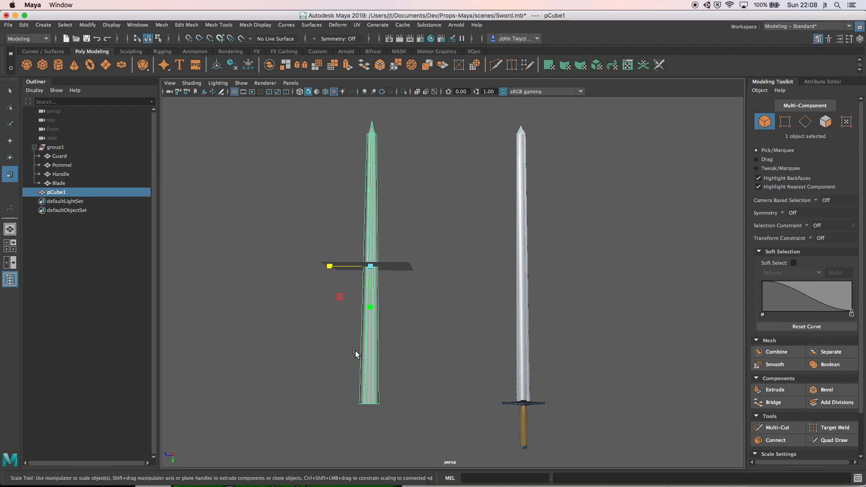
left_click_drag(420, 366, 424, 220, "alt")
left_click(423, 220)
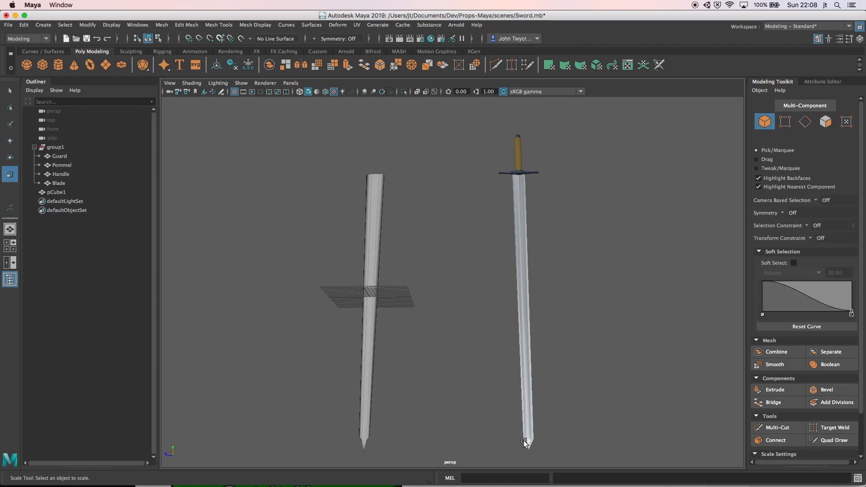
middle_click_drag(420, 221, 413, 260, "alt")
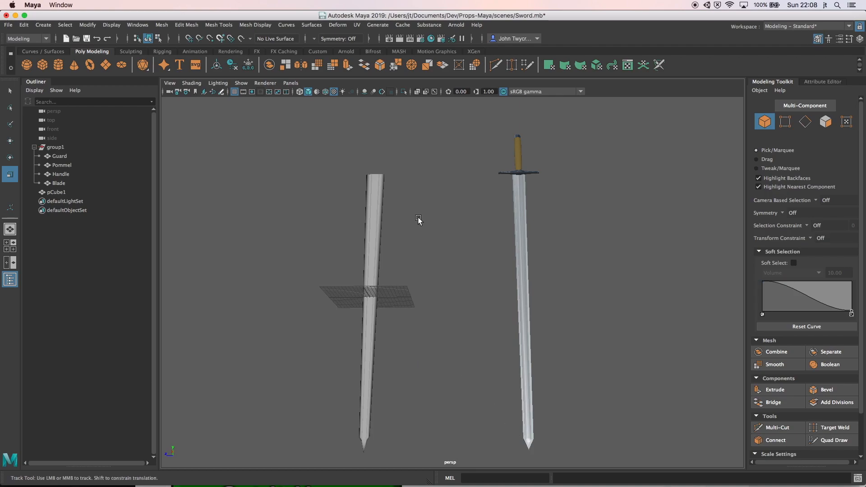
left_click_drag(413, 261, 413, 260, "alt")
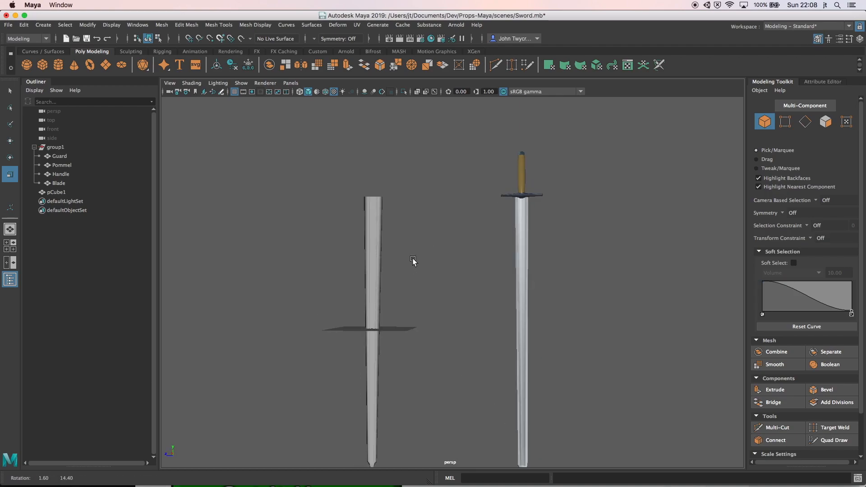
left_click(377, 250)
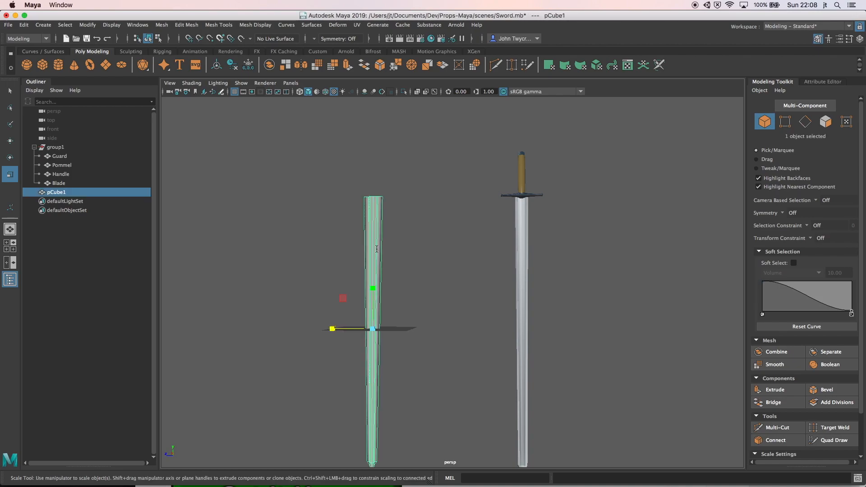
key("w")
left_click_drag(374, 284, 377, 418)
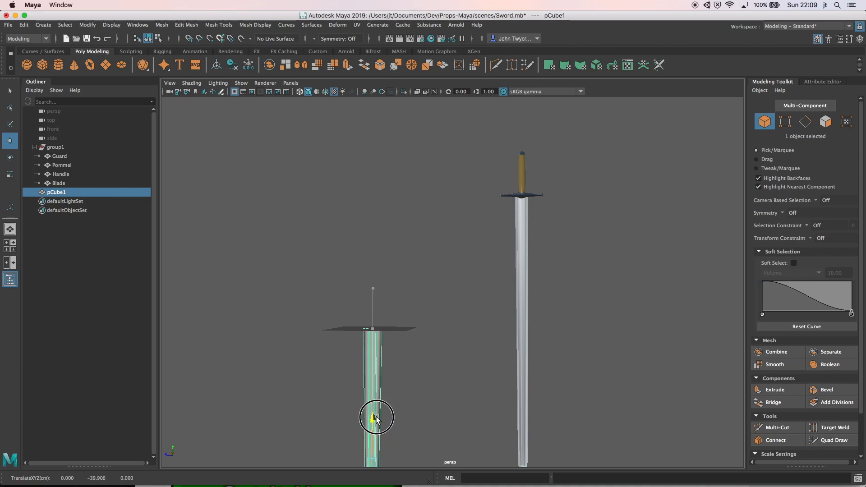
left_click(404, 377)
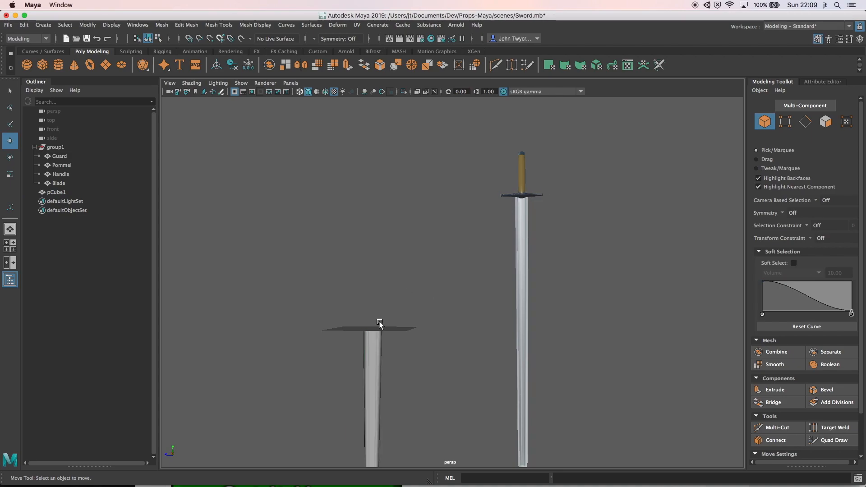
- Frame the finished sword's guard and examine its shape and how it joins the handle and blade
left_click(525, 197)
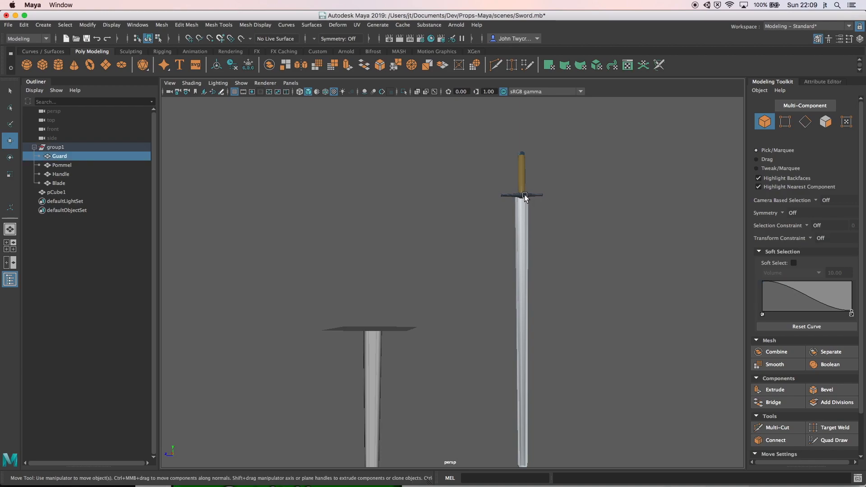
key("f")
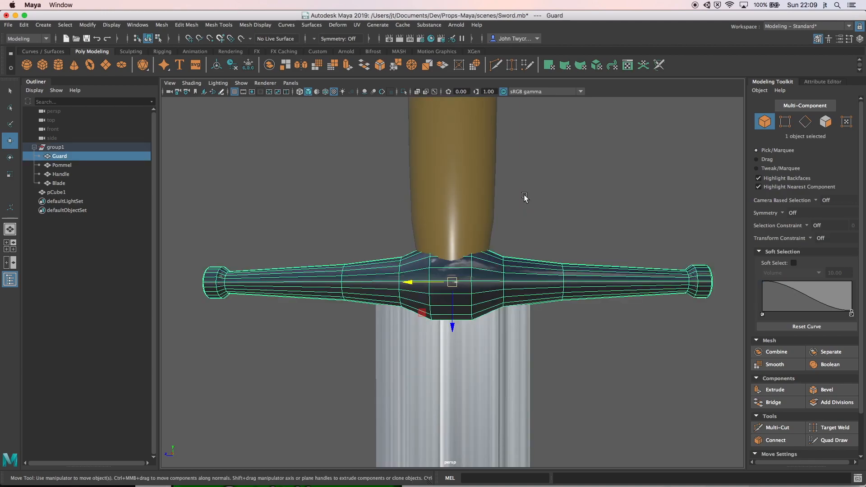
left_click_drag(535, 205, 514, 201, "alt")
scroll(516, 198, "down", 5)
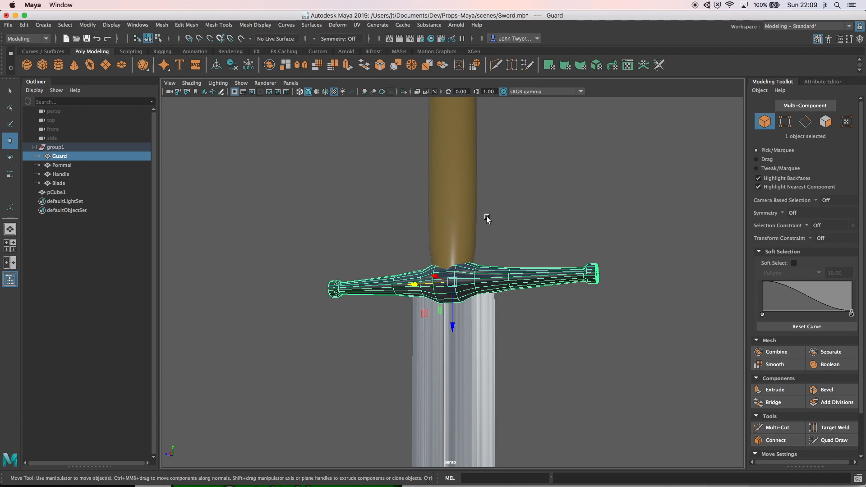
scroll(485, 219, "down", 3)
middle_click_drag(339, 242, 440, 241, "alt")
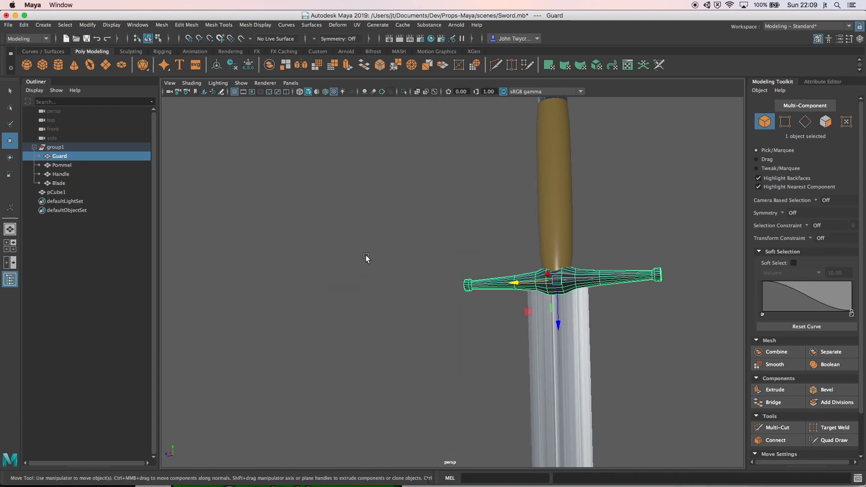
scroll(367, 257, "down", 5)
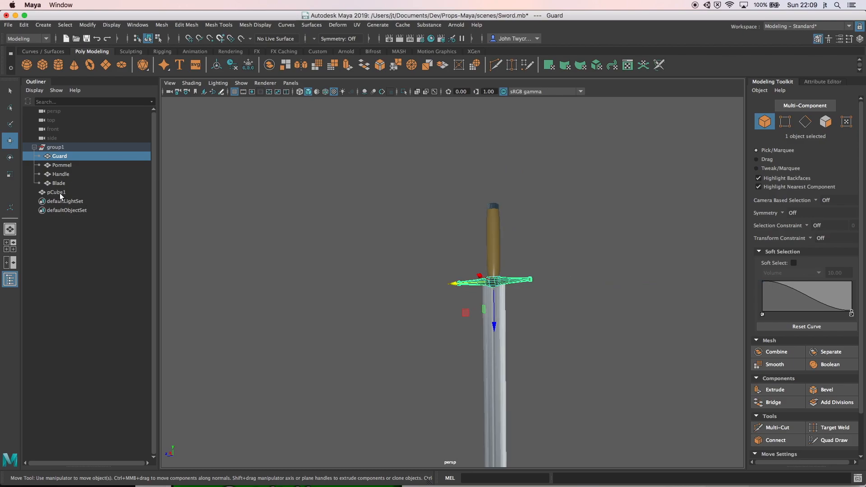
- Rename pCube1 as Blade_2 and frame it in the view
left_click(60, 193)
double_click(60, 193)
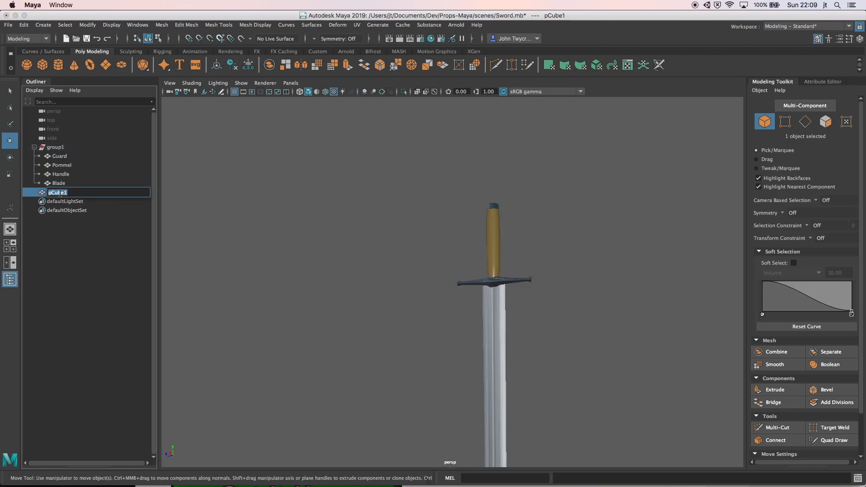
type("Blade_2")
key("Return")
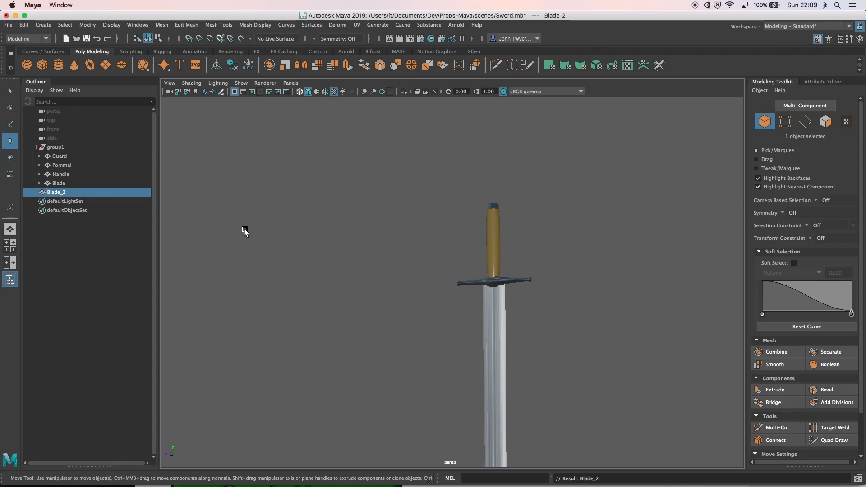
key("f")
left_click(366, 235)
left_click_drag(365, 236, 365, 240, "alt")
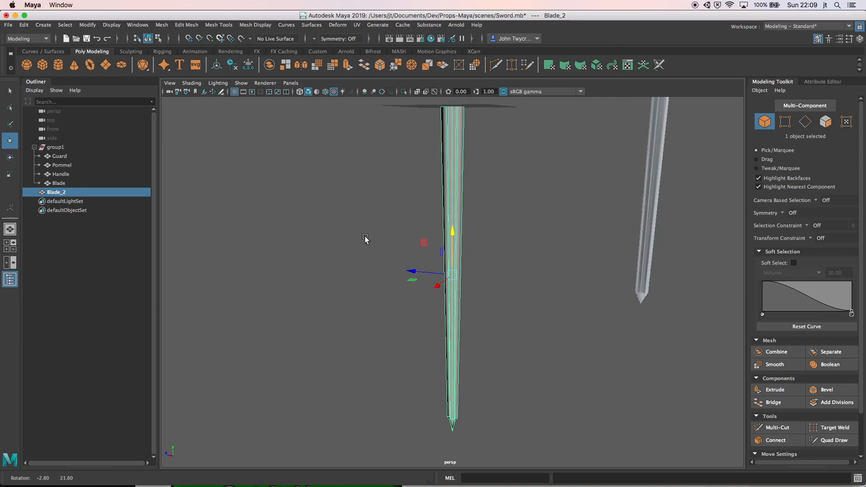
- Create a polygon cylinder for the guard and set its X rotation to 90
left_click(58, 64)
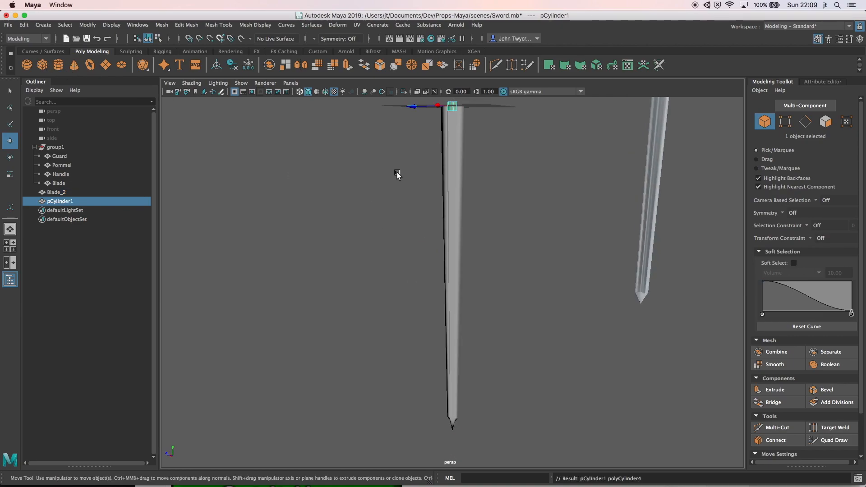
key("f")
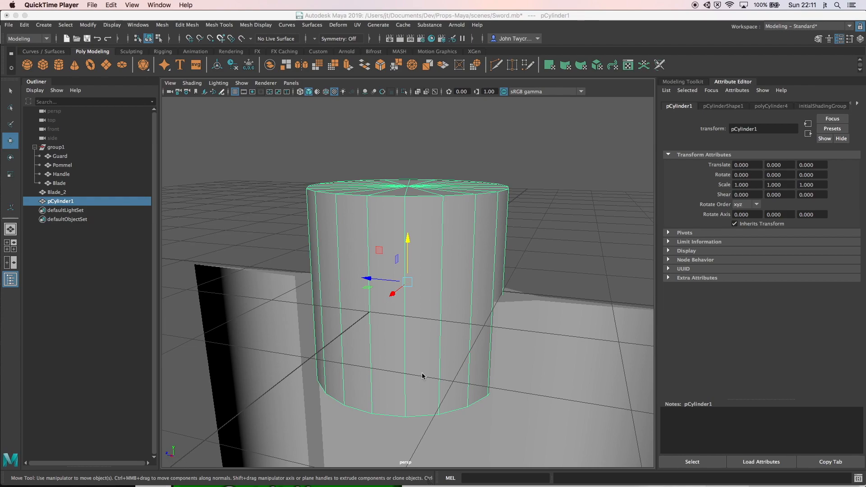
left_click(753, 178)
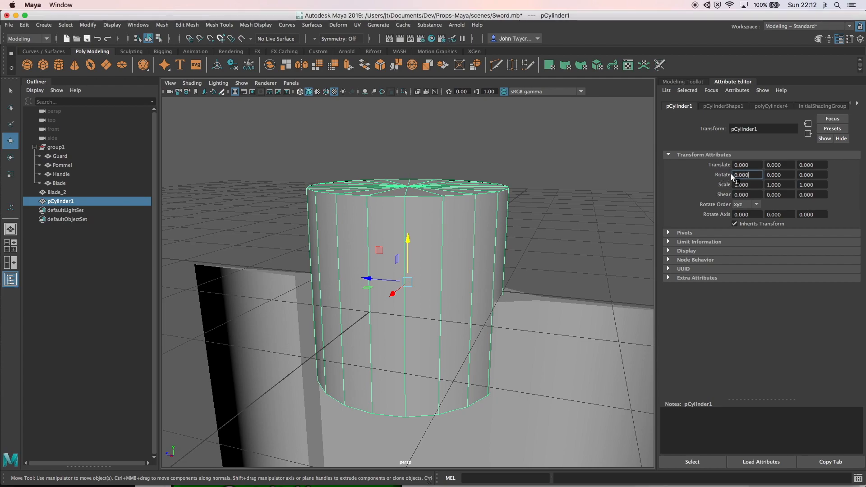
left_click_drag(752, 178, 727, 180)
type("90")
key("Return")
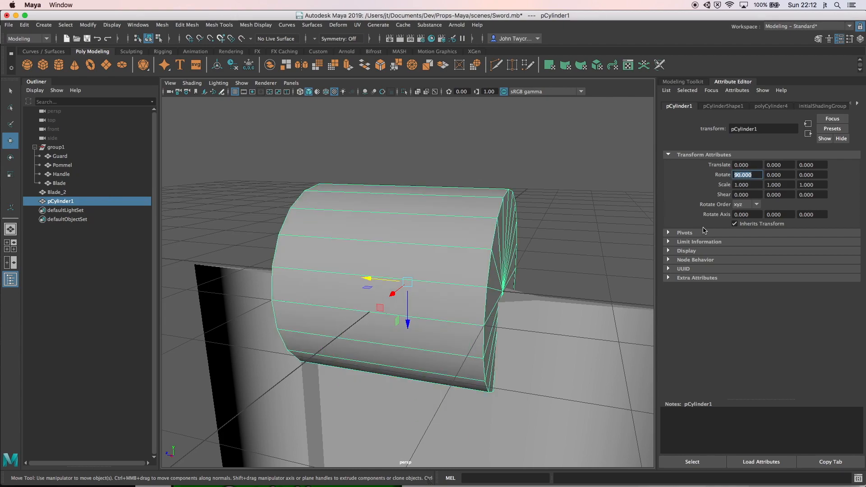
- Lengthen the guard cylinder by setting its height to about 23.87
left_click(770, 106)
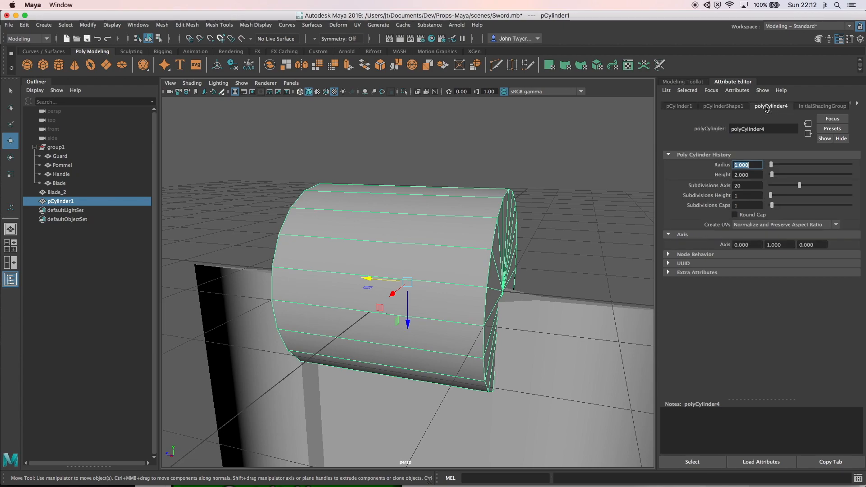
left_click_drag(774, 176, 783, 177)
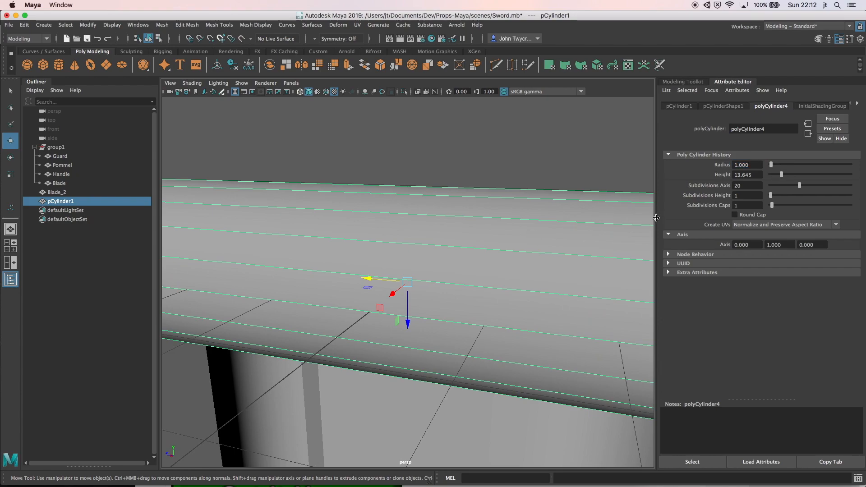
key("f")
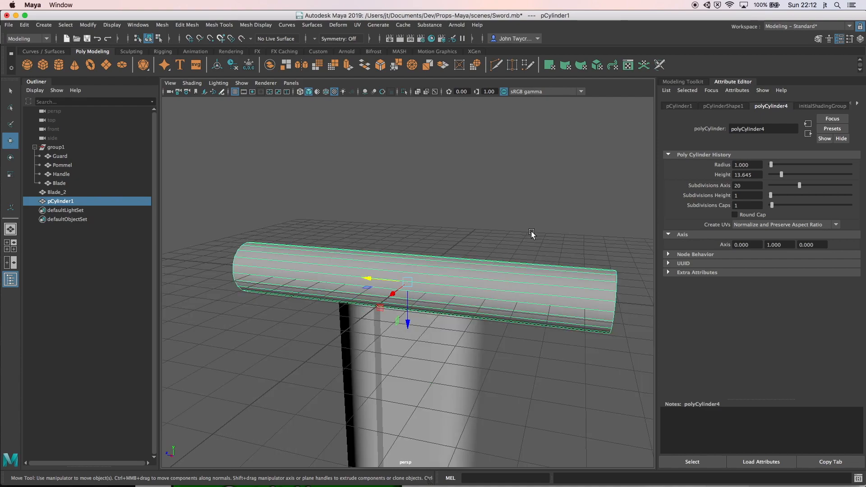
left_click_drag(782, 175, 790, 175)
key("f")
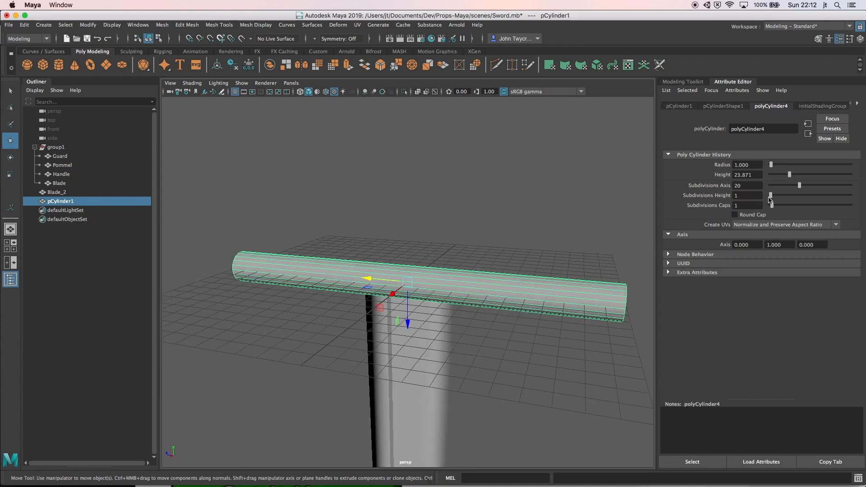
- Set the guard cylinder's height subdivisions to 12 and view it alongside the finished sword
left_click_drag(771, 199, 785, 199)
left_click_drag(785, 195, 788, 195)
key("a")
left_click_drag(439, 330, 458, 324, "alt")
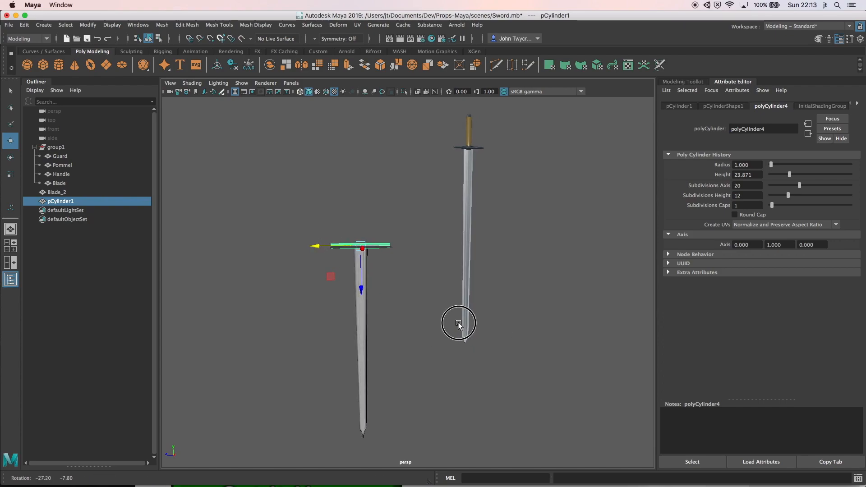
- Select the edge loops nearest both ends of the guard cylinder and scale the pair outward along its length
left_click_drag(459, 324, 458, 324, "alt")
key("f")
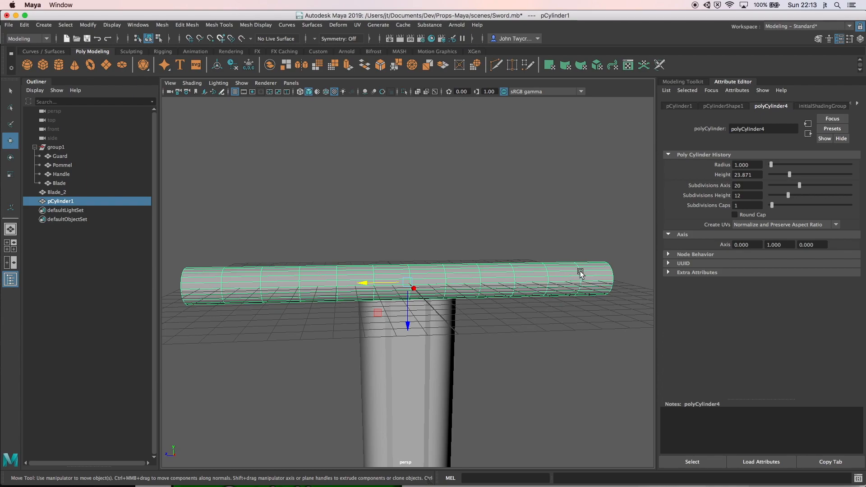
left_click(683, 82)
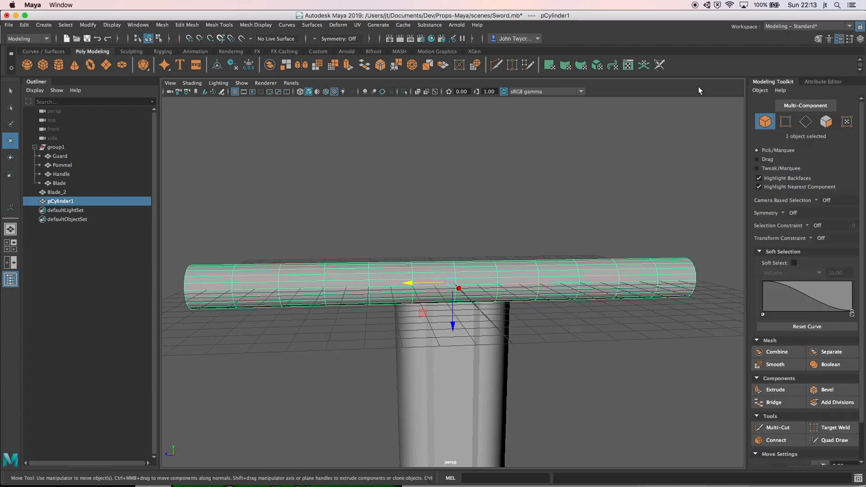
left_click(807, 122)
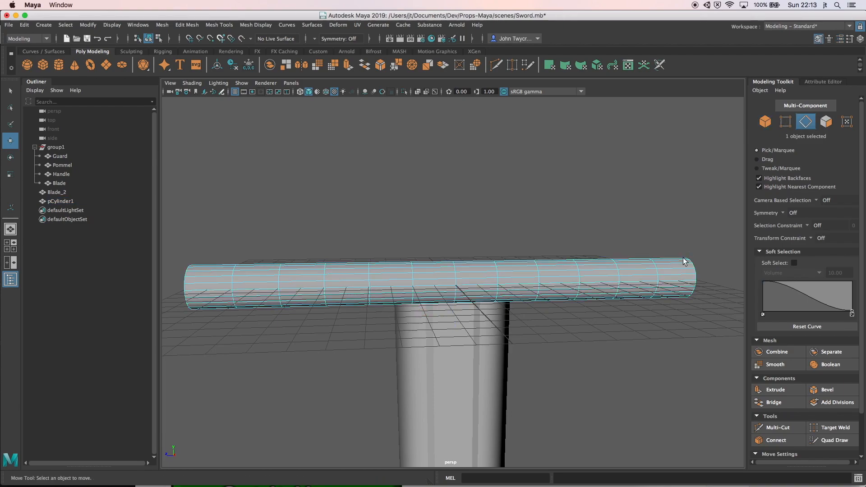
double_click(659, 279)
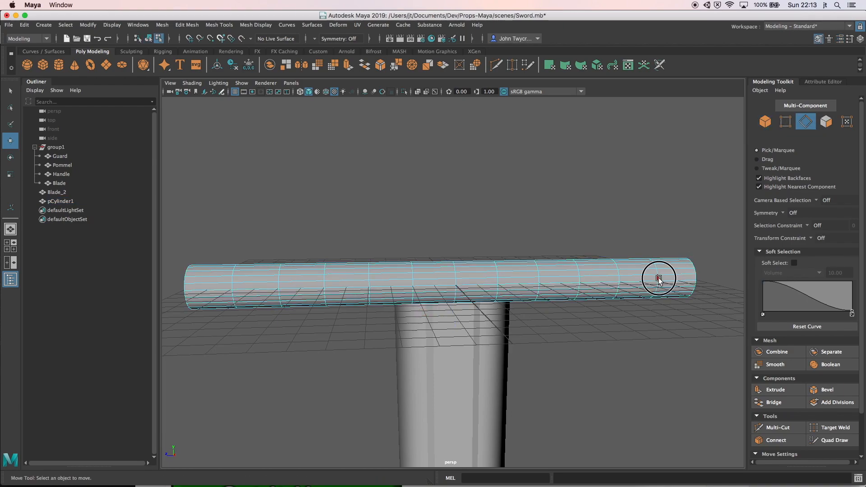
double_click(232, 287, "shift")
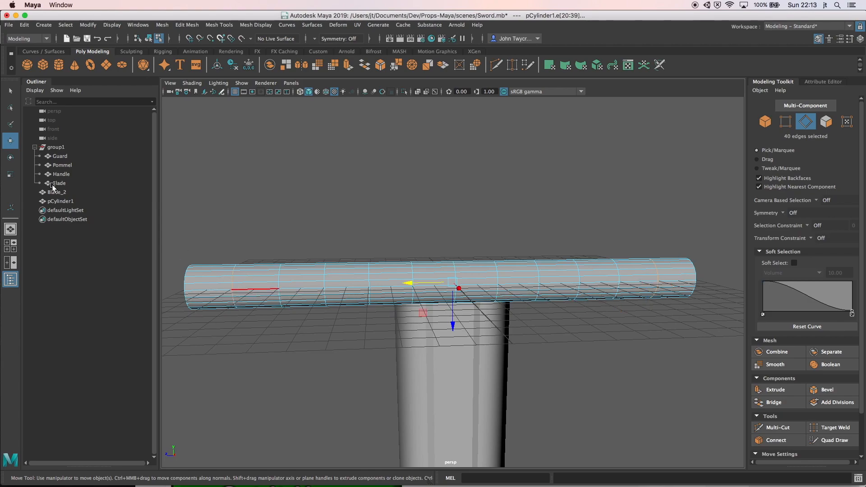
left_click(11, 176)
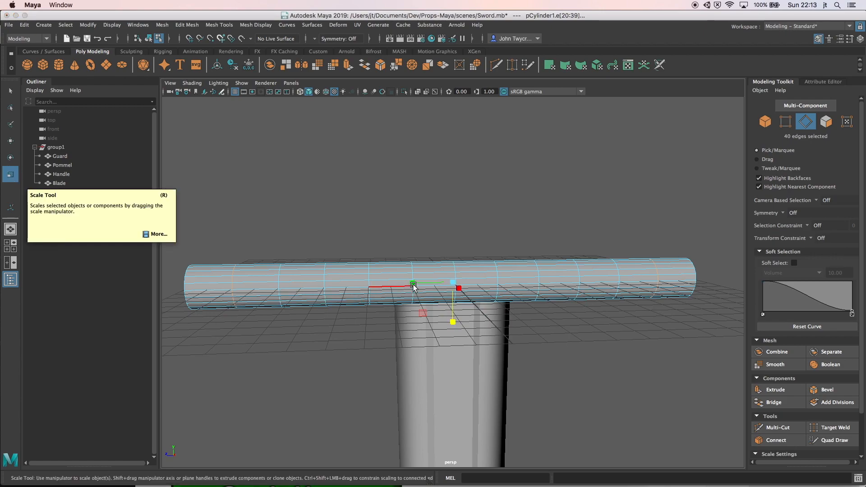
left_click_drag(414, 286, 411, 286)
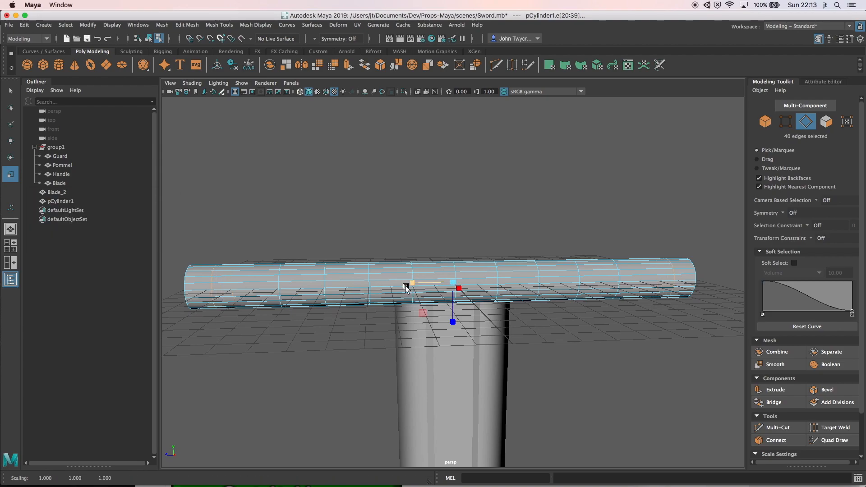
- Select the second edge loop from each end of the cylinder and scale the pair outward along its length by about 1.29
double_click(281, 280)
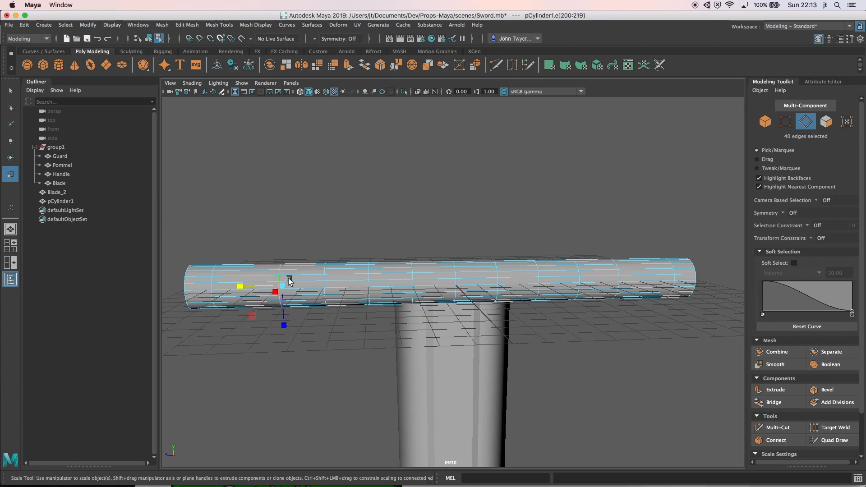
double_click(621, 280, "shift")
middle_click_drag(411, 286, 403, 286)
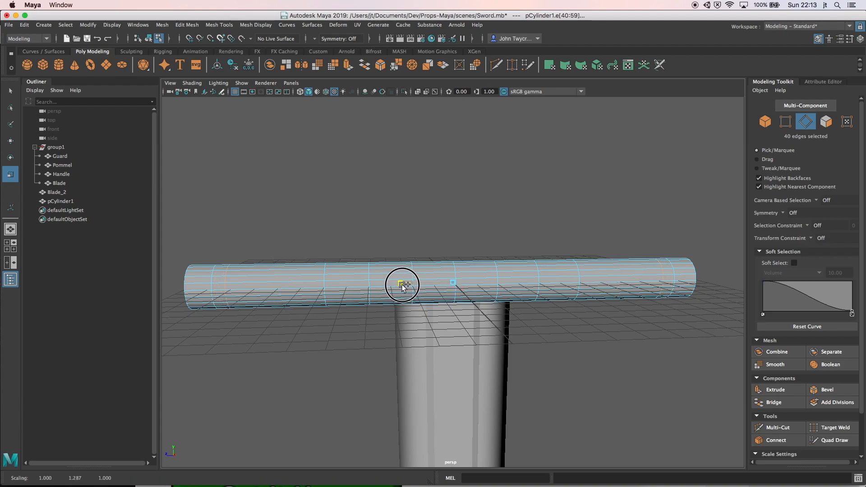
middle_click_drag(402, 286, 402, 286)
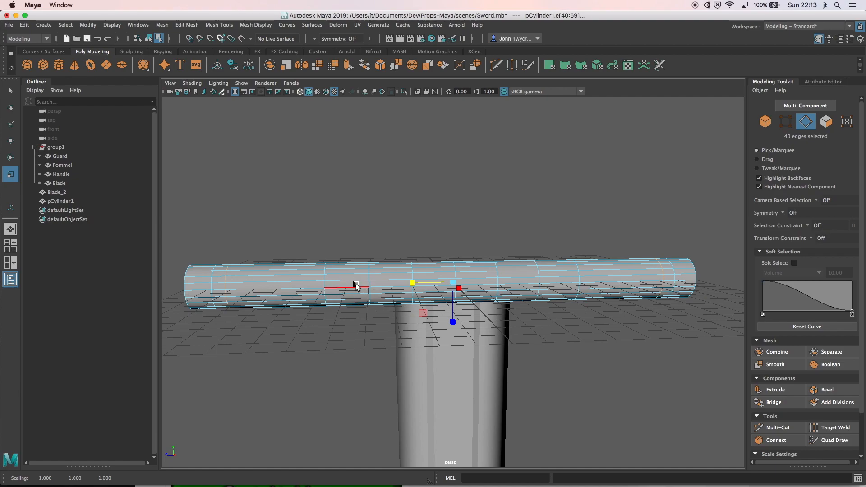
- Add the third edge loop from each end to the selection, shrink all four loops uniformly to about 0.66 and spread them outward lengthwise
double_click(325, 285, "shift")
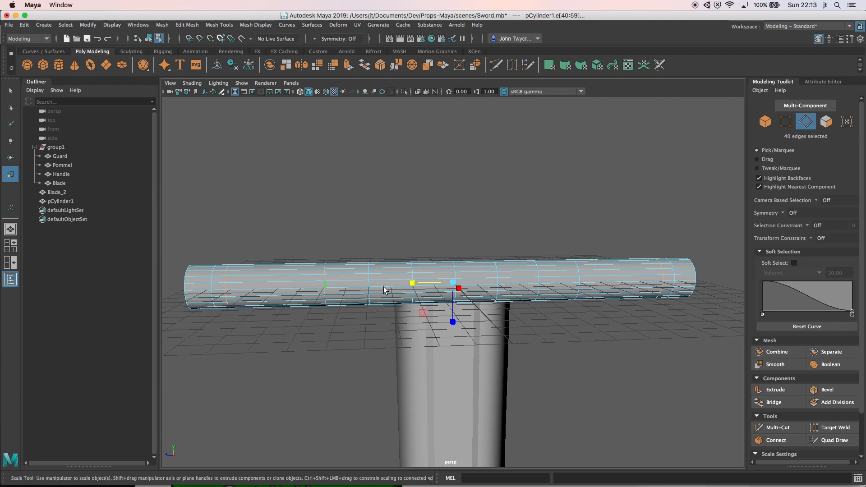
double_click(581, 280, "shift")
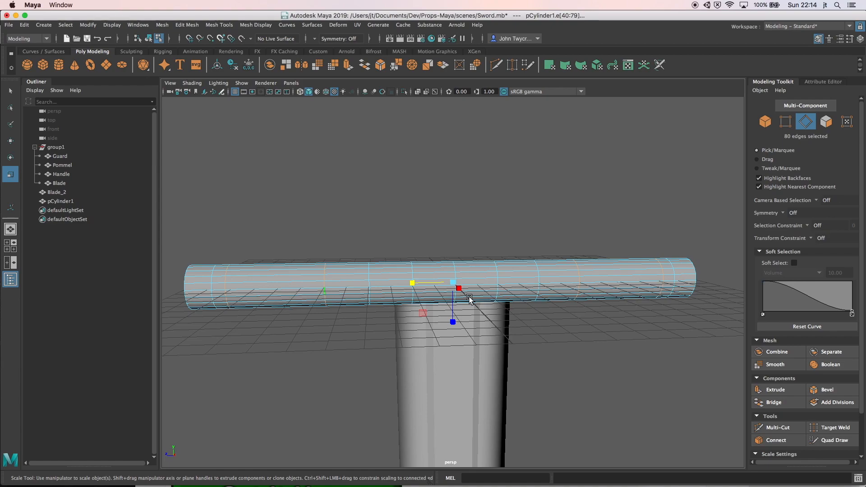
left_click_drag(454, 284, 379, 313)
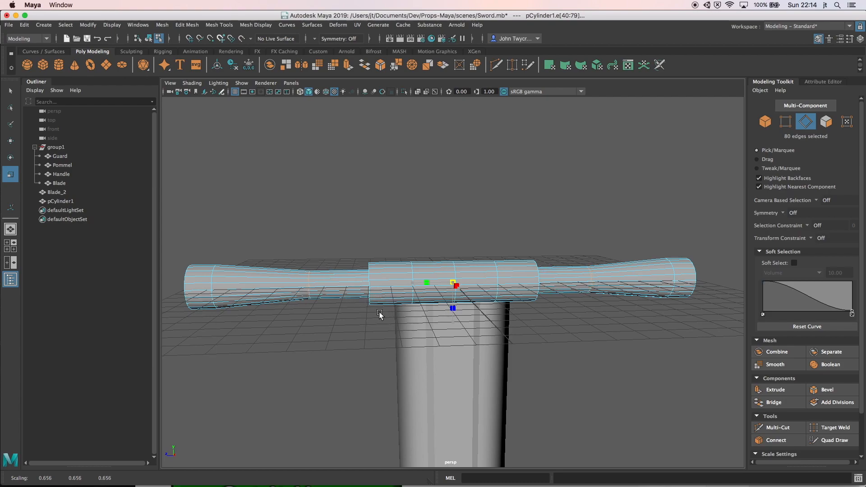
left_click_drag(412, 284, 407, 284)
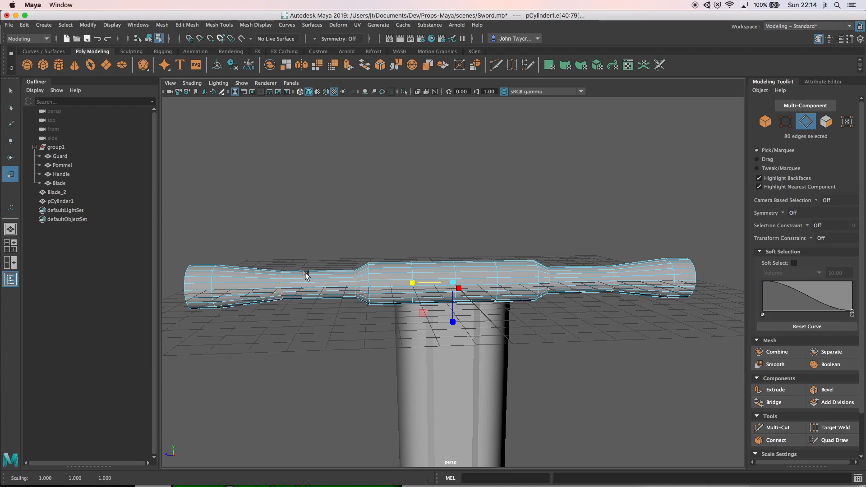
left_click(281, 285)
left_click(281, 286)
left_click(617, 280, "shift")
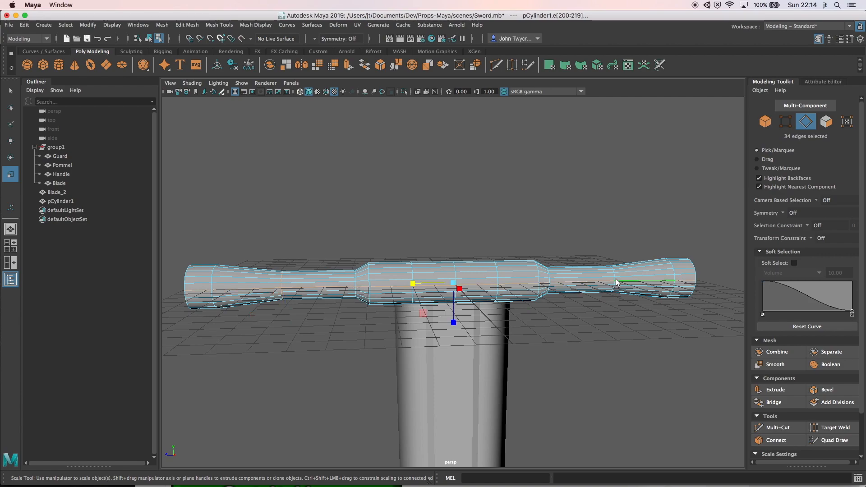
left_click(616, 280)
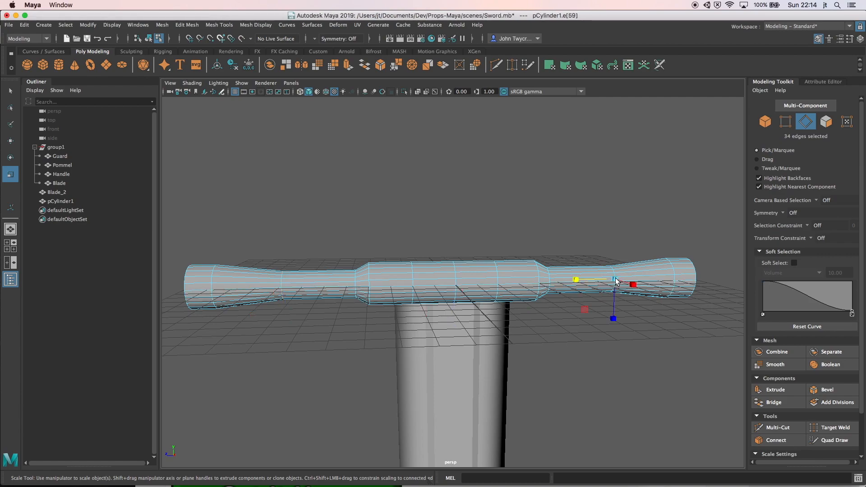
left_click(615, 277)
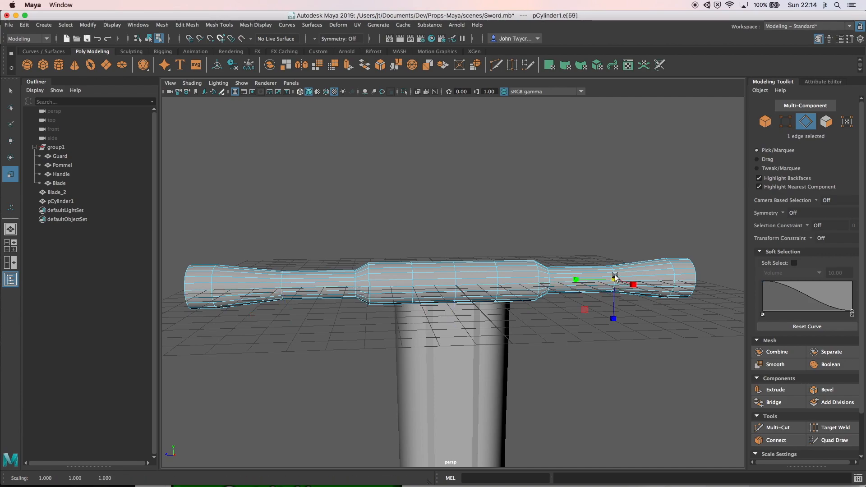
left_click(617, 261)
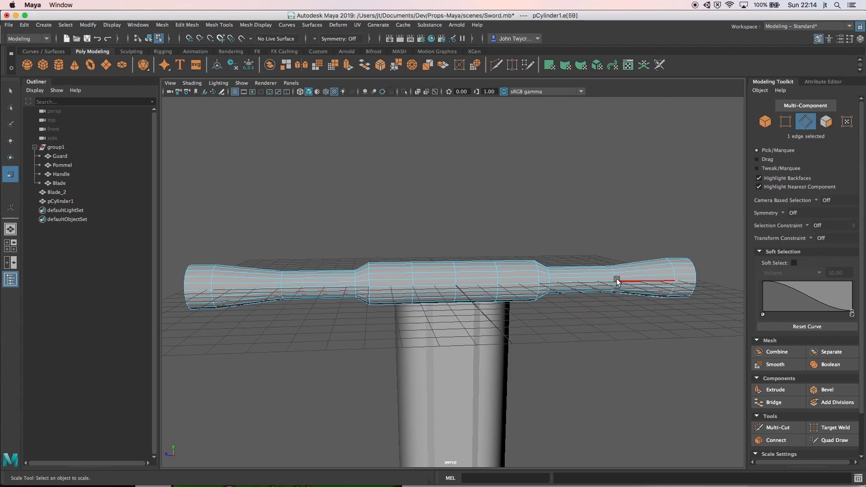
- Select the second edge loop from each end and spread the pair lengthwise by about 1.31 to form short end knobs
double_click(615, 280)
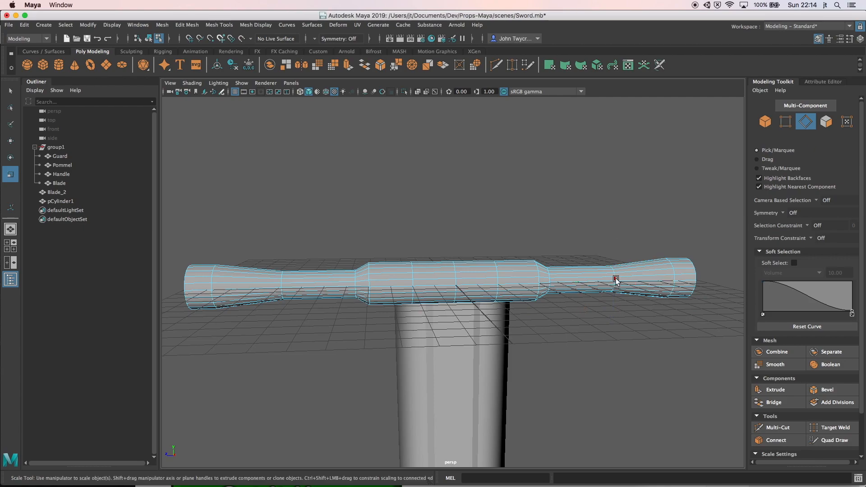
double_click(282, 287, "shift")
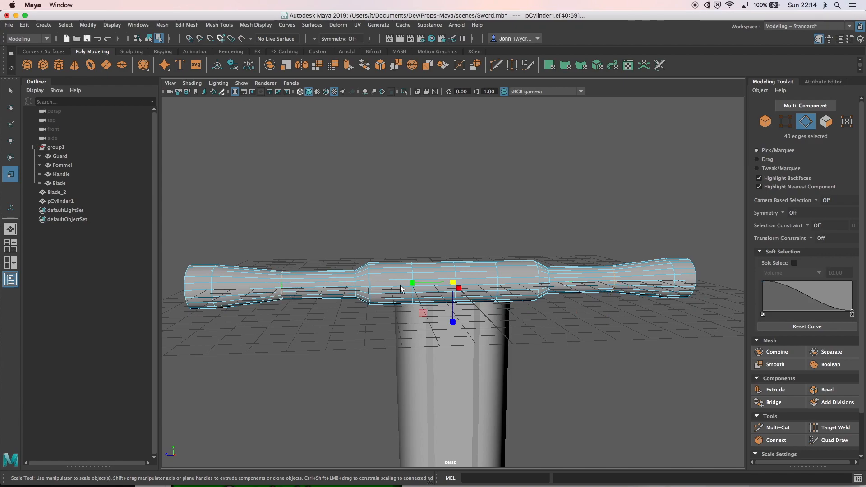
left_click_drag(417, 285, 401, 286)
left_click_drag(401, 286, 398, 286)
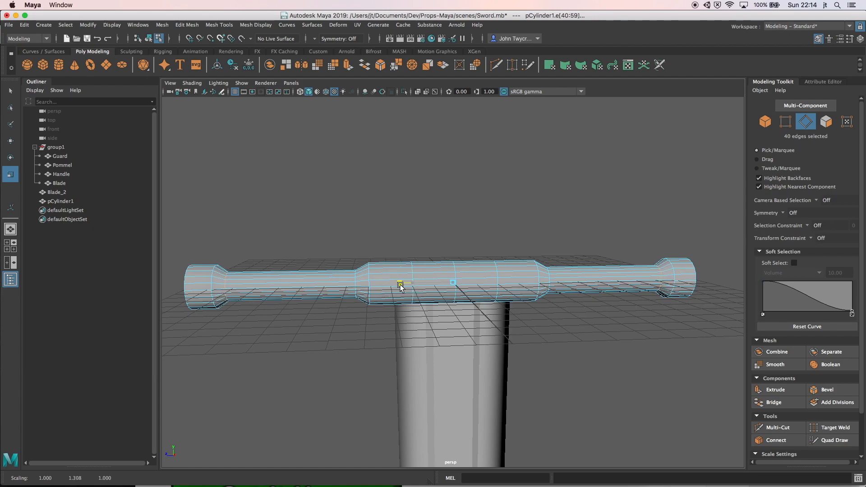
- Shrink the neck loops beside the end knobs further, scaling them along Z to about 0.62 and narrowing them along X
left_click_drag(453, 283, 386, 340)
left_click_drag(413, 283, 396, 287)
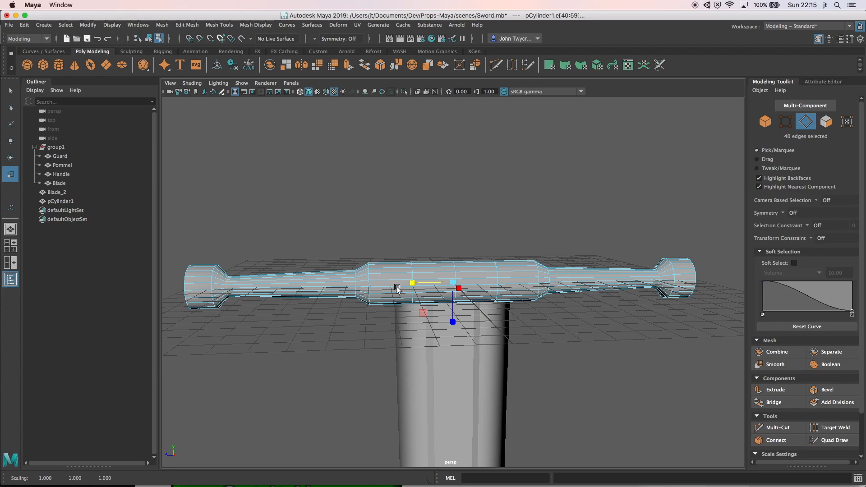
left_click_drag(453, 321, 454, 307)
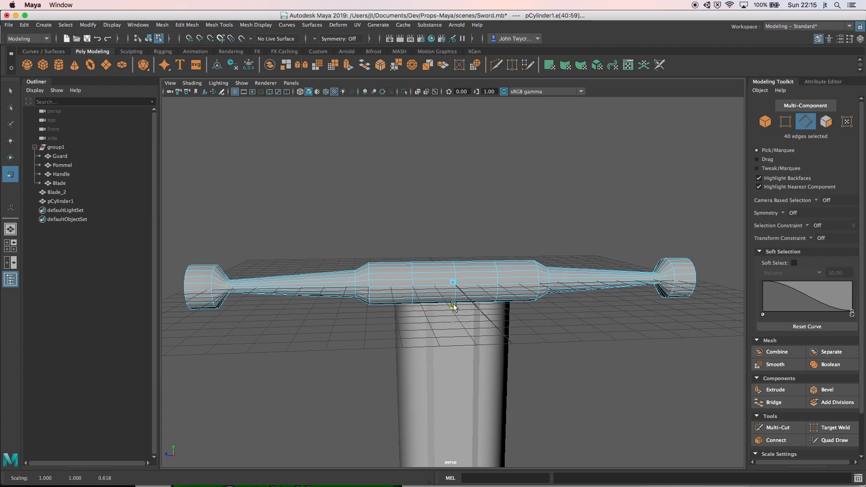
left_click_drag(460, 291, 446, 290)
left_click_drag(456, 239, 455, 276)
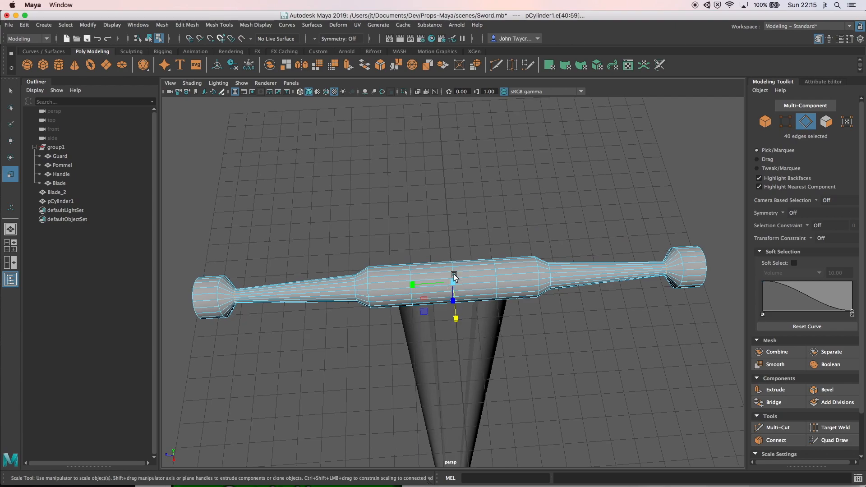
left_click_drag(456, 319, 455, 310, "alt")
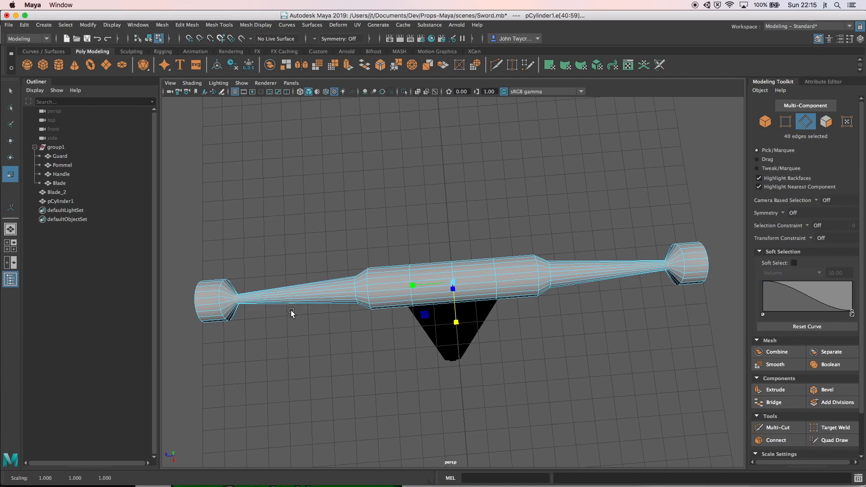
- Select the edge loops at both ends of the guard's thick central section and shrink them to shorten the thick part
double_click(368, 298)
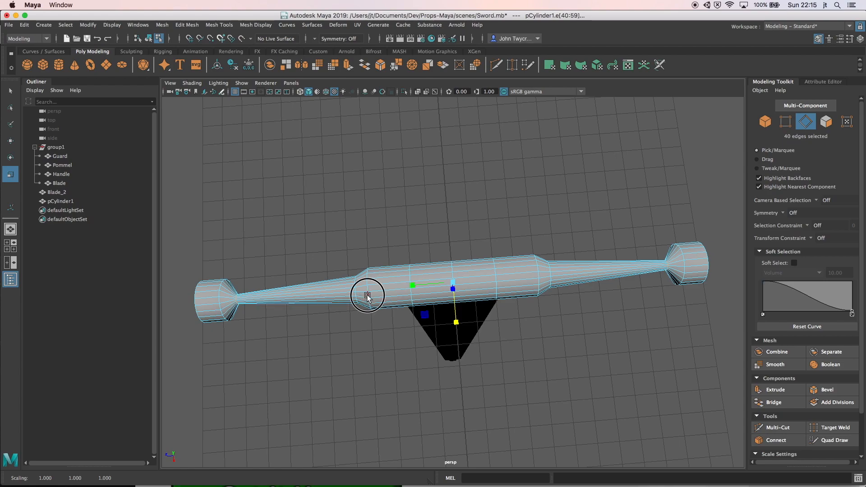
double_click(540, 284, "shift")
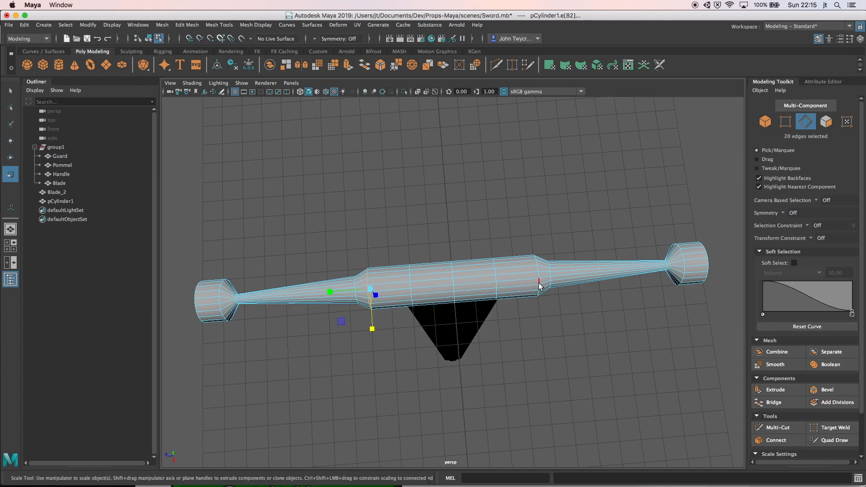
mouse_move(469, 311)
left_mouse_down("alt")
mouse_move(466, 272)
mouse_move(478, 275)
mouse_move(453, 283)
mouse_move(428, 309)
mouse_move(432, 298)
mouse_move(501, 299)
mouse_move(456, 303)
left_mouse_up("alt")
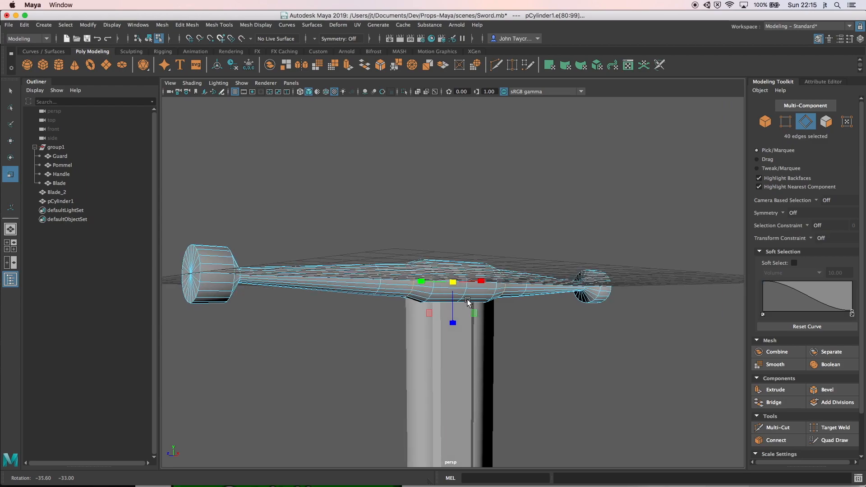
- Select the outer rim loops of both end knobs and scale them inward along the guard's length so the caps taper to points
left_click(289, 318)
double_click(202, 280)
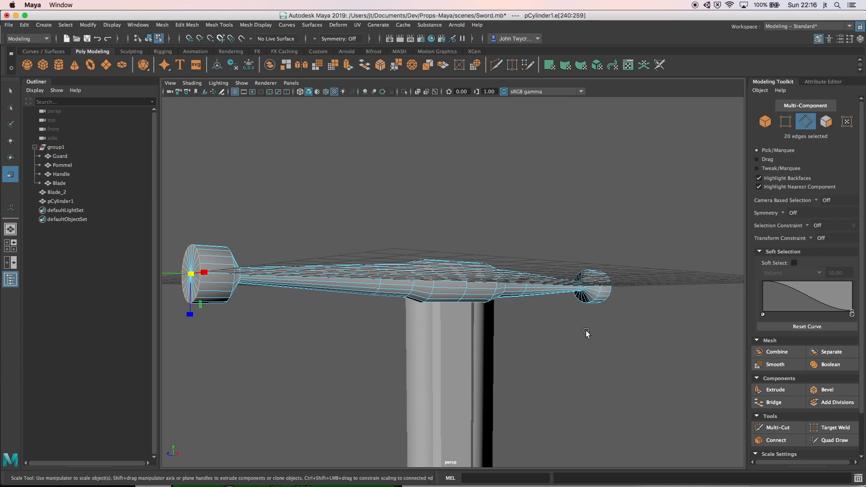
left_click_drag(580, 333, 500, 243, "alt")
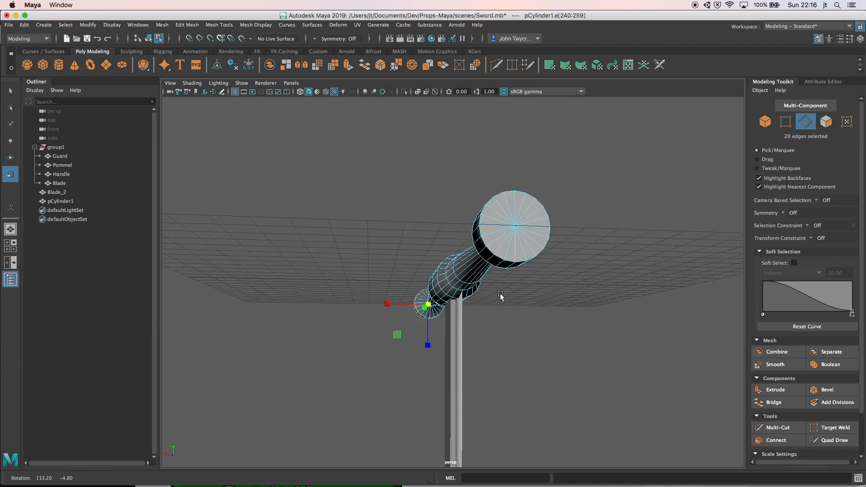
double_click(500, 261)
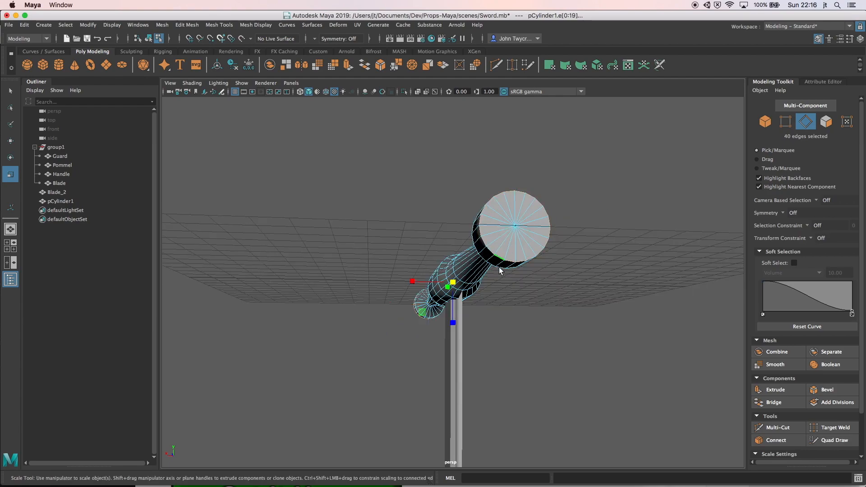
left_click_drag(506, 271, 548, 274, "alt")
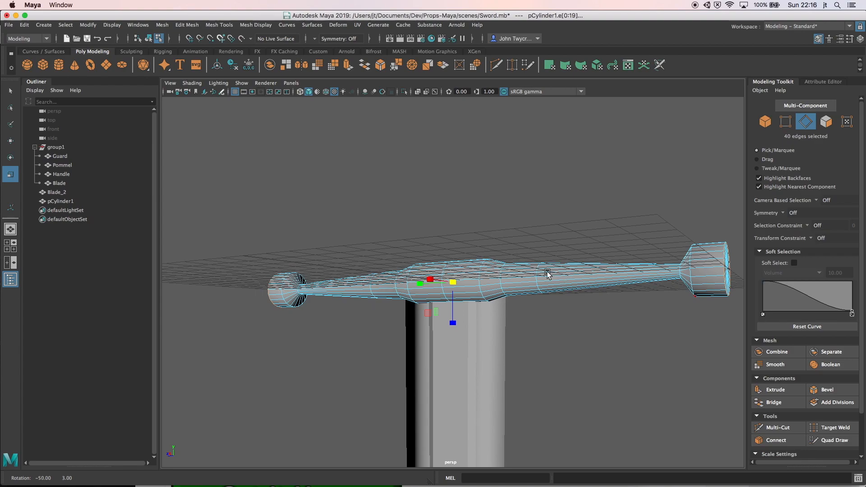
left_click_drag(599, 304, 585, 316, "alt")
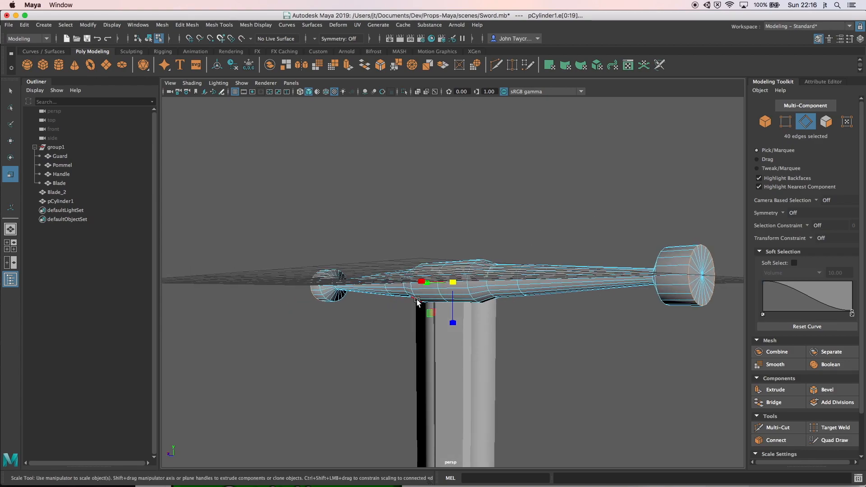
left_click_drag(441, 301, 420, 287, "alt")
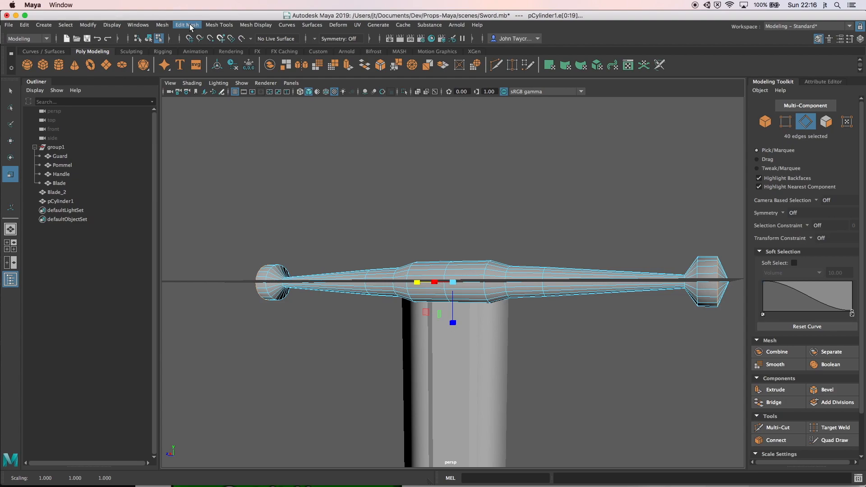
- Bevel the selected rim edge loops on both of the guard's end knobs with a depth of 0.5
left_click(163, 25)
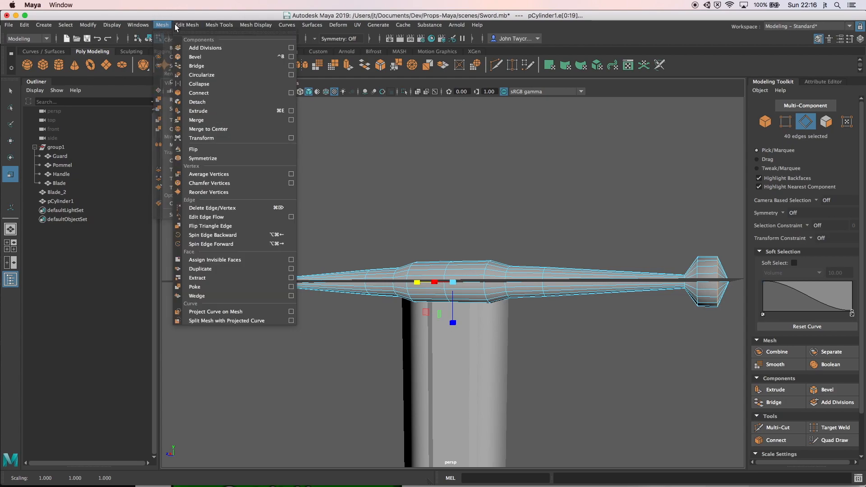
mouse_move(177, 26)
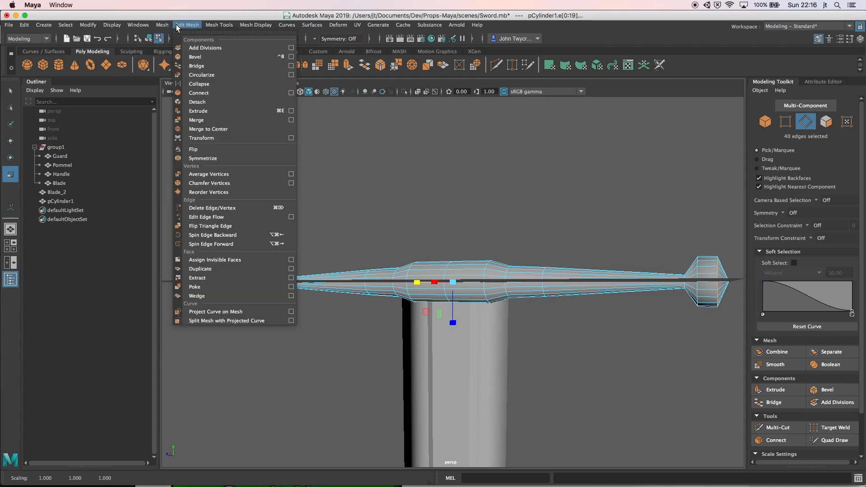
left_click(194, 57)
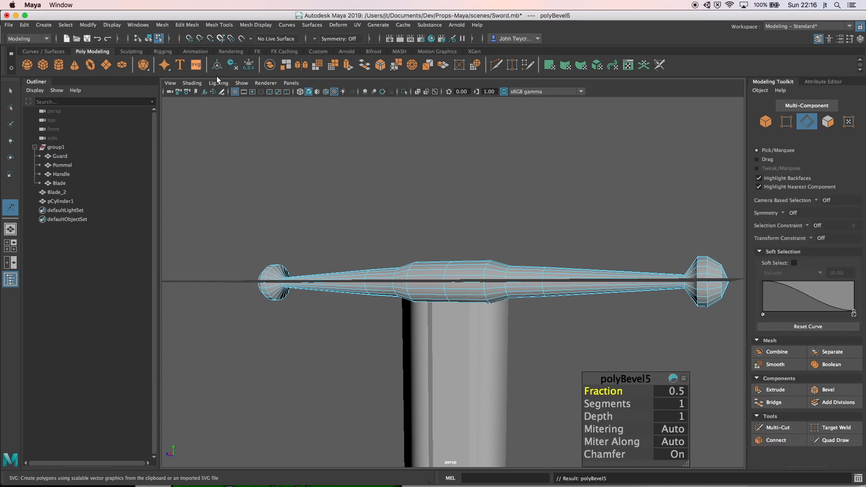
double_click(680, 418)
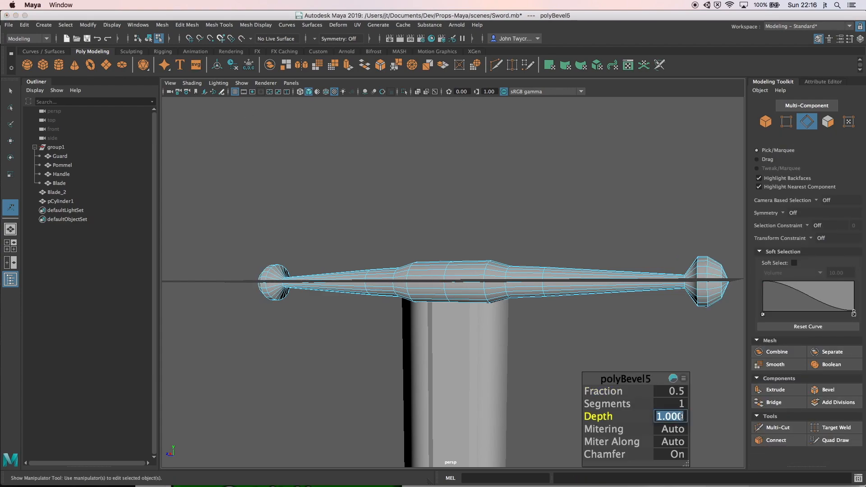
type("0.5")
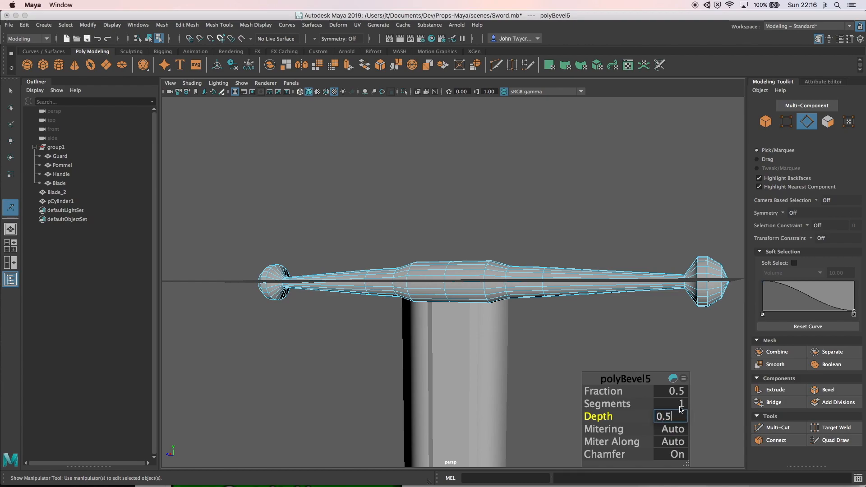
left_click(681, 409)
left_click(682, 405)
double_click(680, 405)
key("Return")
key("1")
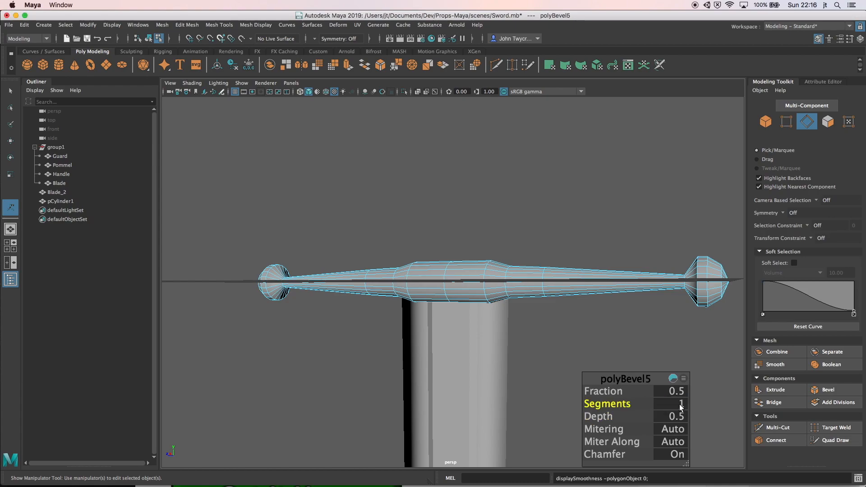
- Restore the deleted knob bevel and set its segments to 4
key("super+z")
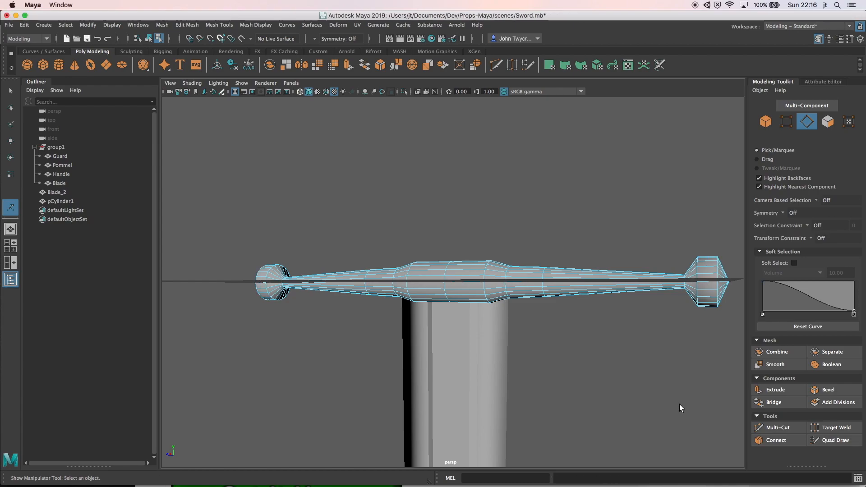
key("4")
key("5")
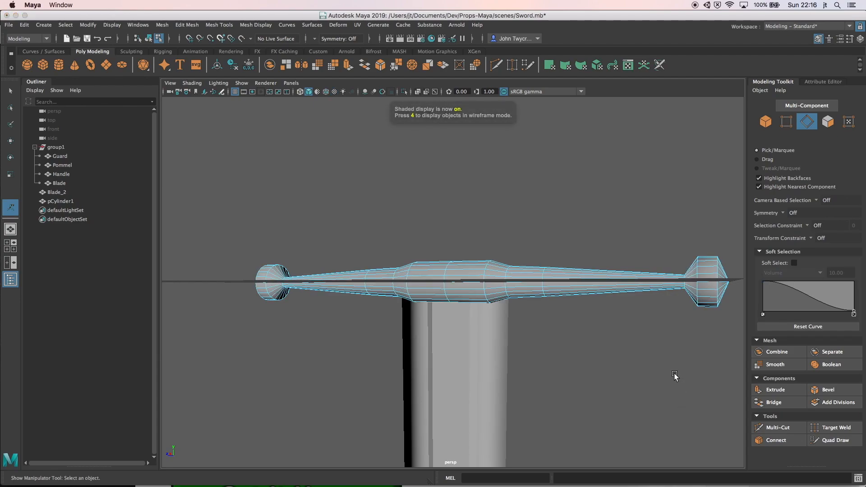
key("super+z")
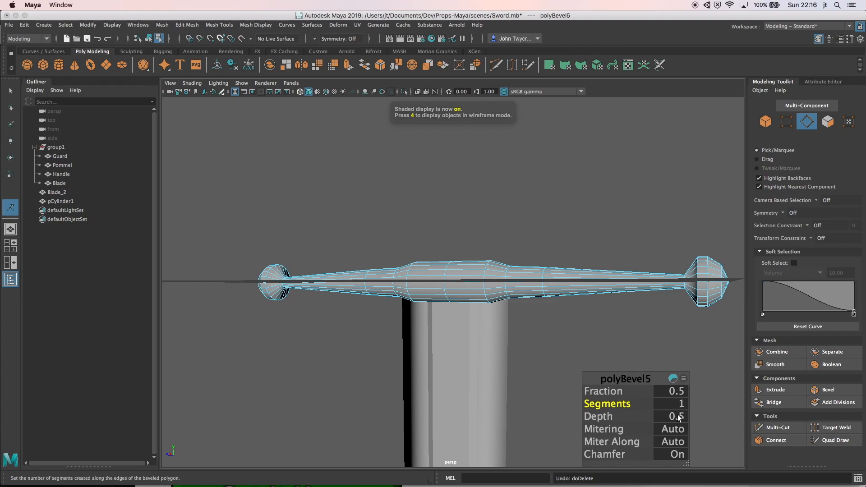
left_click(680, 406)
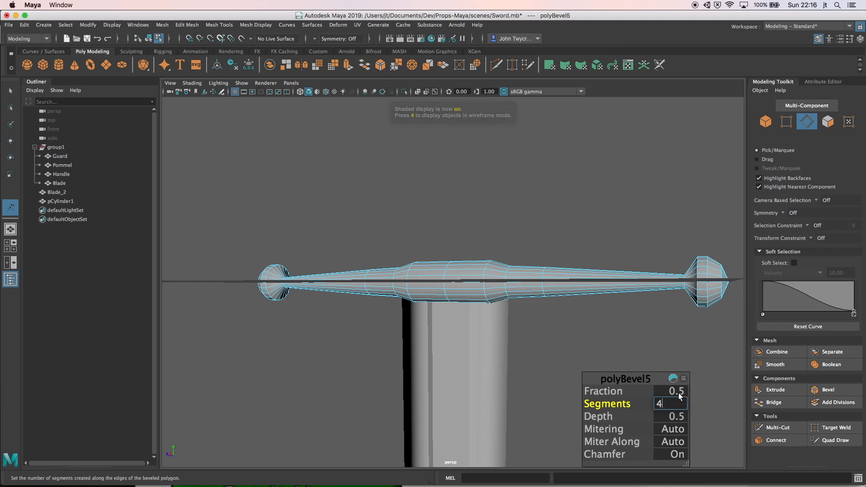
key("Return")
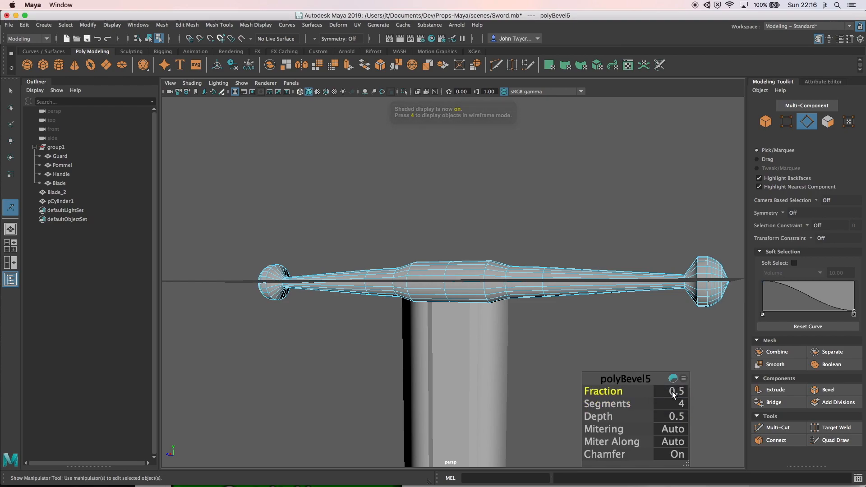
- Check the guard in smooth preview, set the knob bevel's fraction to 0.2, and return to the unsmoothed display
left_click(678, 396)
key("Return")
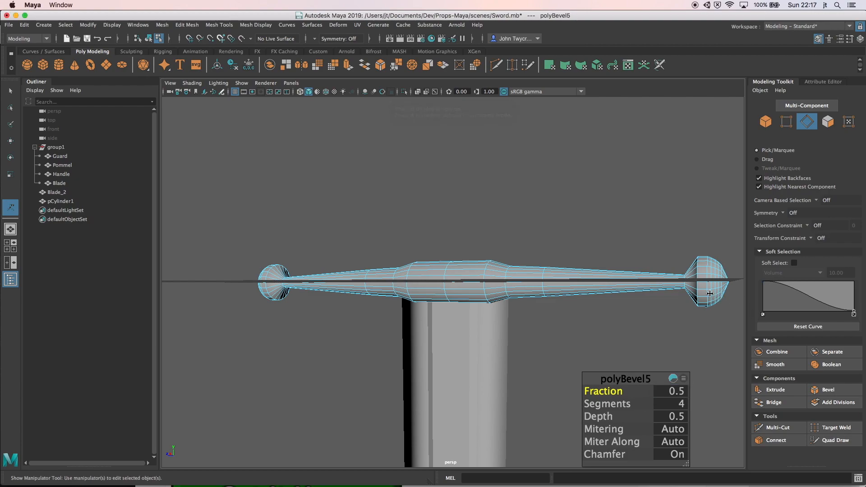
left_click(677, 391)
left_click(680, 393)
key("Return")
left_click(680, 391)
key("2")
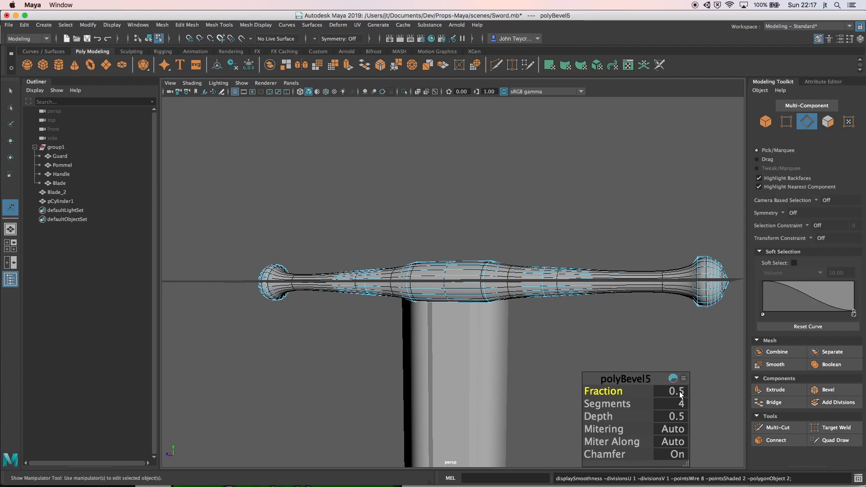
left_click(679, 392)
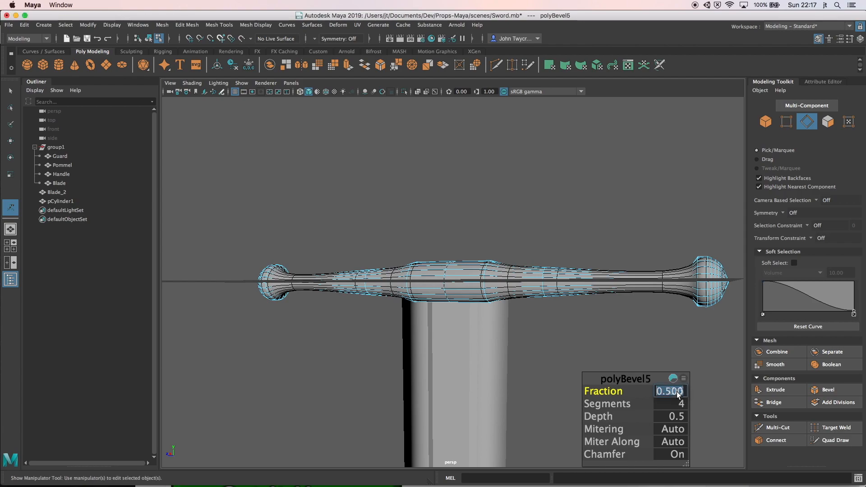
left_click(676, 392)
type("0.2")
key("Return")
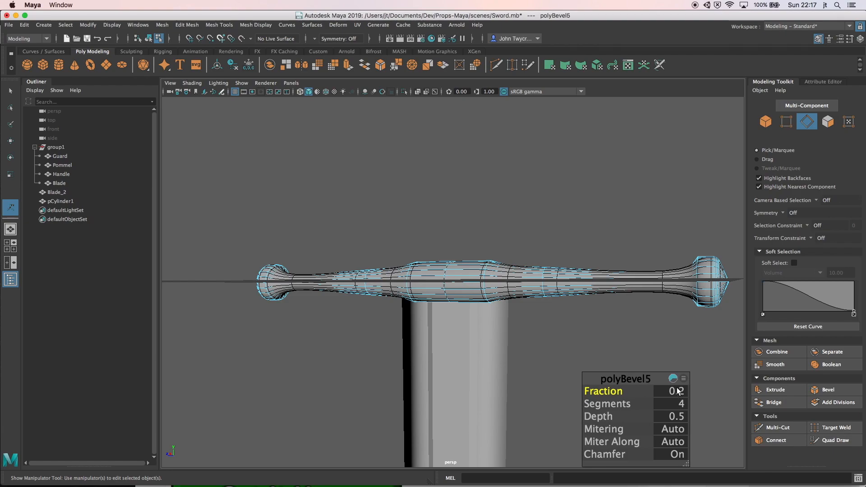
key("1")
left_click(644, 329)
- Add a new polygon cylinder at the guard's centre for the sword's handle
left_click_drag(669, 337, 630, 335, "alt")
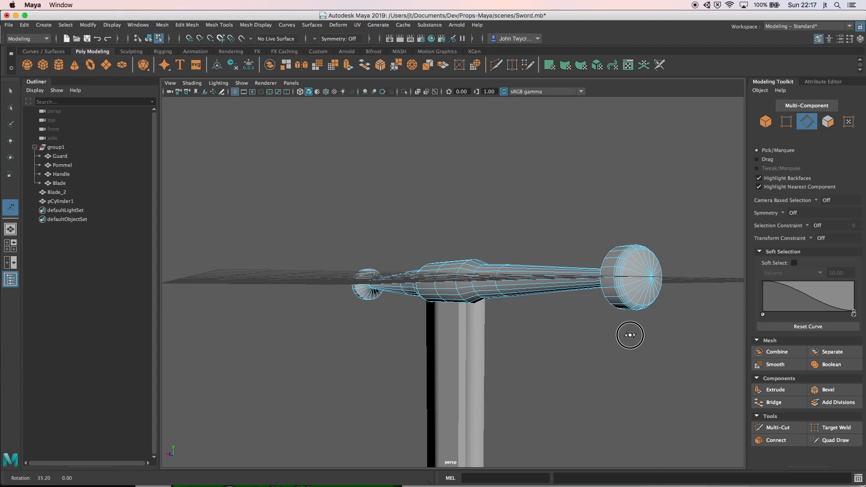
left_click_drag(678, 316, 634, 329, "alt")
scroll(595, 331, "down", 4)
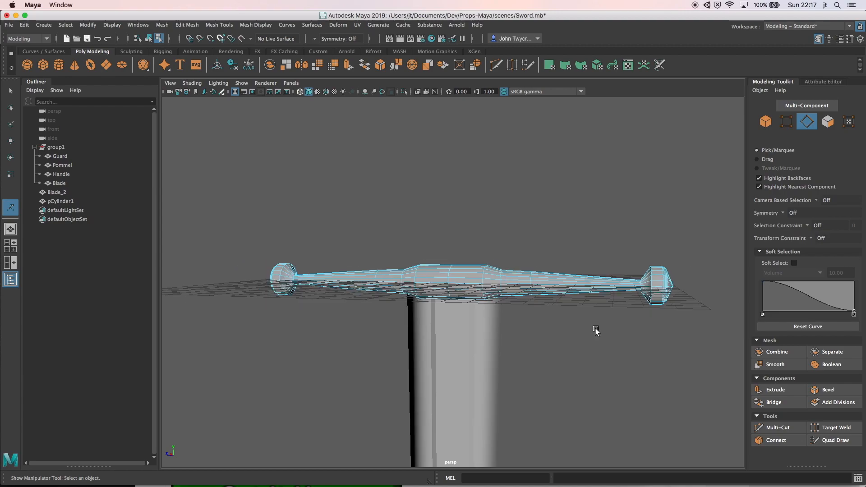
left_click(60, 64)
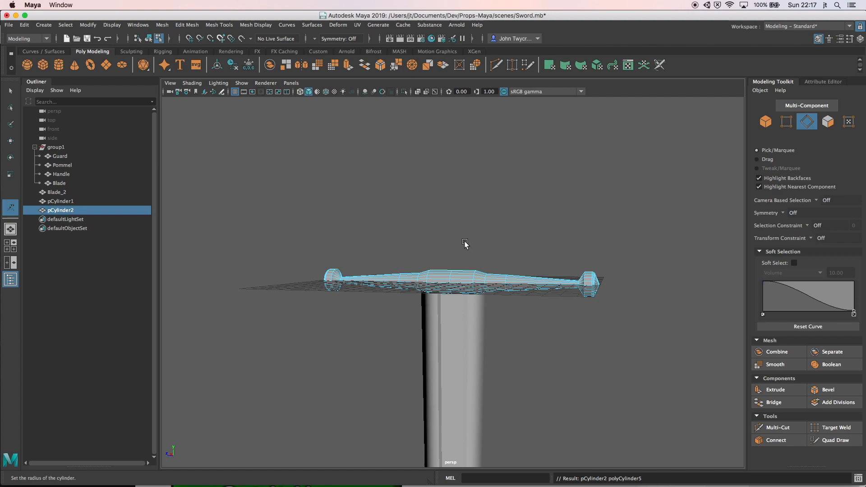
- Rename the shaped guard object pCylinder1 as Guard and the new cylinder as Handle
double_click(62, 201)
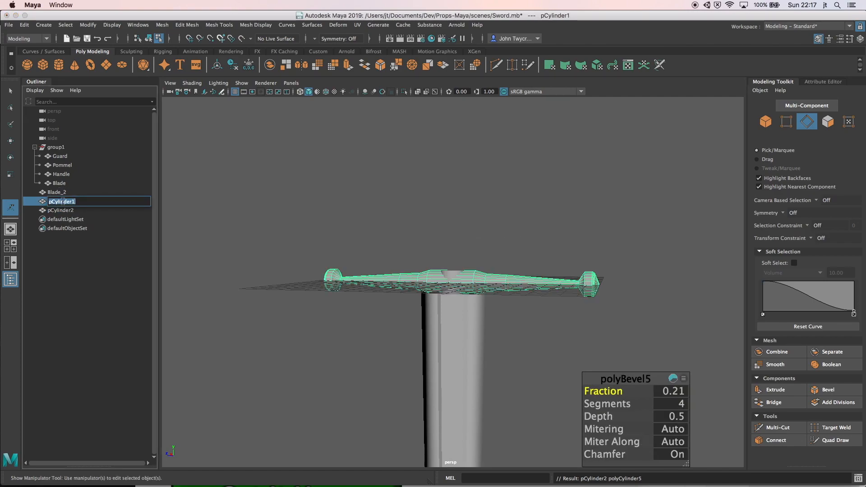
type("Ga")
key("BackSpace")
key("Return")
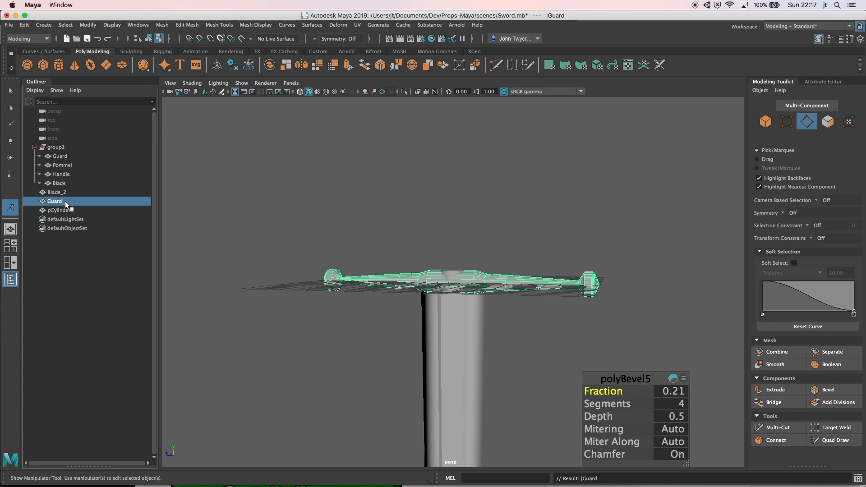
double_click(63, 211)
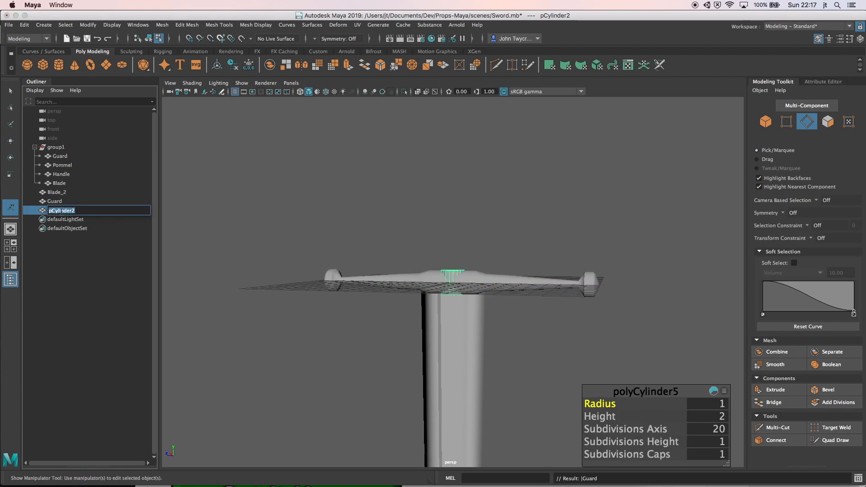
type("Handle")
key("Return")
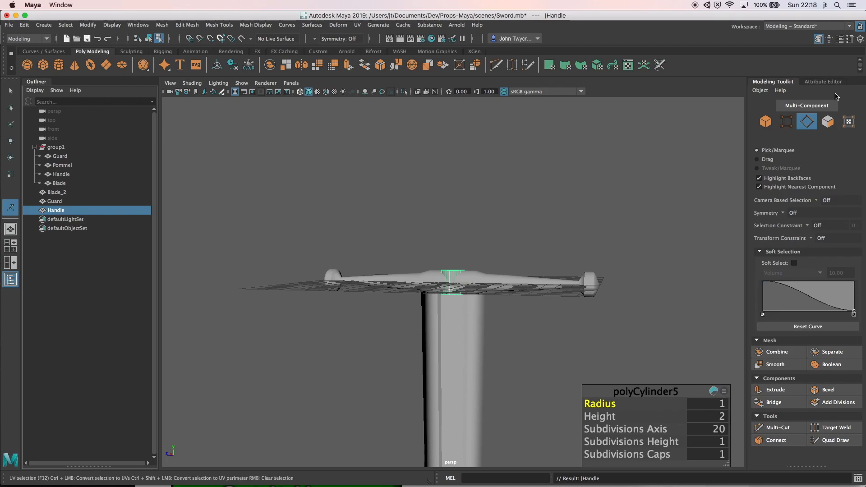
- Increase the handle cylinder's radius to about 1.714 and its height to about 19.894
left_click(822, 82)
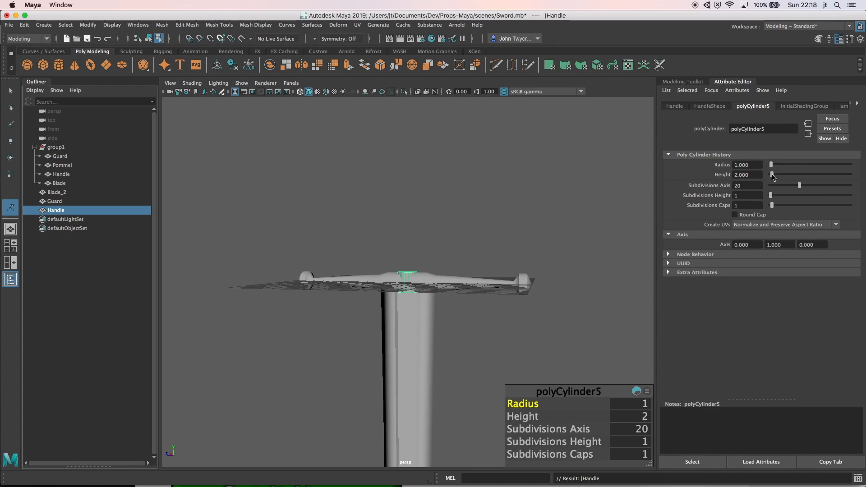
mouse_move(772, 176)
left_mouse_down()
mouse_move(787, 176)
mouse_move(774, 168)
left_mouse_up()
left_click_drag(773, 167, 734, 175)
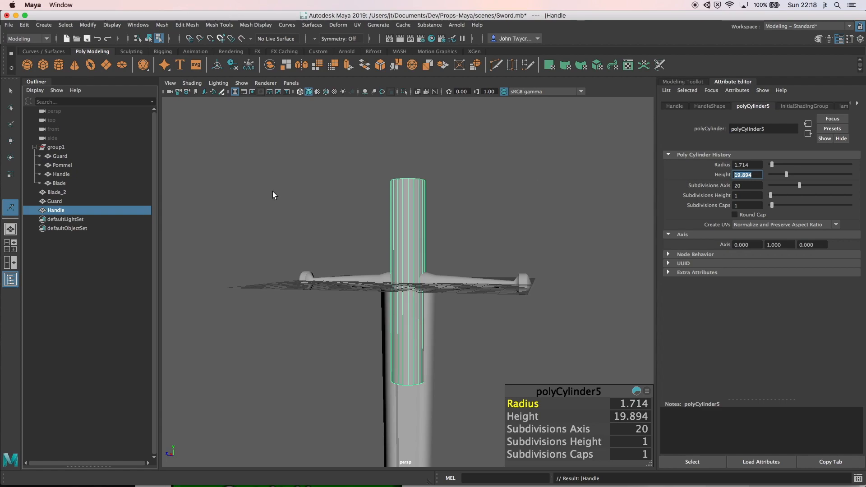
- Move the handle cylinder up along Y by about 10.4 so that it stands on the guard
left_click(11, 144)
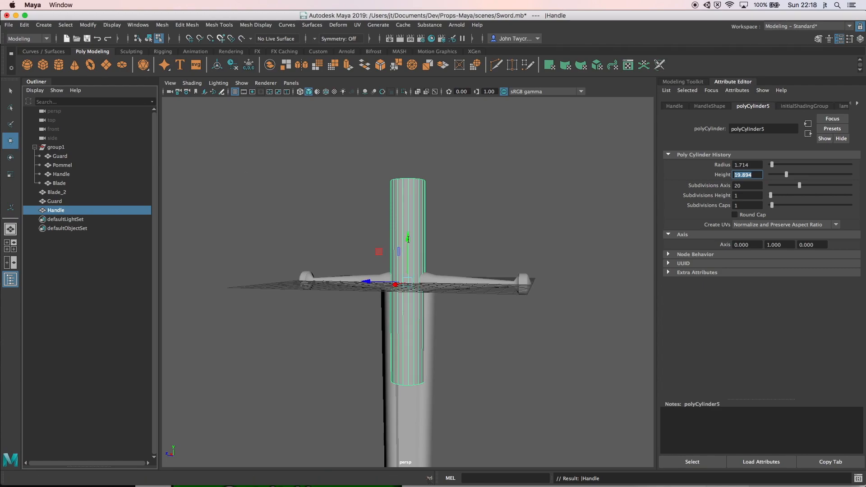
left_click_drag(408, 239, 412, 134)
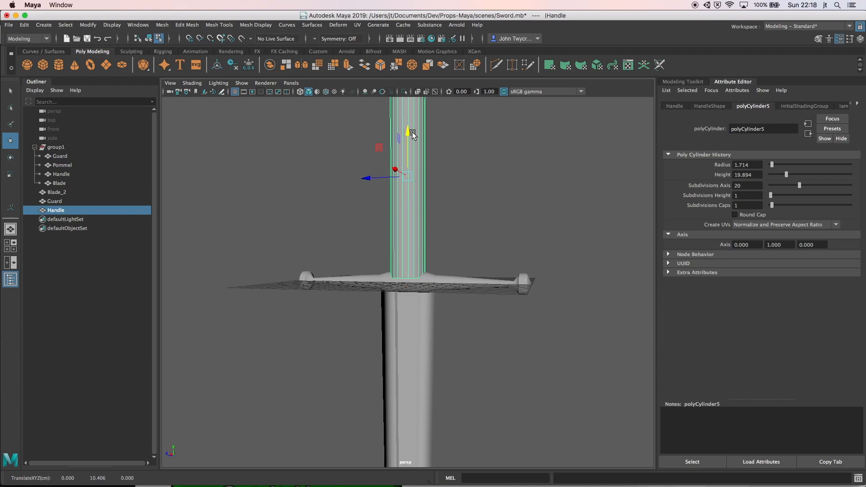
left_click(454, 170)
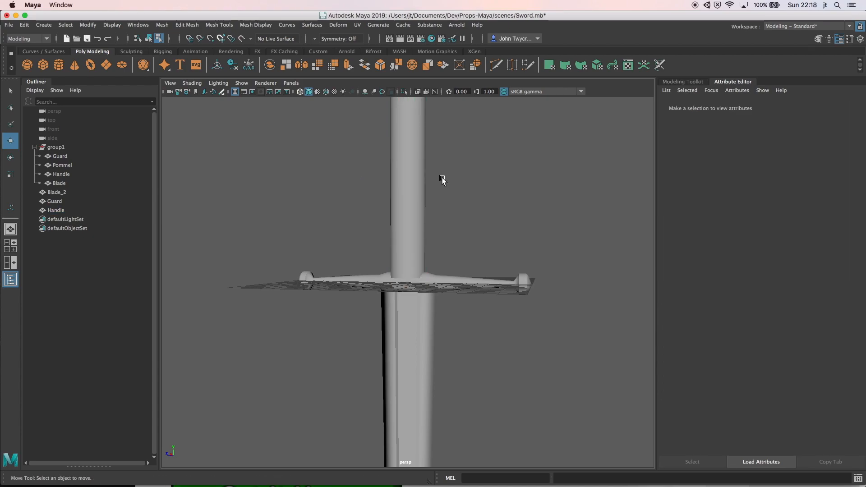
- Frame the handle, switch back to object selection, and set the handle cylinder's height subdivisions to 9
left_click_drag(456, 190, 384, 280)
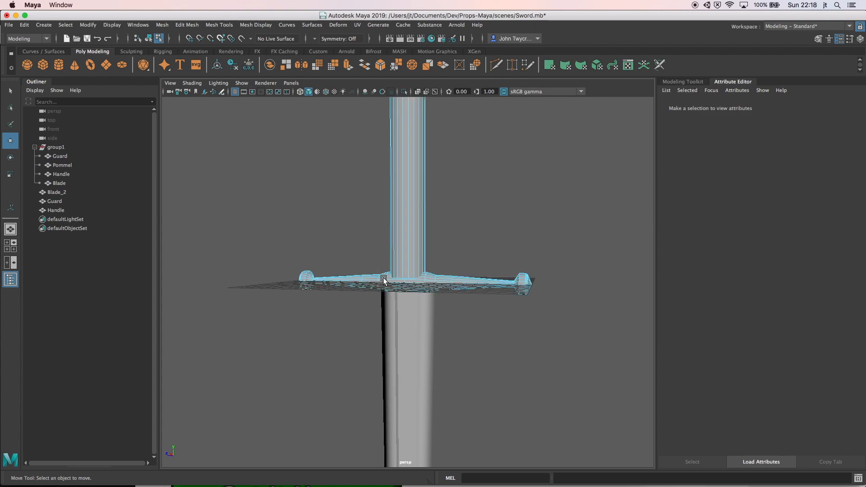
key("a")
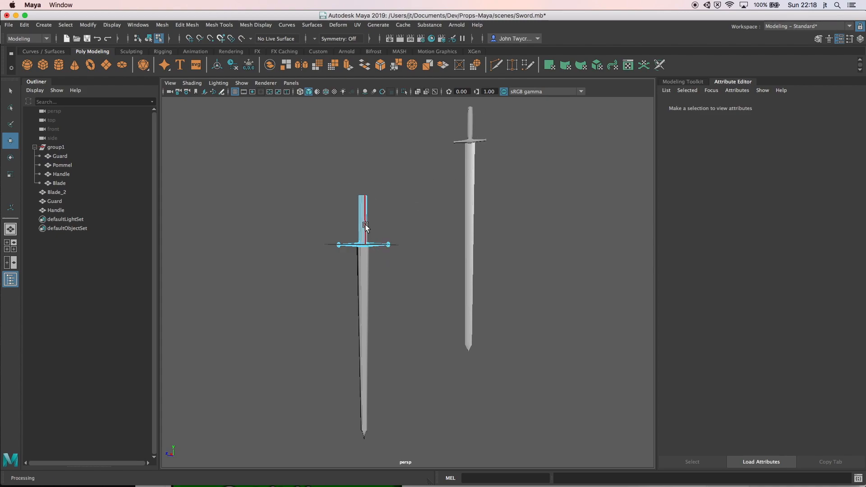
left_click_drag(380, 218, 357, 221)
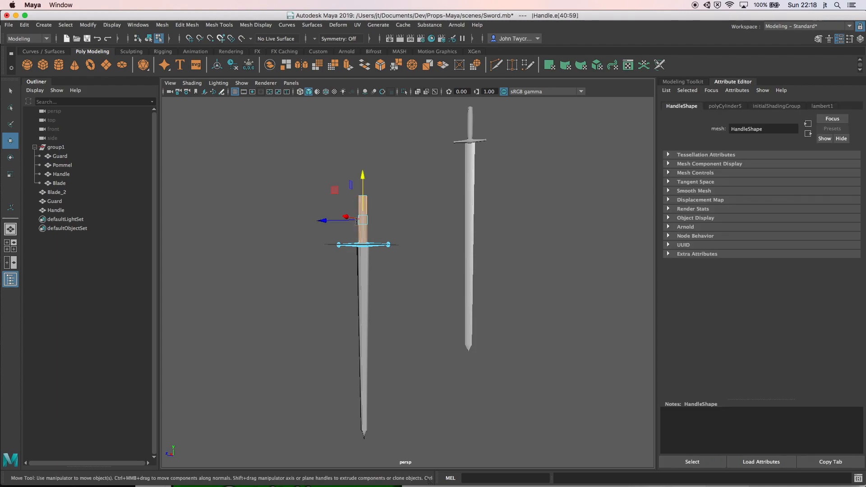
key("f")
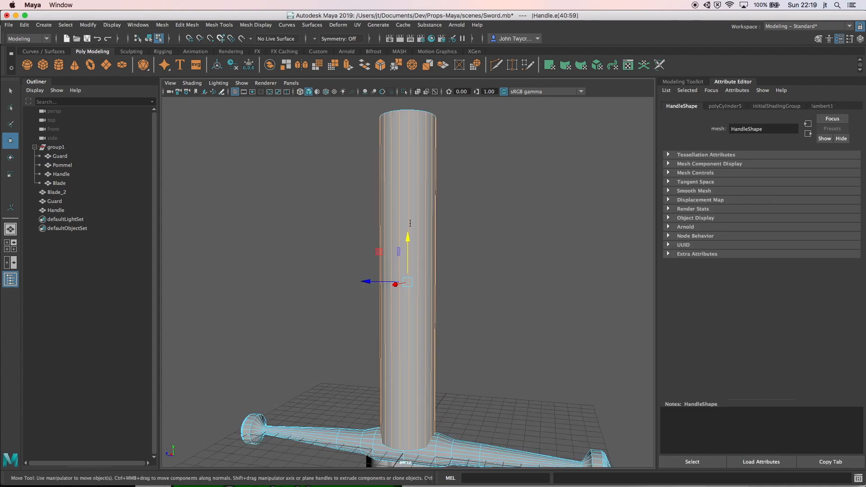
left_click(690, 82)
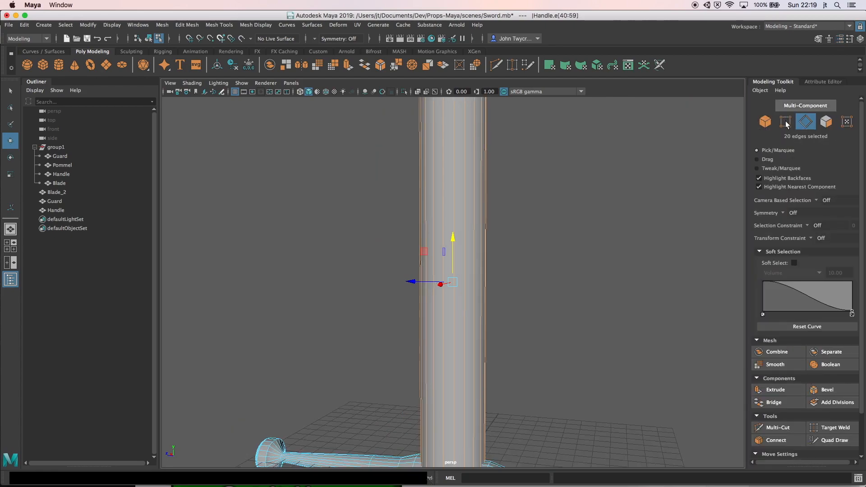
left_click(769, 123)
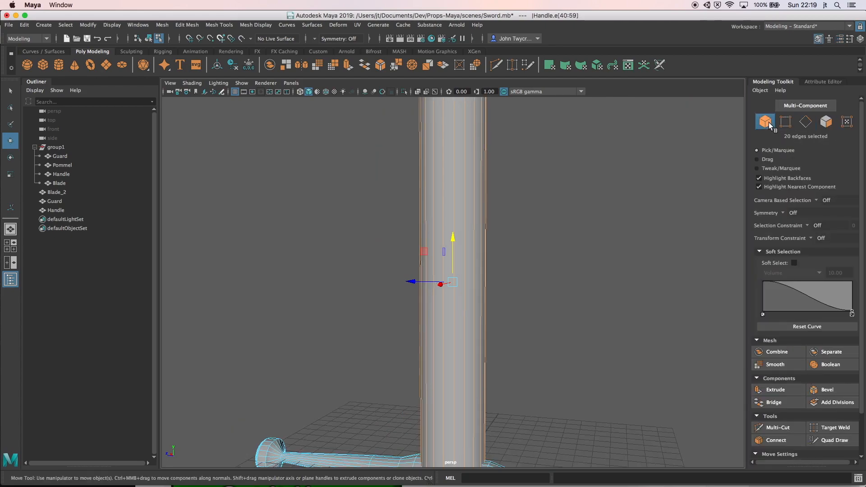
left_click(813, 82)
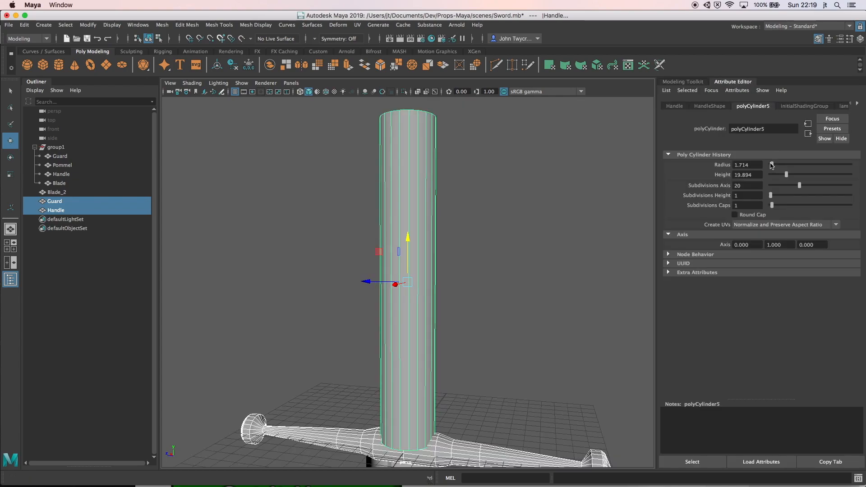
left_click_drag(772, 199, 785, 198)
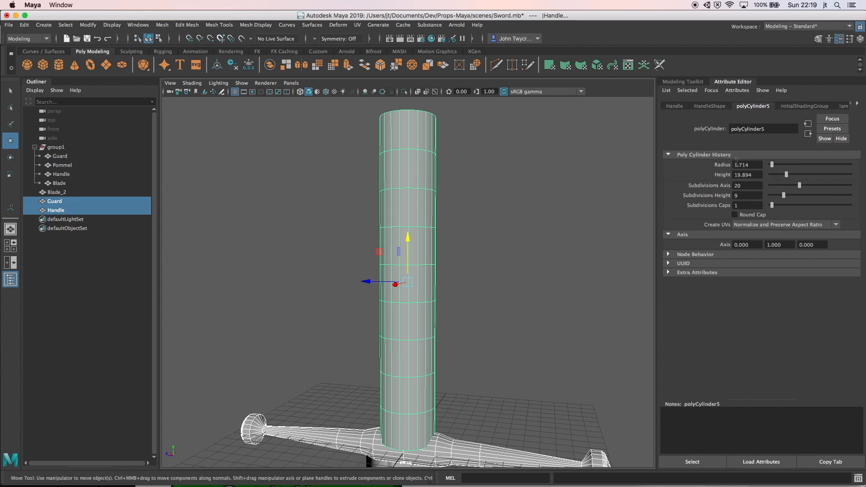
- Turn on soft selection in the Modeling Toolkit and switch the guard and handle to edge selection
left_click(680, 82)
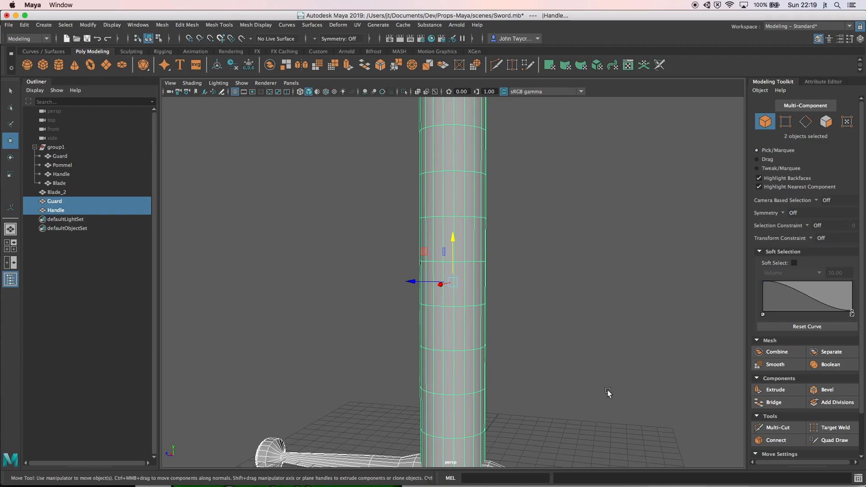
left_click(794, 262)
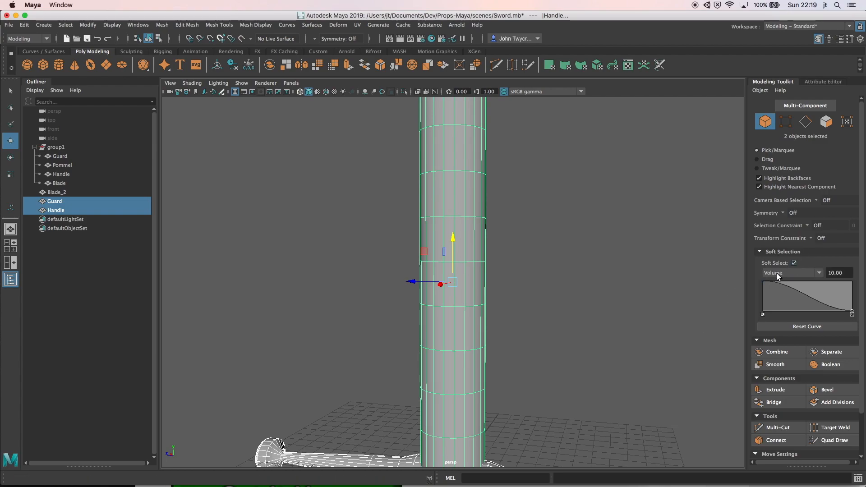
scroll(671, 299, "up", 2)
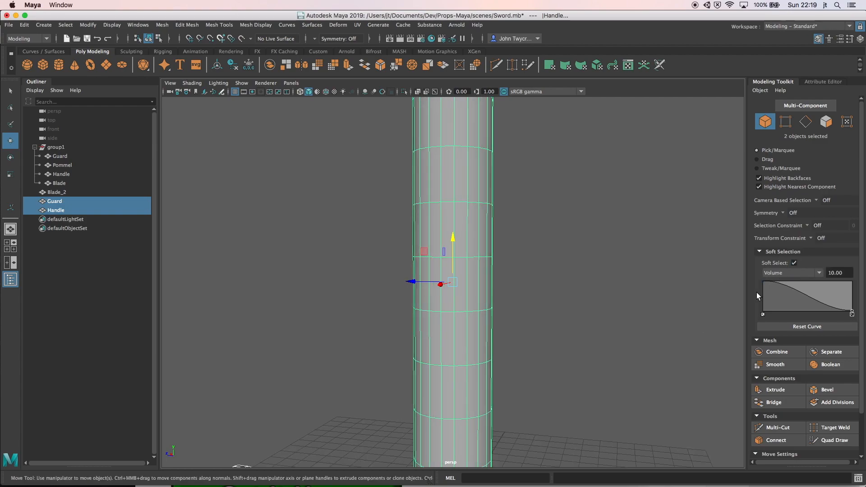
scroll(757, 292, "down", 2)
left_click(784, 298)
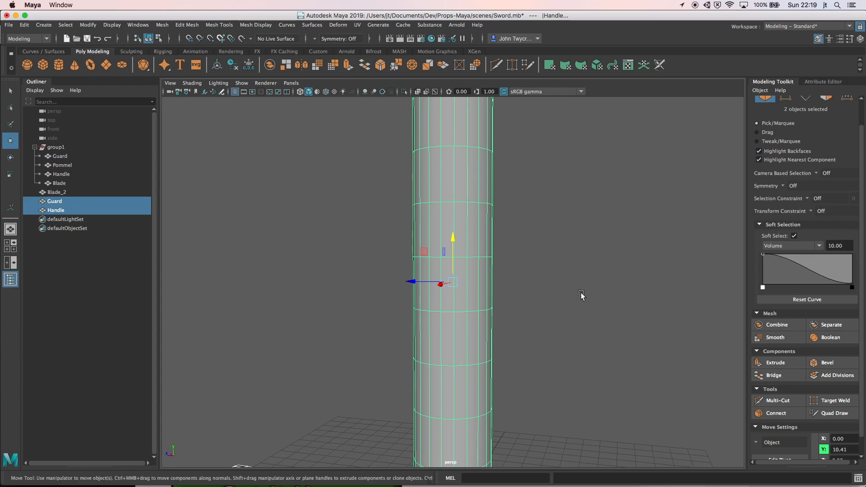
scroll(582, 296, "down", 5)
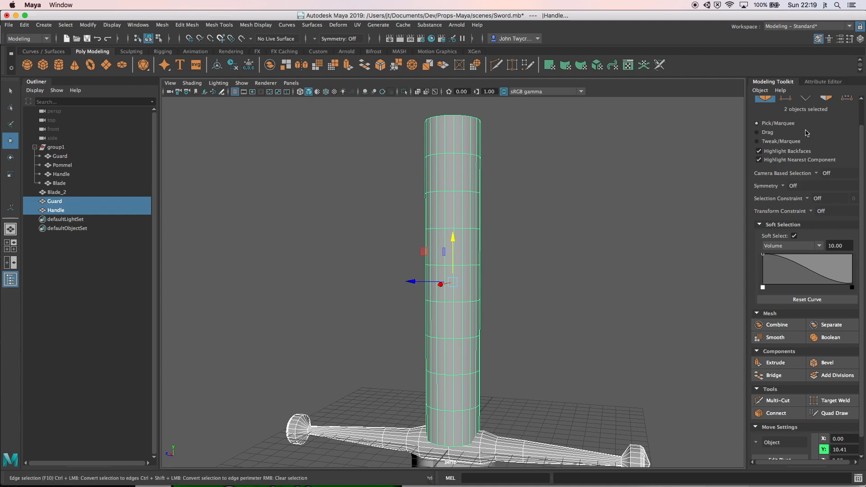
scroll(808, 167, "down", 2)
scroll(810, 164, "up", 5)
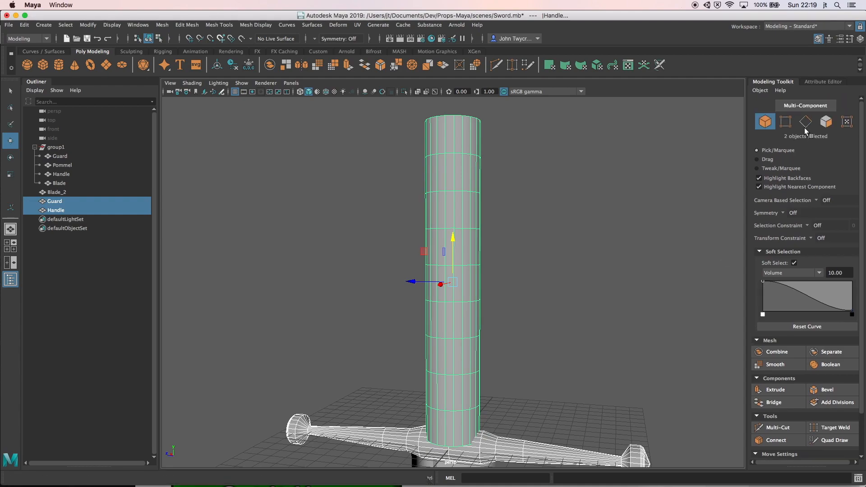
left_click(806, 121)
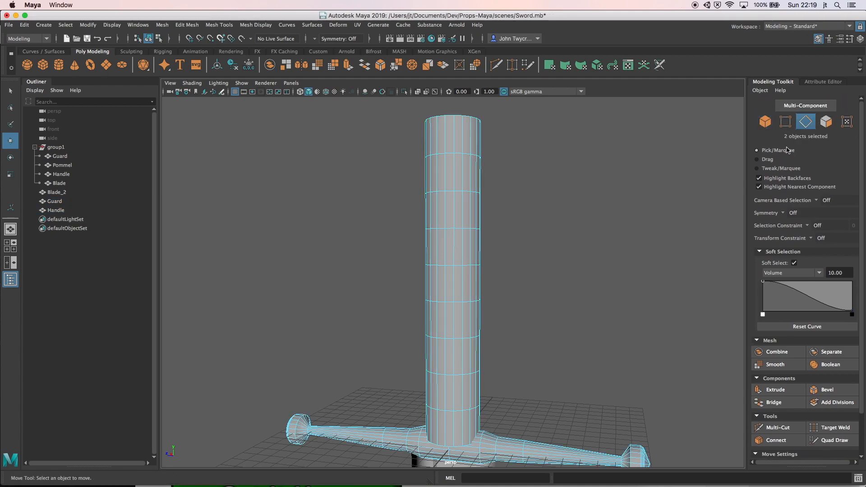
- Try selecting the handle's two end edge loops with soft selection on and off, then soft-select the loop nearest the guard
double_click(440, 446)
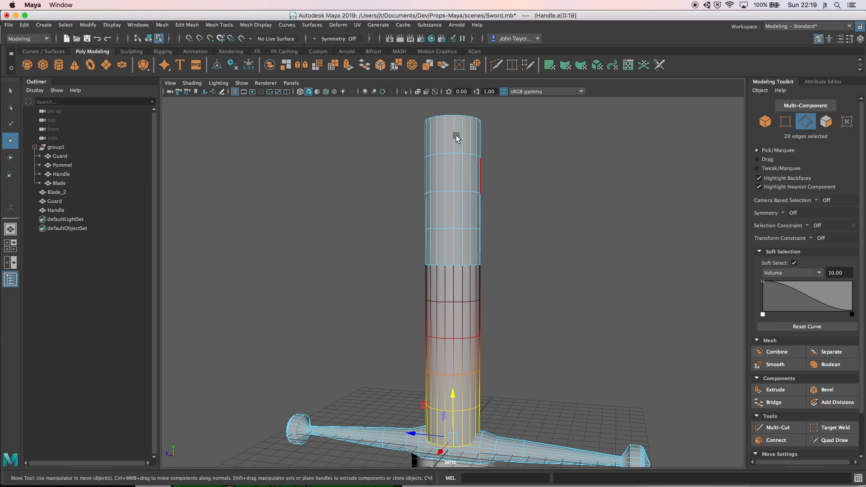
double_click(448, 116)
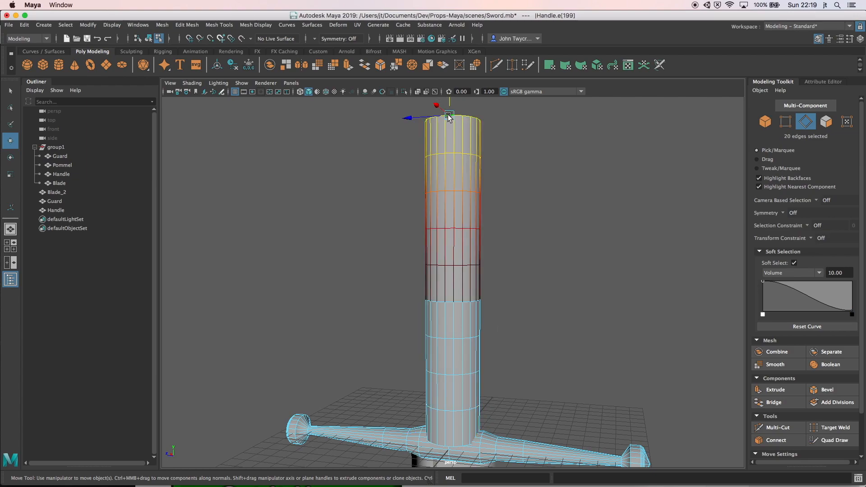
key("b")
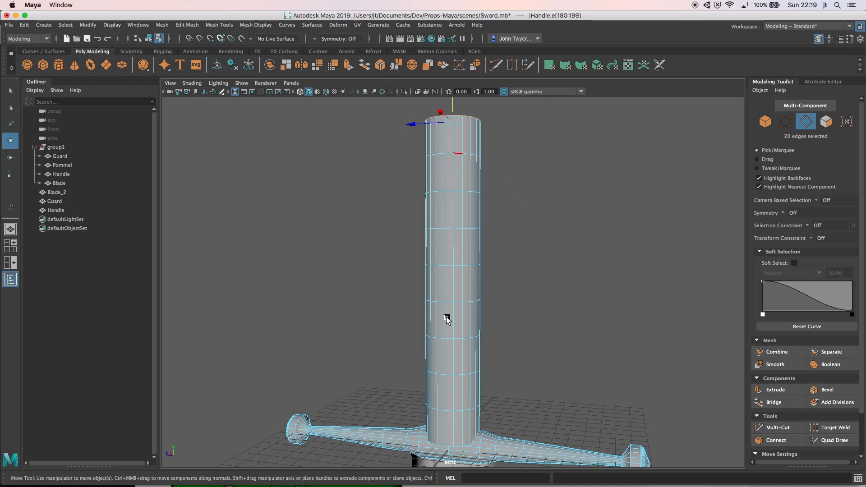
double_click(443, 448)
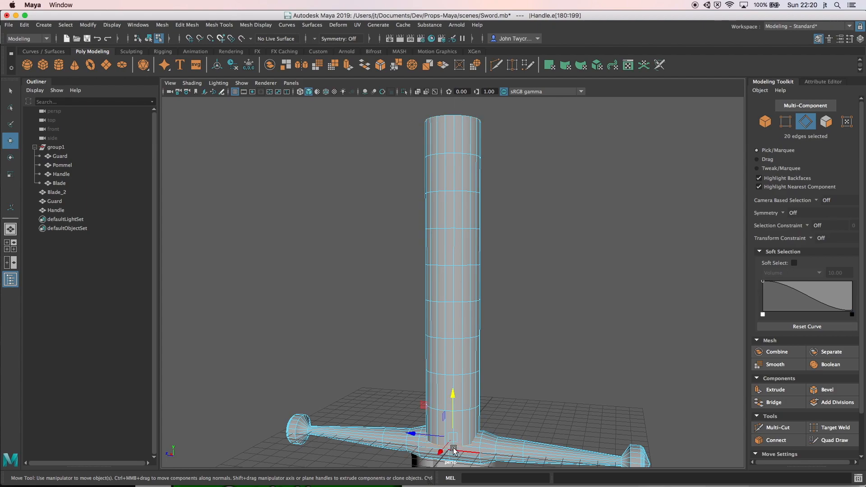
left_click(794, 264)
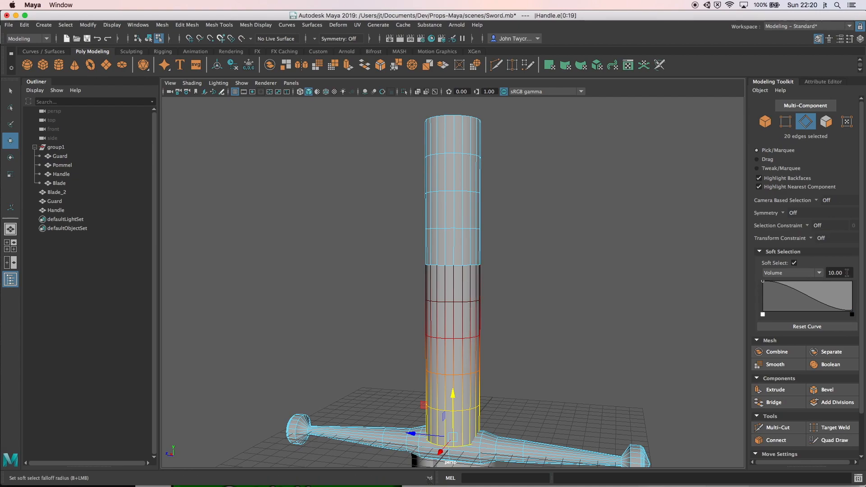
- Set the soft selection falloff radius to 8 and scale the selected loop down to taper the handle towards the guard
left_click_drag(847, 272, 827, 272)
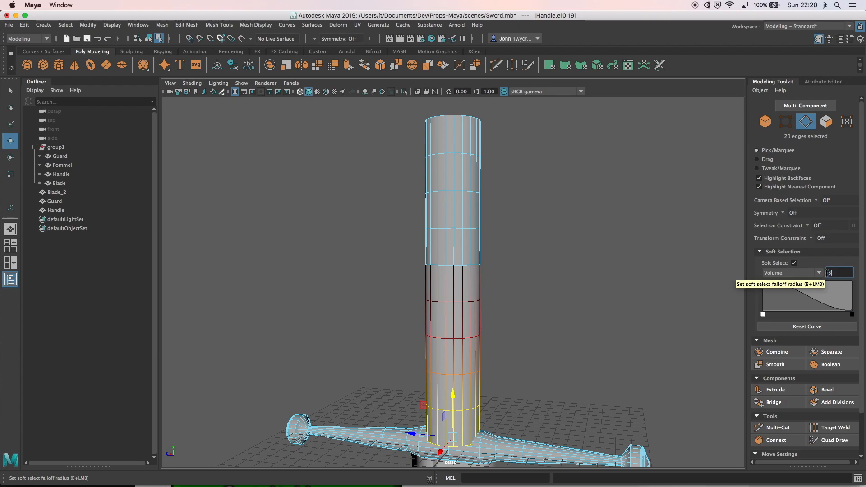
key("Return")
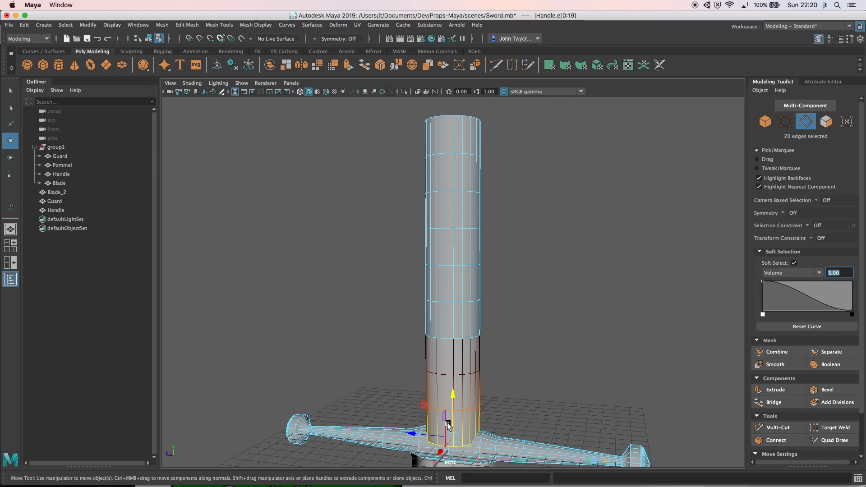
left_click(834, 273)
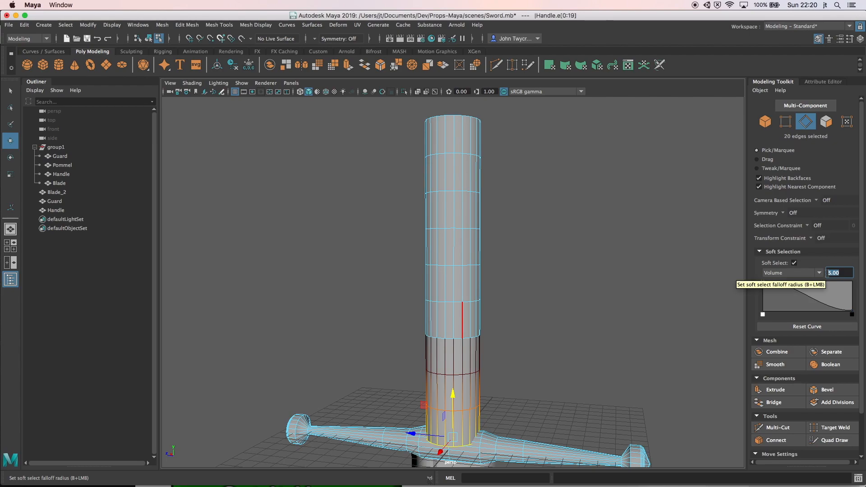
type("8")
key("Return")
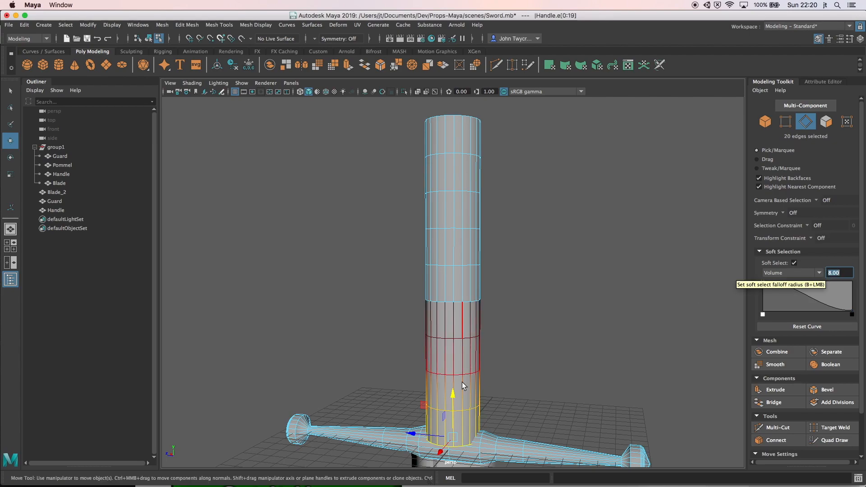
left_click(10, 174)
left_click_drag(453, 437, 442, 442)
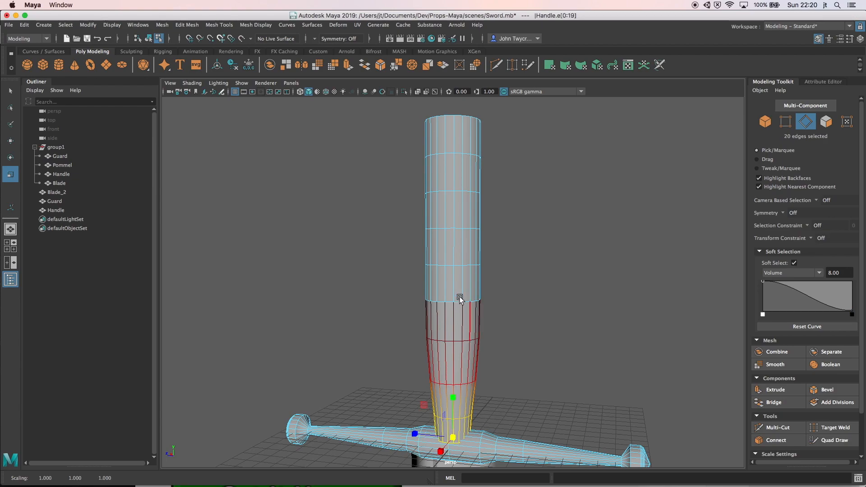
- Select the handle's upper end edge loop, set the soft selection falloff radius to 4, and scale the loop down slightly
double_click(449, 117)
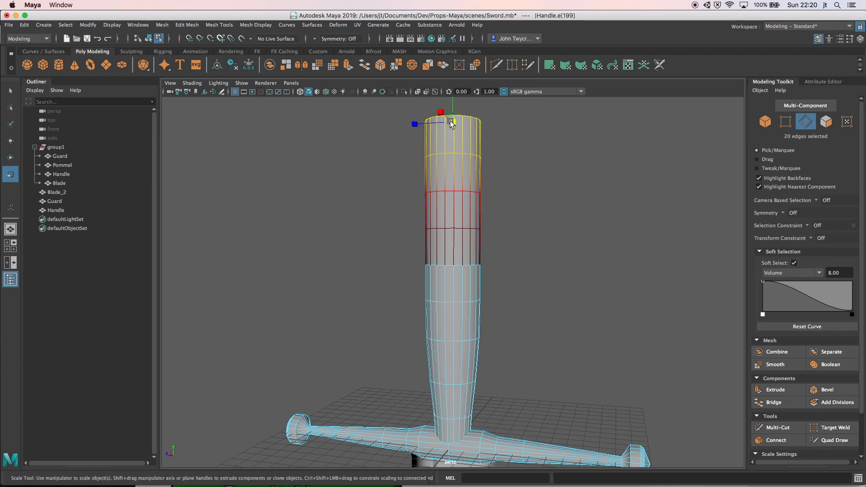
left_click(842, 274)
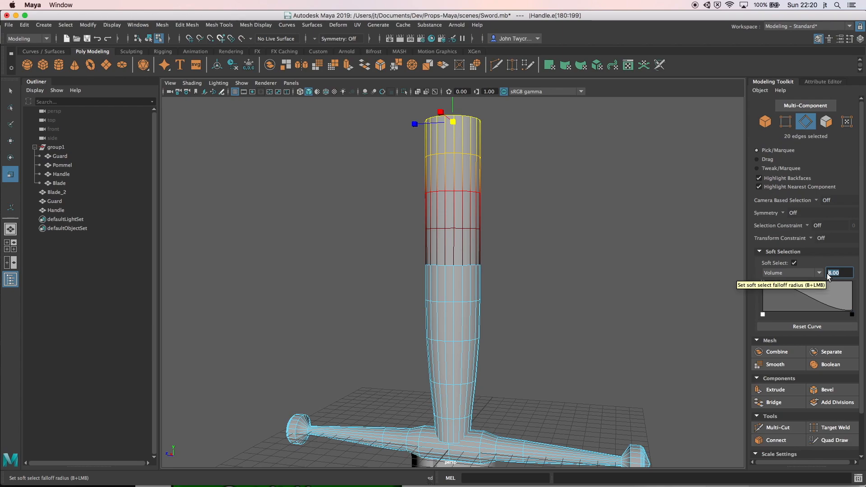
type("4")
key("Return")
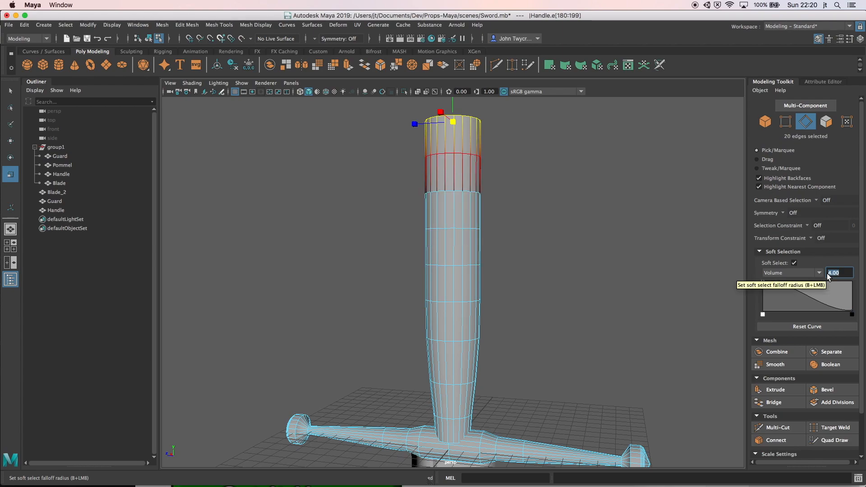
left_click(452, 122)
left_click_drag(453, 122, 450, 123)
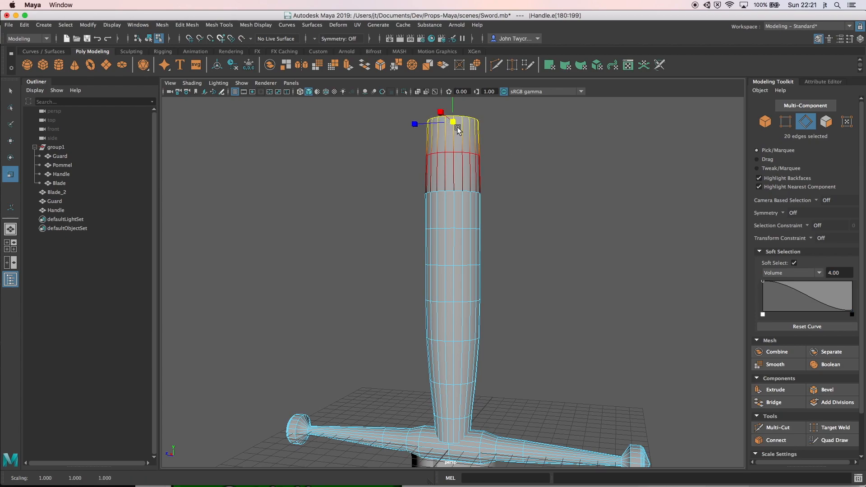
left_click(527, 163)
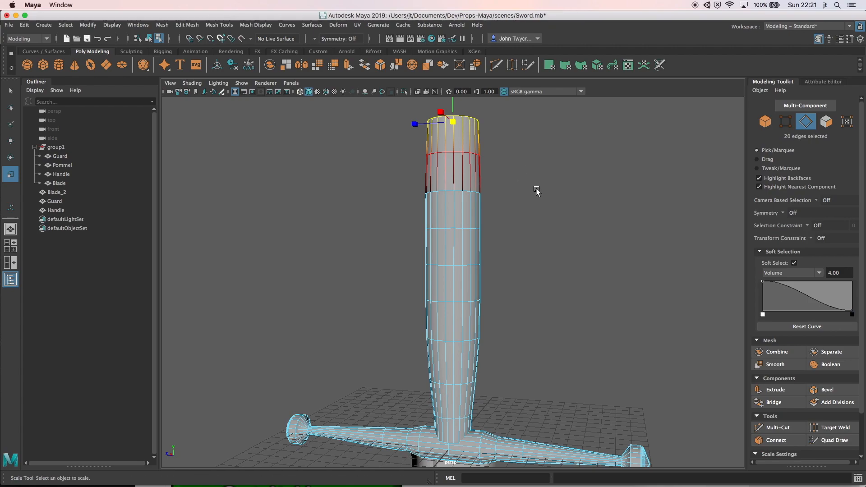
- Create a polygon cylinder, scale it up uniformly by about 1.36, and move it up to the handle's top end
left_click_drag(547, 242, 524, 251, "alt")
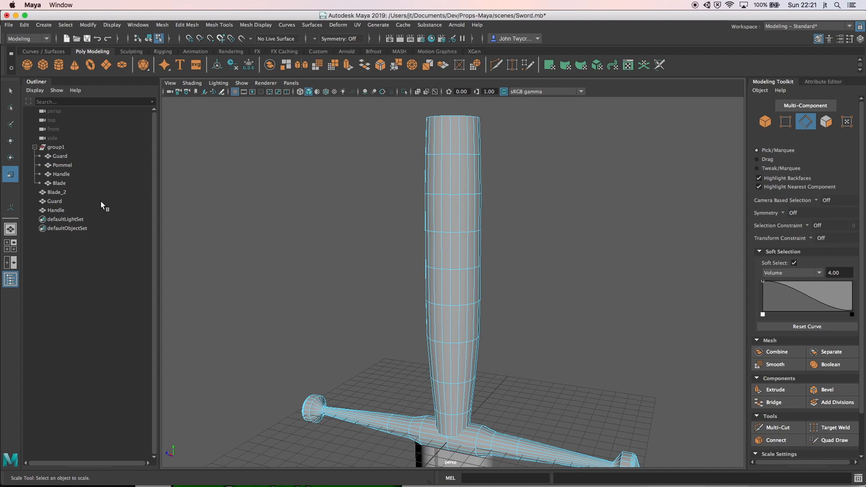
left_click(58, 64)
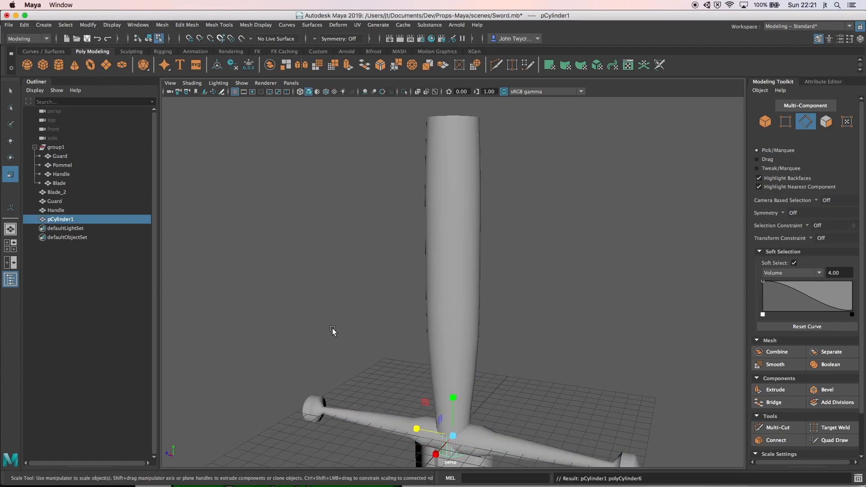
left_click_drag(454, 437, 465, 440)
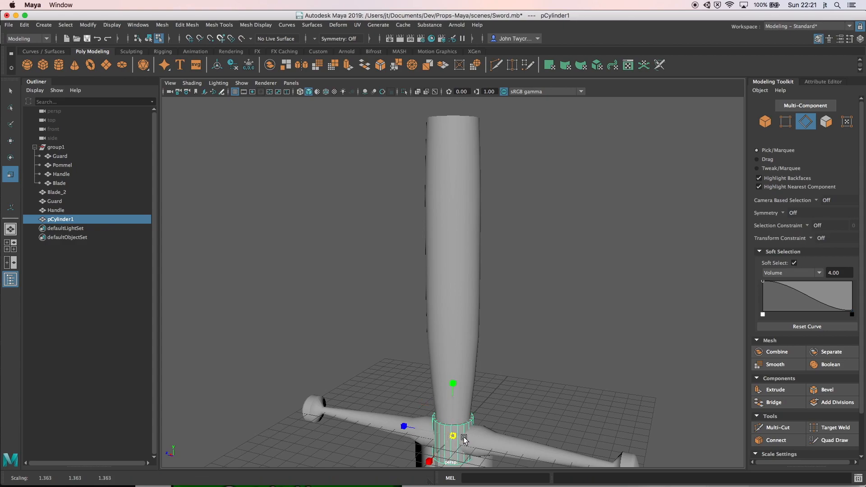
key("w")
left_click_drag(456, 397, 467, 72)
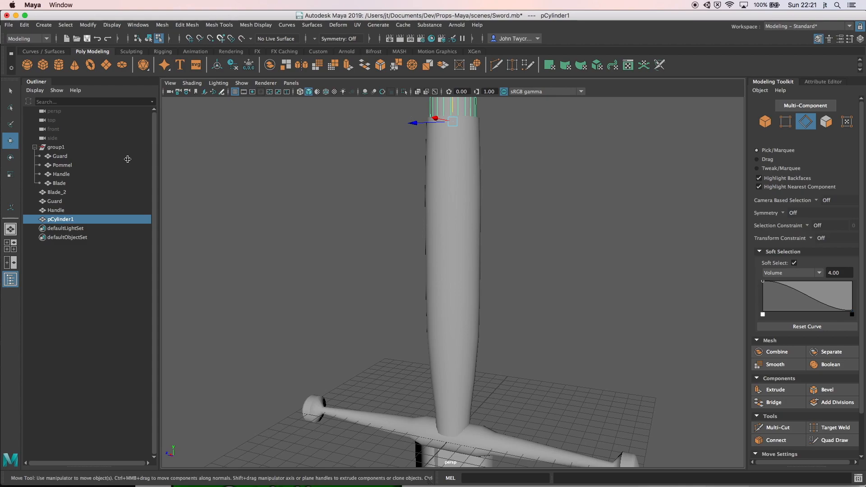
- Scale the new cylinder up uniformly to about 1.57 so that it matches the width of the handle's top
key("r")
left_click_drag(453, 121, 459, 123)
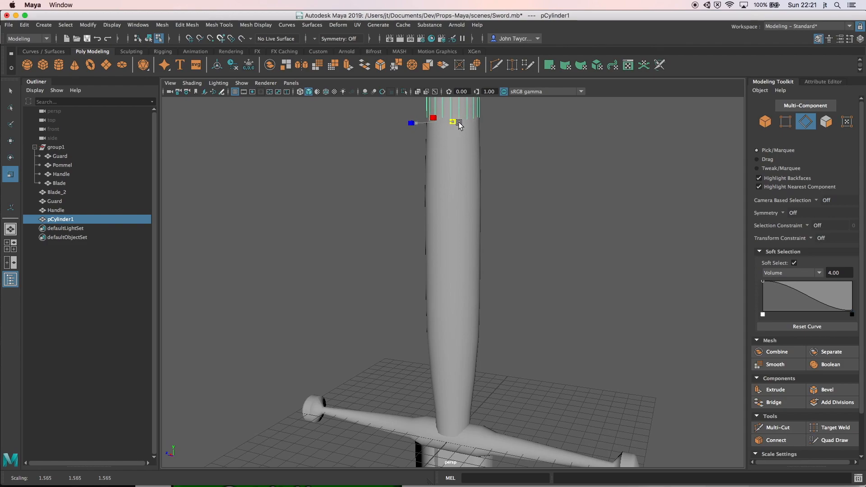
left_click_drag(508, 135, 405, 152, "alt")
left_click_drag(451, 131, 499, 137)
middle_click_drag(499, 138, 489, 147, "alt")
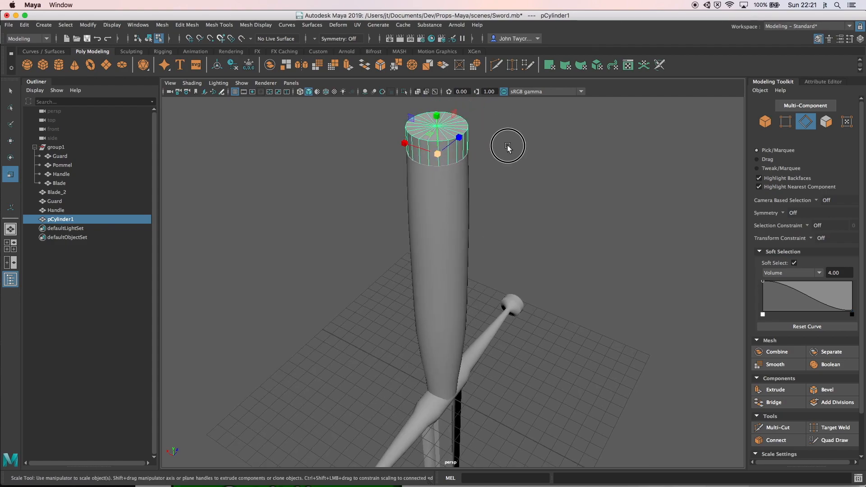
left_click_drag(497, 153, 477, 146, "alt")
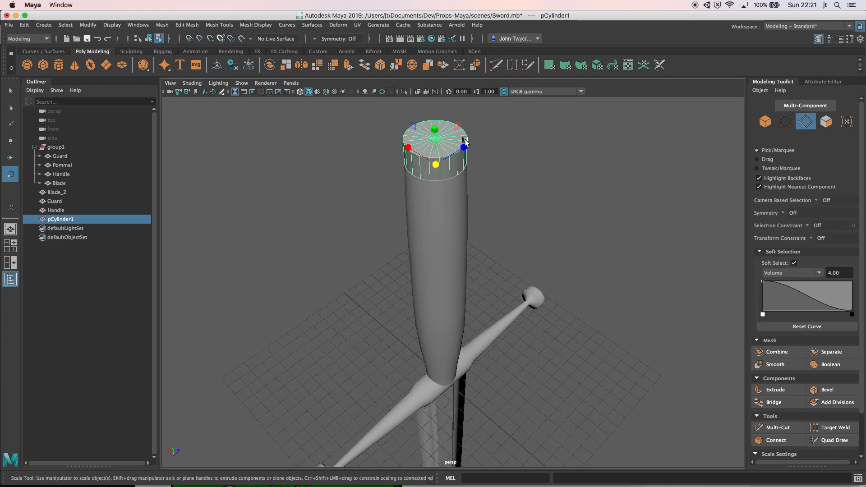
- Select the top rim edge loop of the new cylinder in edge mode and turn off soft selection
left_click(766, 122)
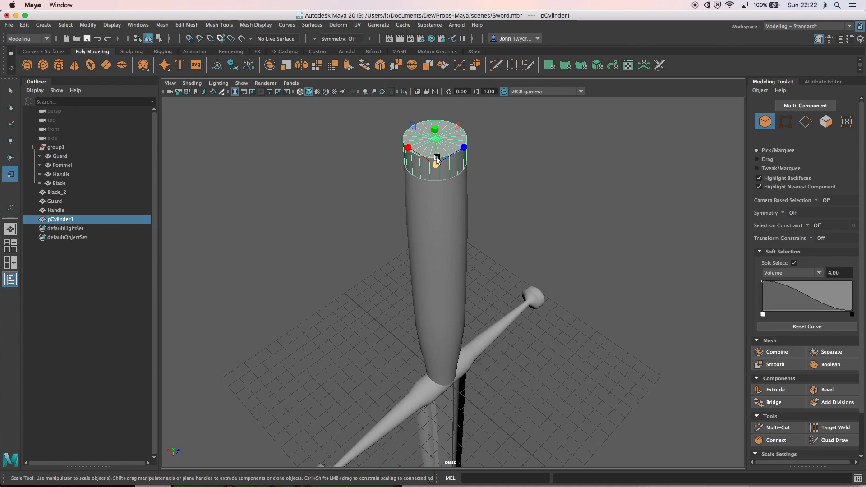
left_click(802, 126)
left_click(453, 155)
double_click(453, 155)
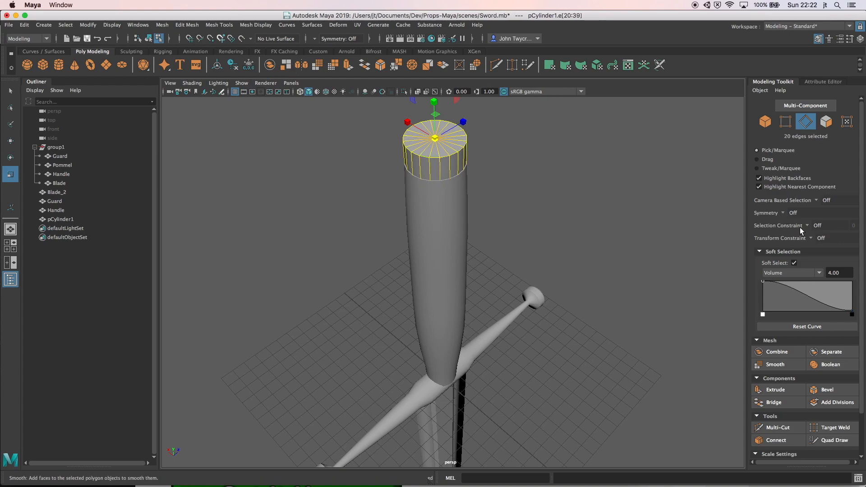
left_click(794, 262)
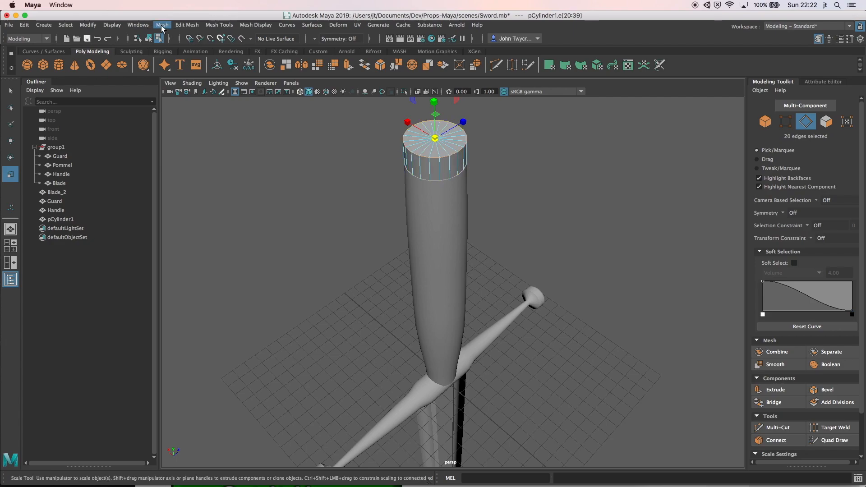
- Bevel the selected top rim edge loop of the pommel cylinder with 3 segments
left_click(187, 25)
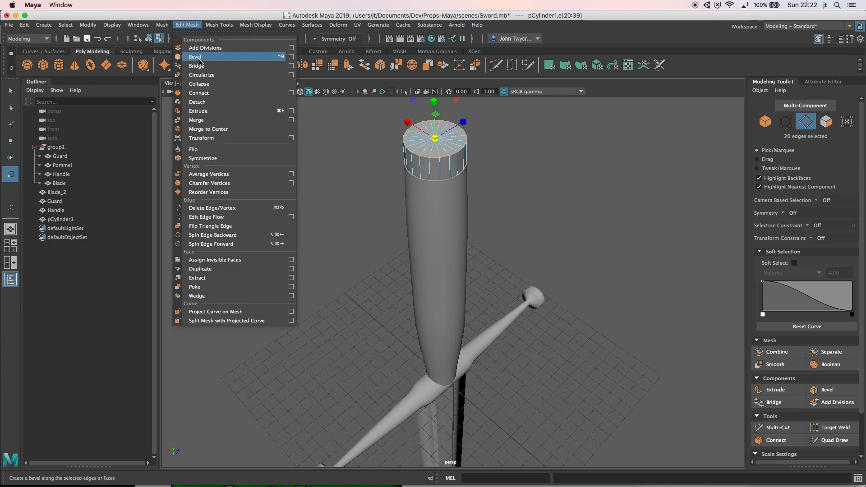
left_click(195, 57)
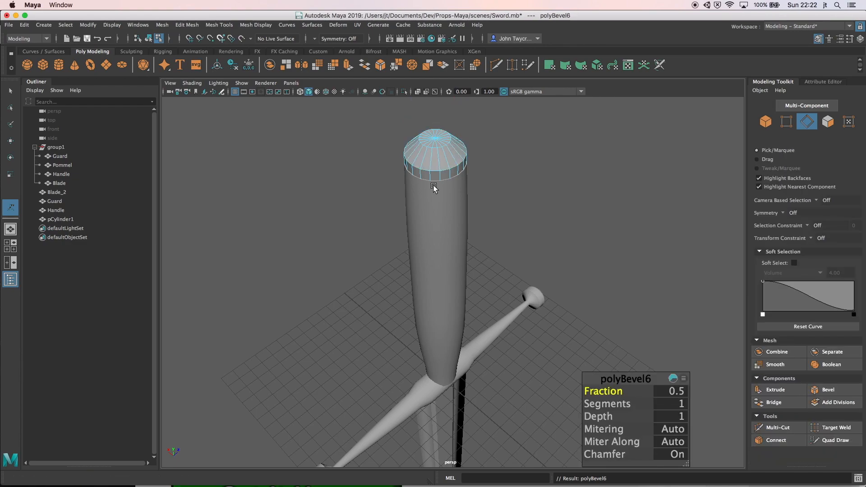
left_click(679, 404)
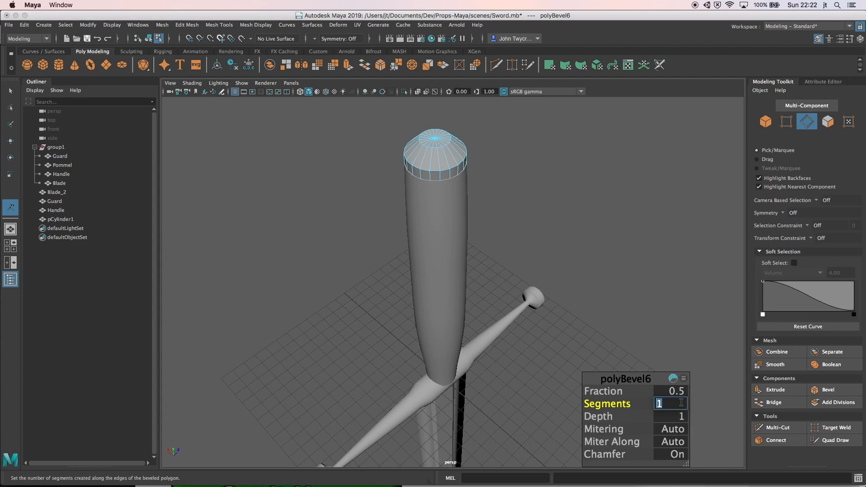
type("3")
key("Tab")
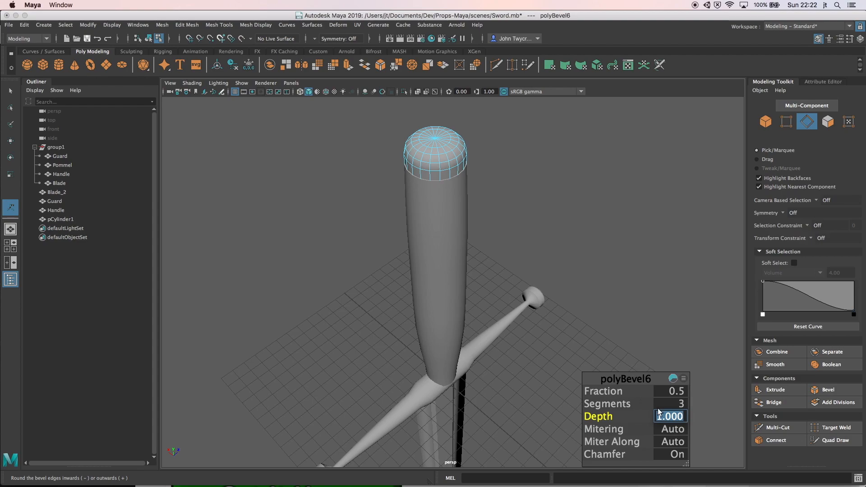
- Try a bevel depth of 0.5 on the pommel's rim, and set the depth back to 1
type("0.5")
key("Return")
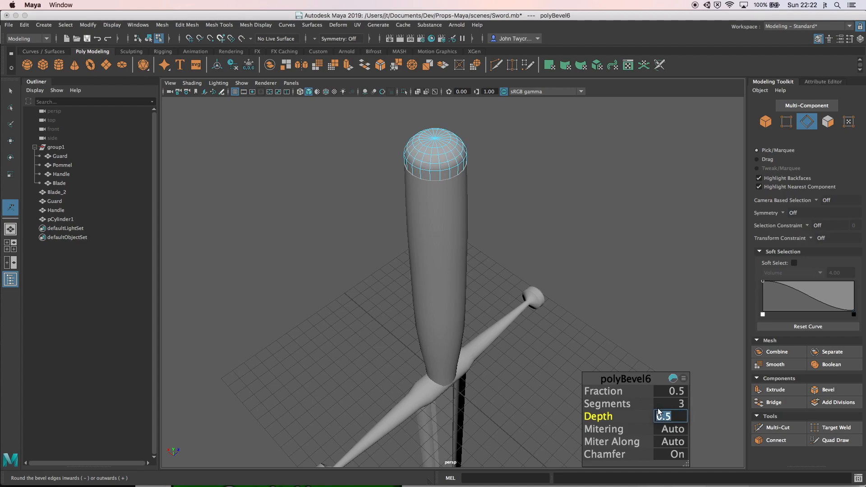
left_click(679, 392)
left_click(679, 392)
key("2")
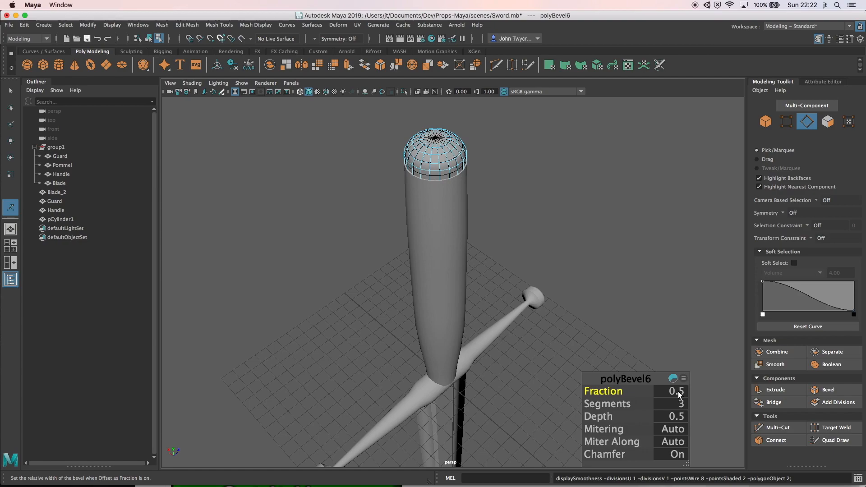
left_click(679, 392)
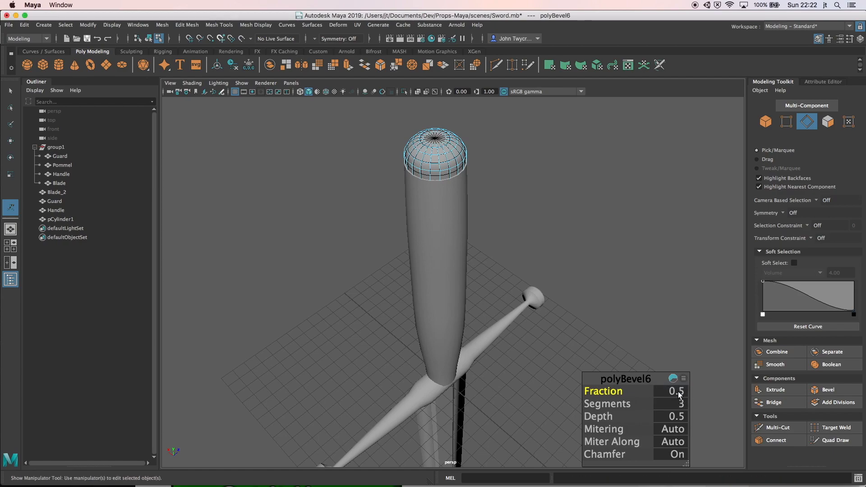
key("1")
key("2")
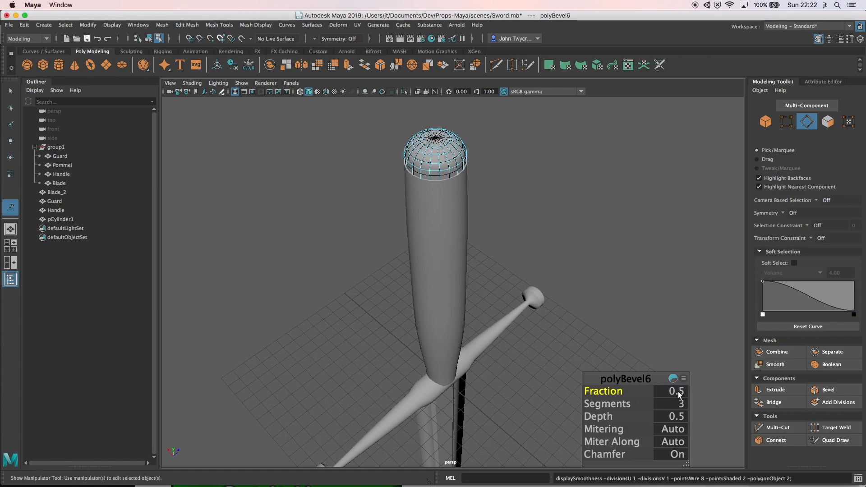
left_click(678, 415)
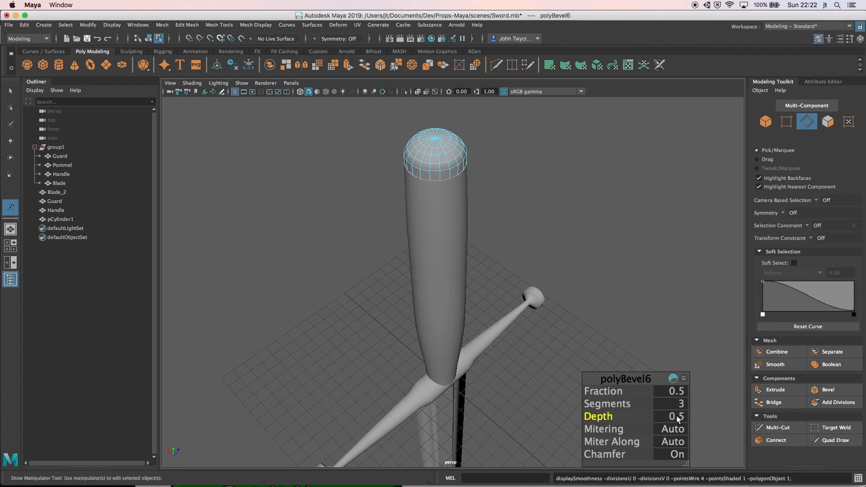
left_click(677, 416)
type("1")
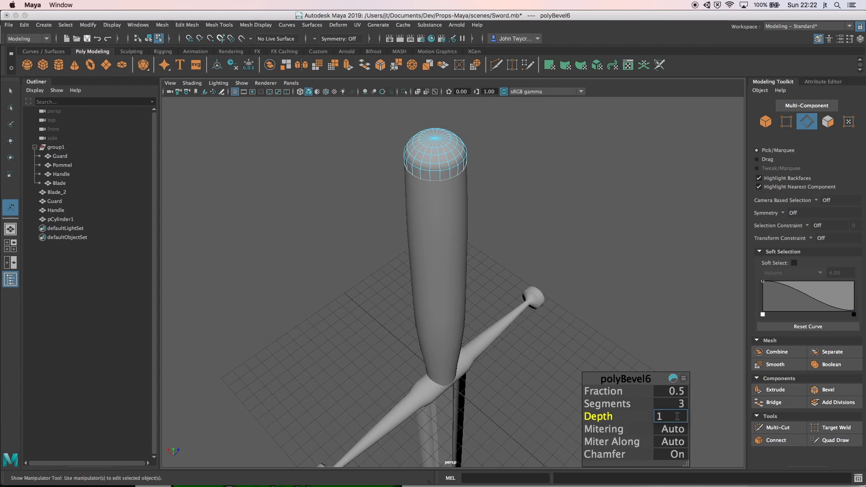
key("Tab")
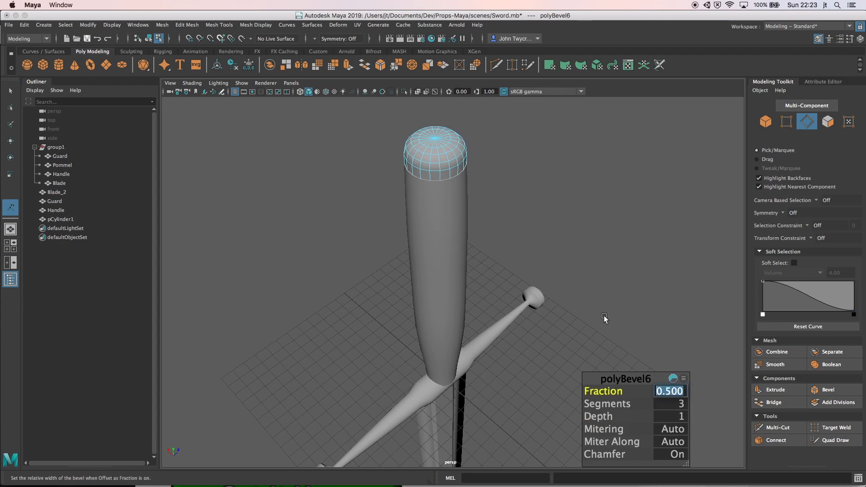
- Return to object mode and turn on textured display in the perspective view
left_click_drag(615, 300, 616, 301, "alt")
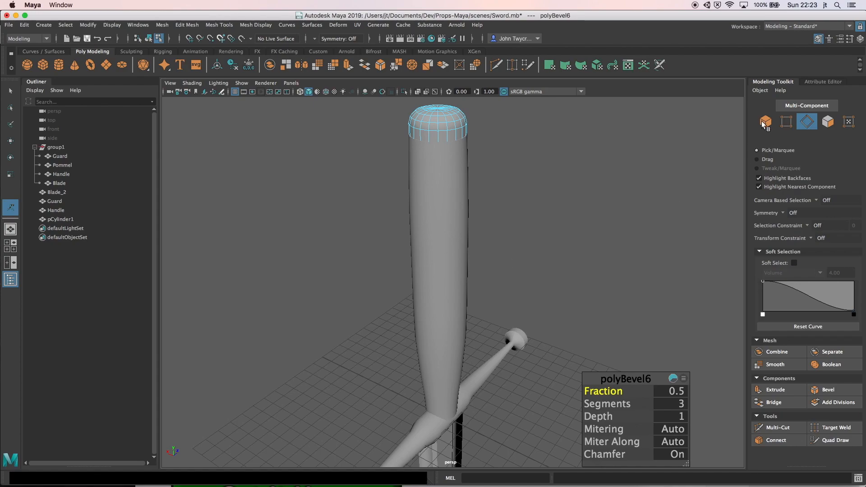
left_click(763, 123)
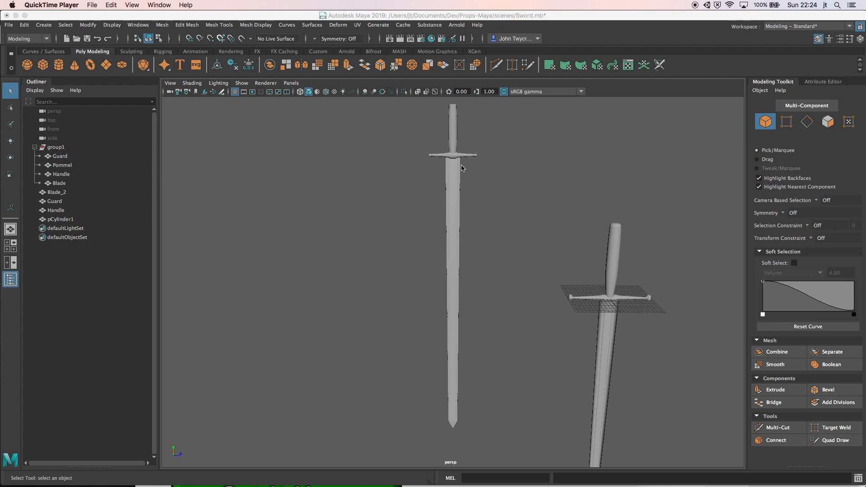
left_click(335, 92)
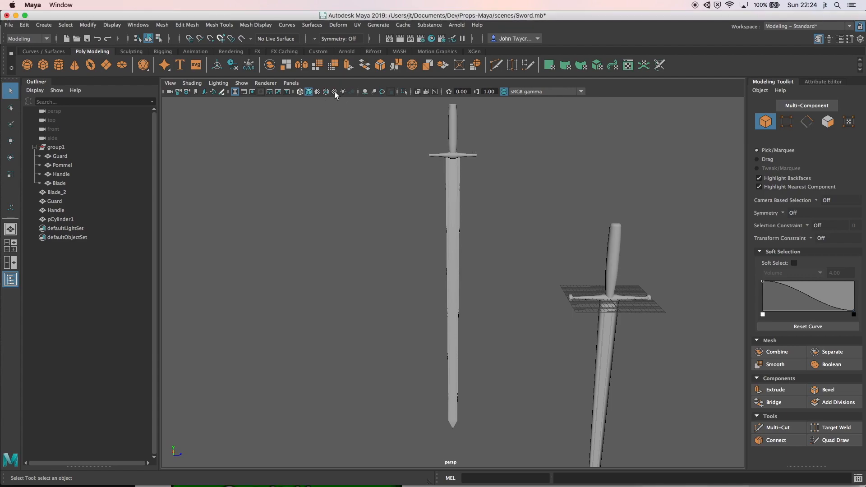
left_click(335, 92)
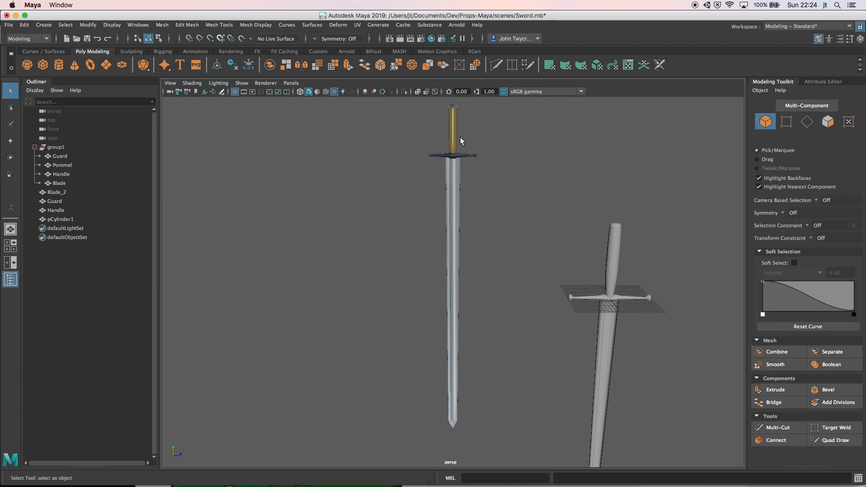
left_click_drag(469, 138, 468, 135, "alt")
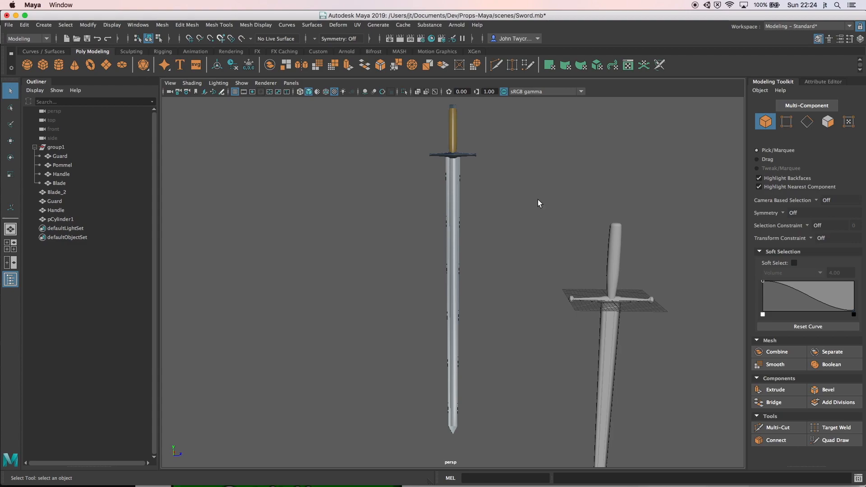
- Assign the existing Handle_StingrayPBS2 material to the new sword's handle and show the material's attributes
left_click(617, 268)
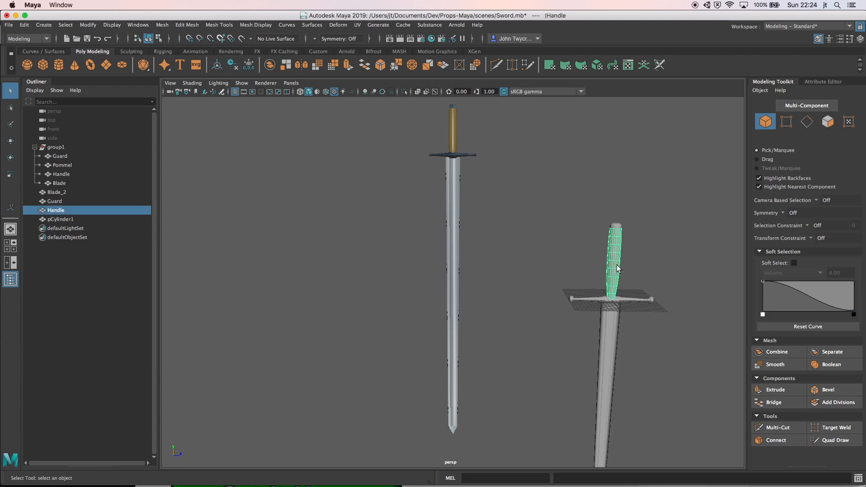
right_click(618, 268)
right_click_drag(618, 267, 697, 453)
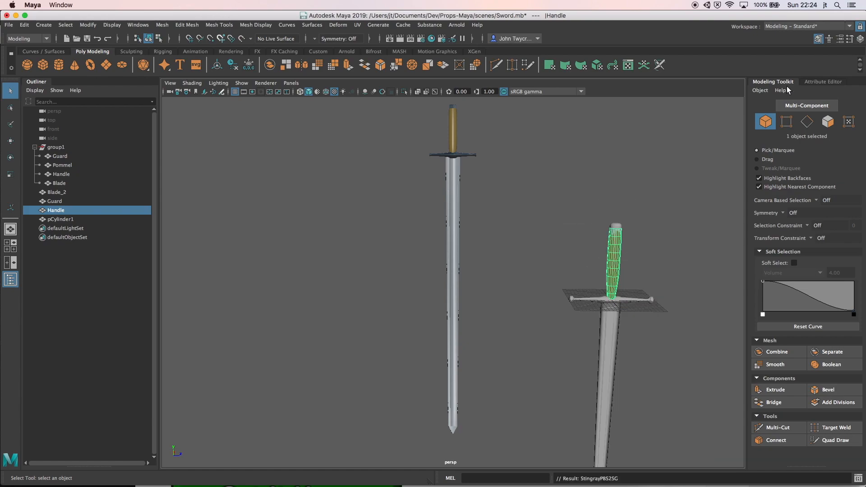
left_click(815, 81)
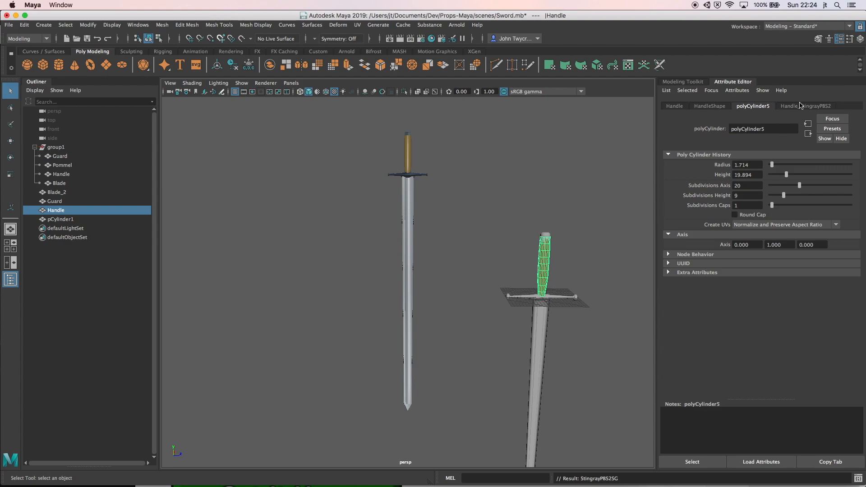
left_click(797, 107)
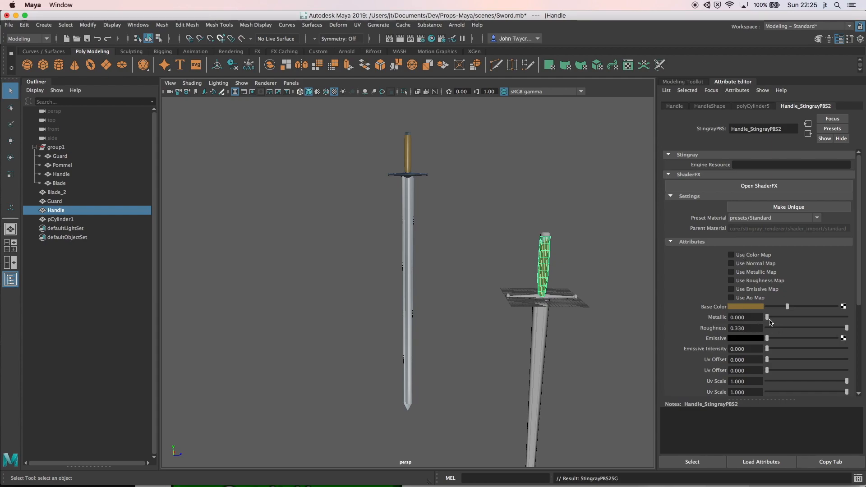
- Assign the existing Blade_StingrayPBS1 material to the pommel cylinder at the handle's end and inspect it up close
left_click(547, 237)
left_click(546, 235)
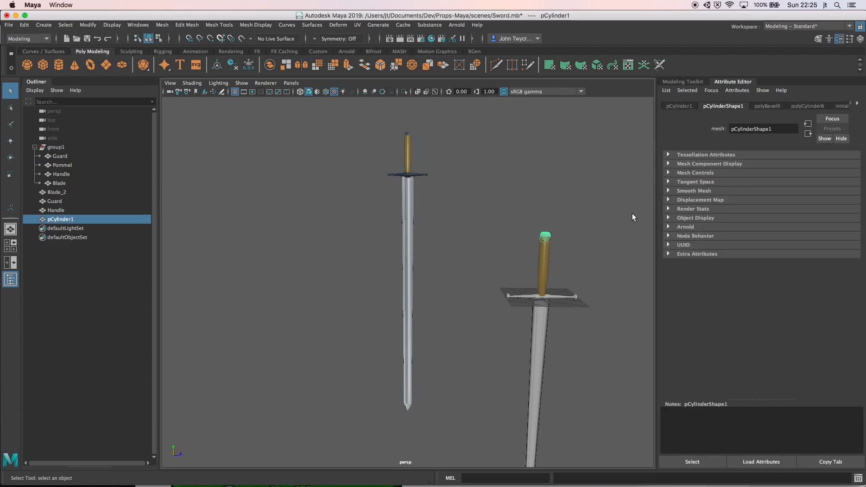
right_click(546, 238)
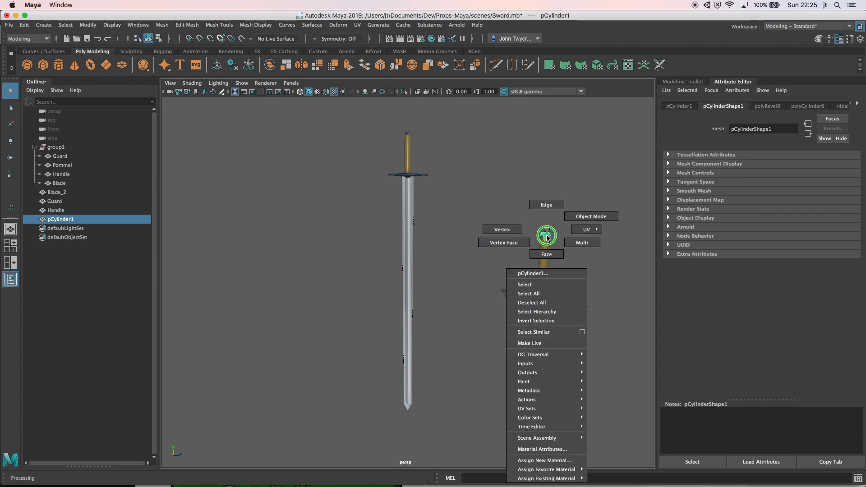
right_click_drag(546, 237, 640, 444)
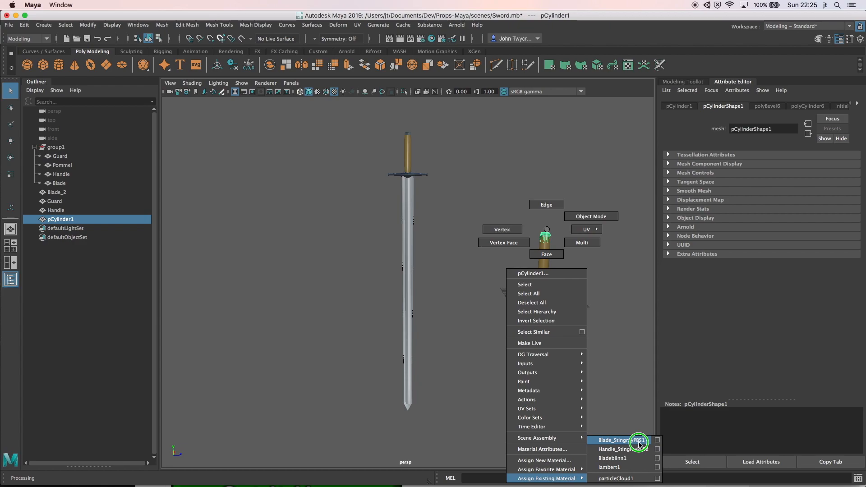
right_click_drag(640, 444, 640, 444)
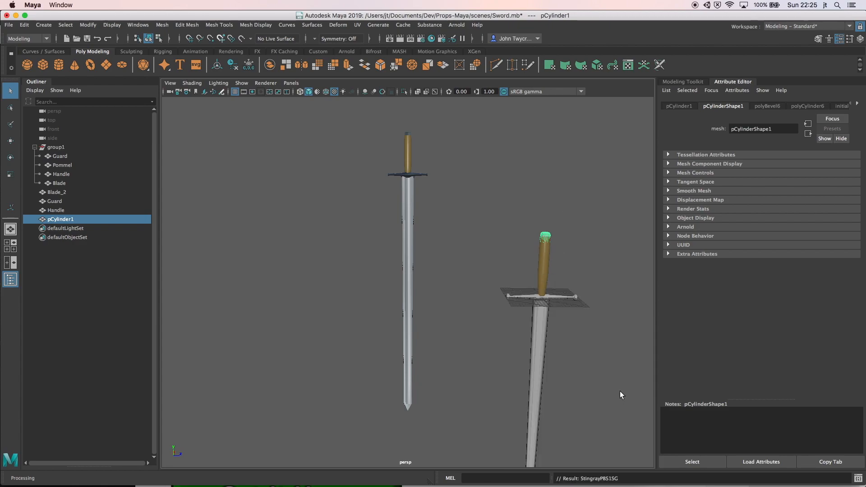
left_click_drag(592, 291, 587, 293, "alt")
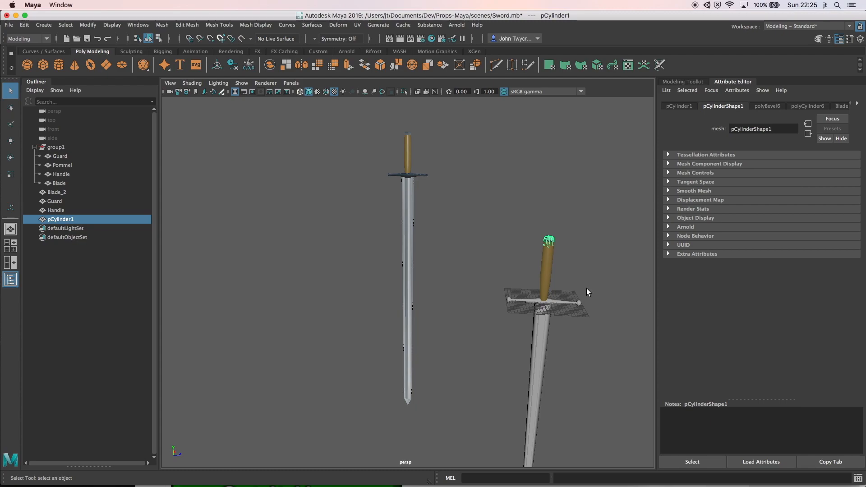
key("f")
left_click_drag(580, 289, 550, 293, "alt")
scroll(550, 300, "down", 10)
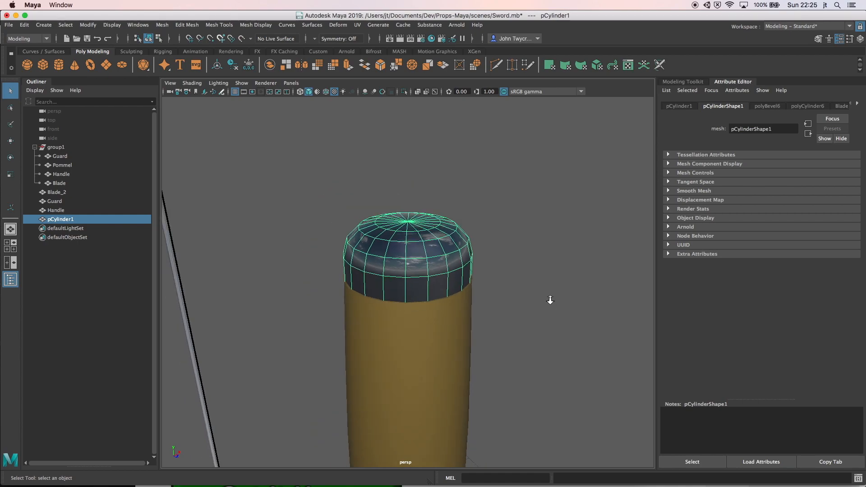
scroll(535, 315, "down", 5)
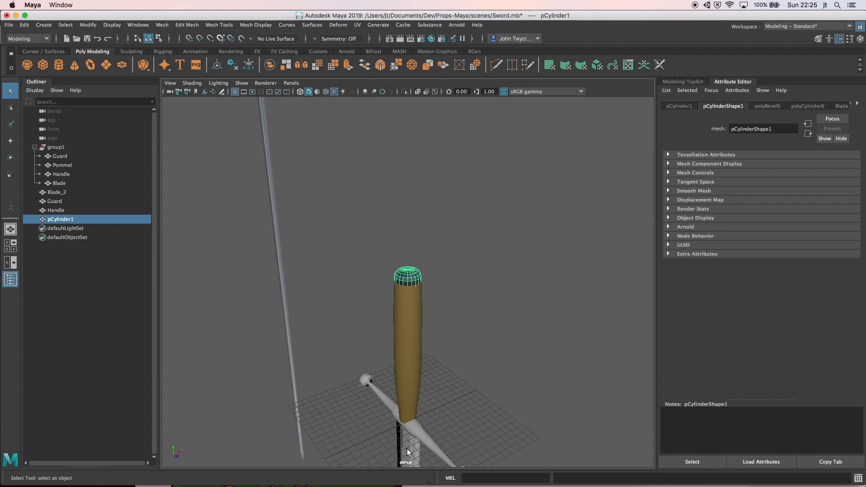
- Select the new blade, view the full-size brushed metal sheets texture in Firefox, and return to Maya
left_click(407, 452)
key("f")
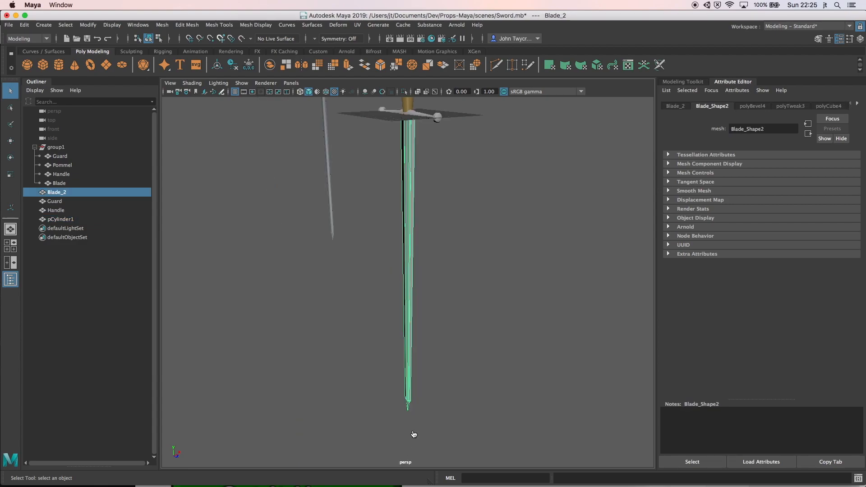
key("super+Tab")
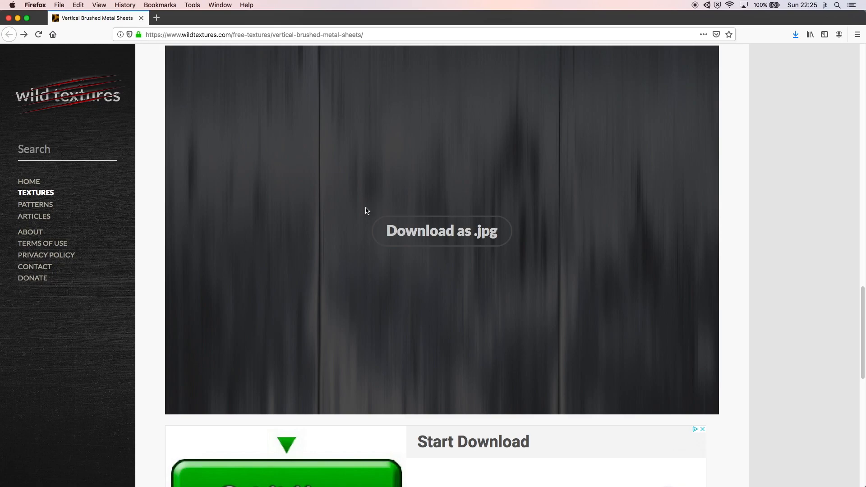
left_click(405, 241)
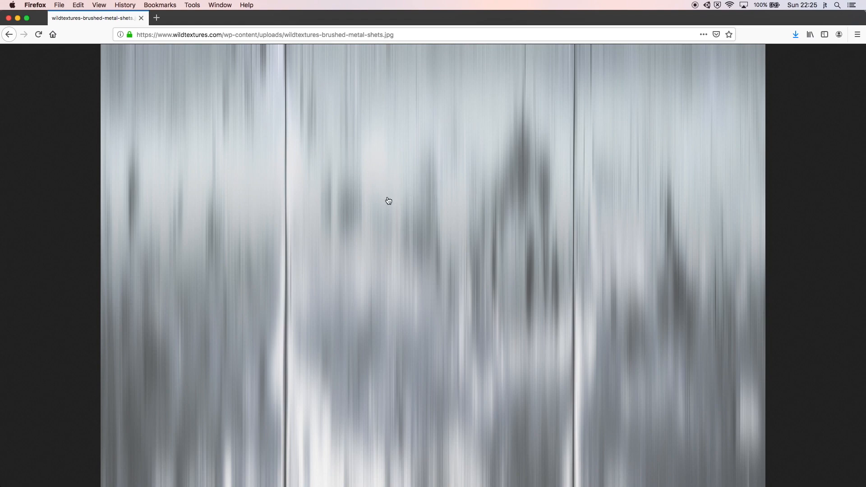
key("super+Tab")
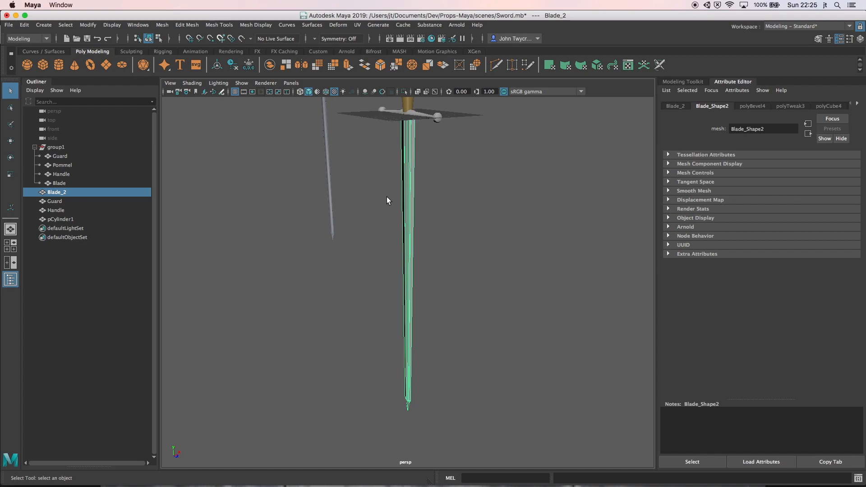
- Assign a new Blinn material to the new sword's blade, Blade_2
right_click(411, 191)
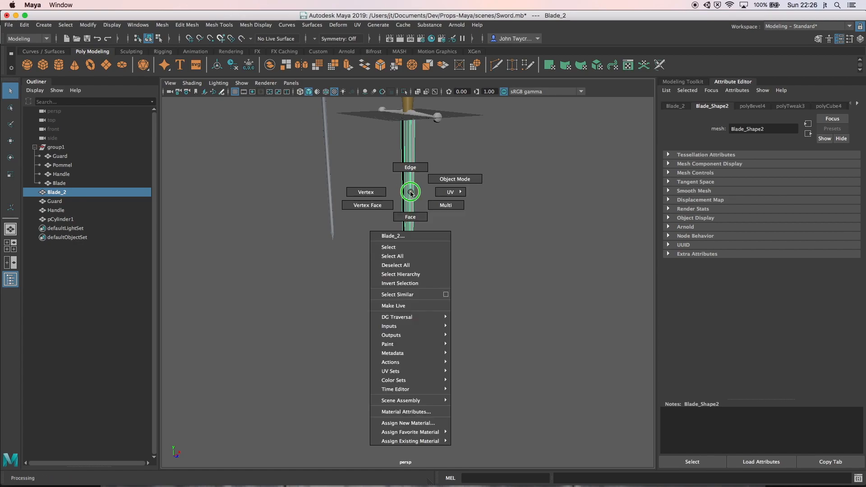
right_click_drag(410, 191, 492, 417)
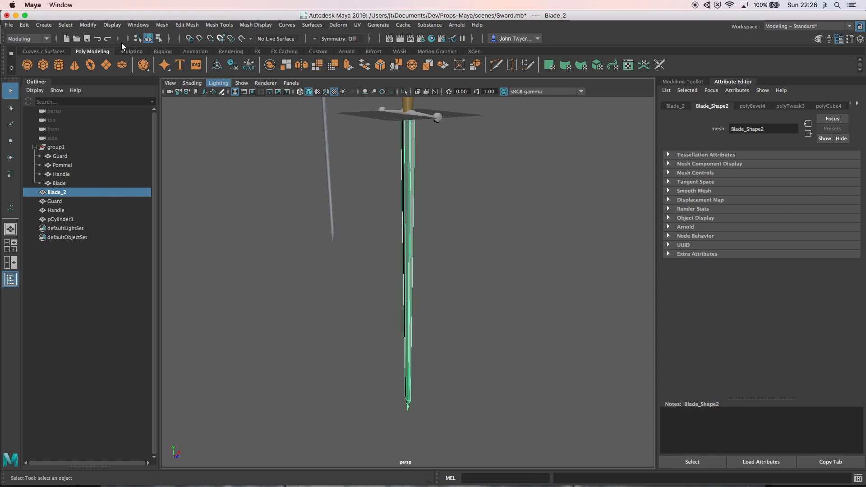
right_click_drag(403, 168, 429, 404)
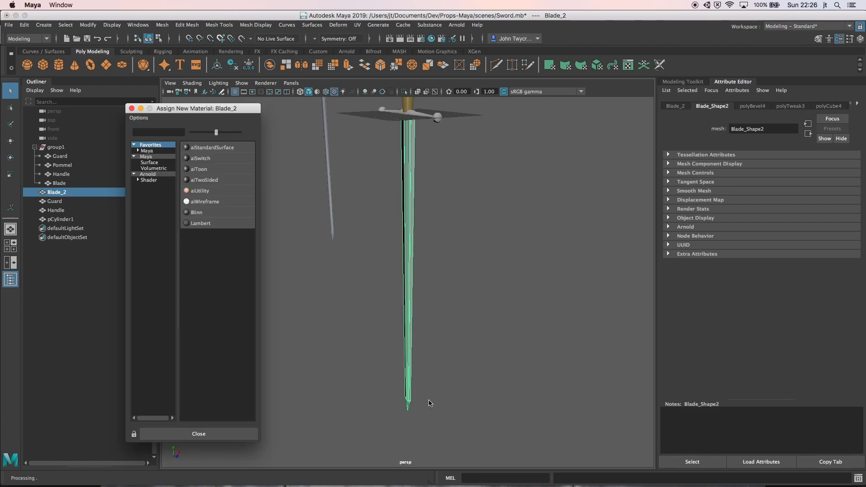
left_click(156, 157)
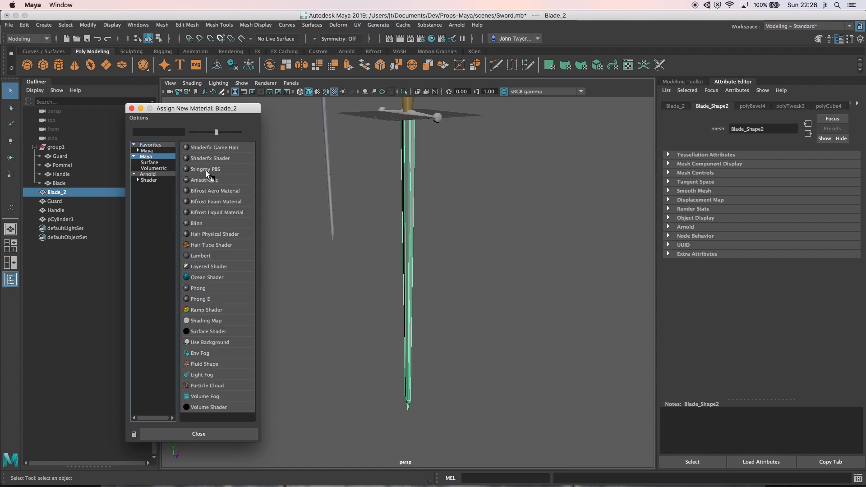
left_click(153, 150)
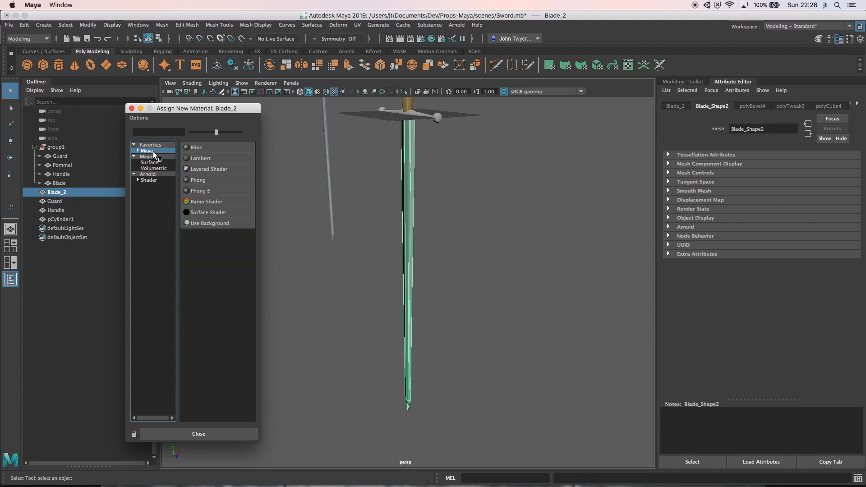
left_click(198, 149)
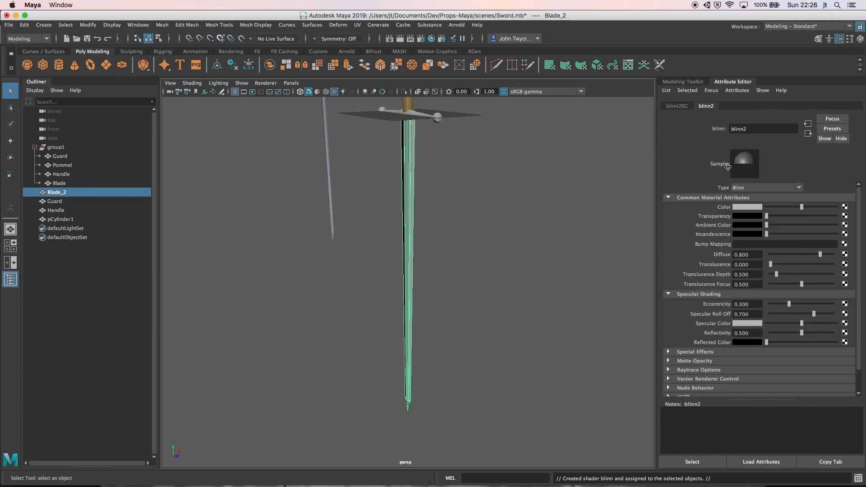
- Rename the blade's new Blinn material as Blade_blinn2
left_click(731, 129)
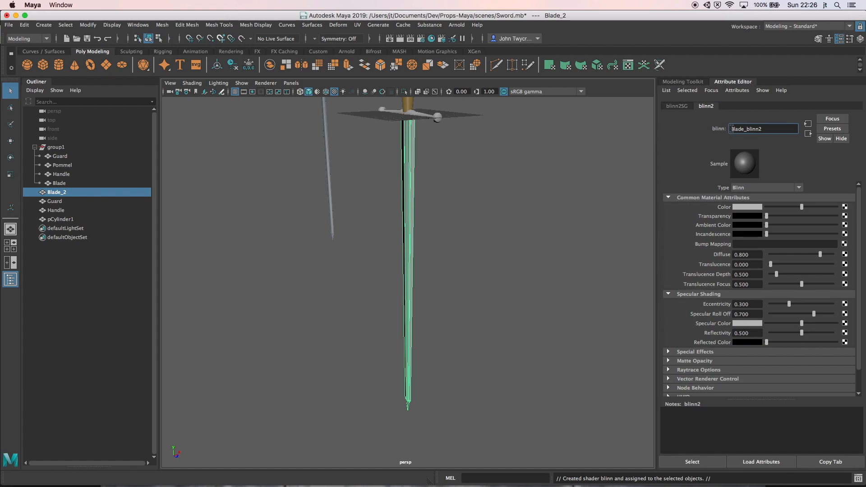
type("Blade_")
key("Return")
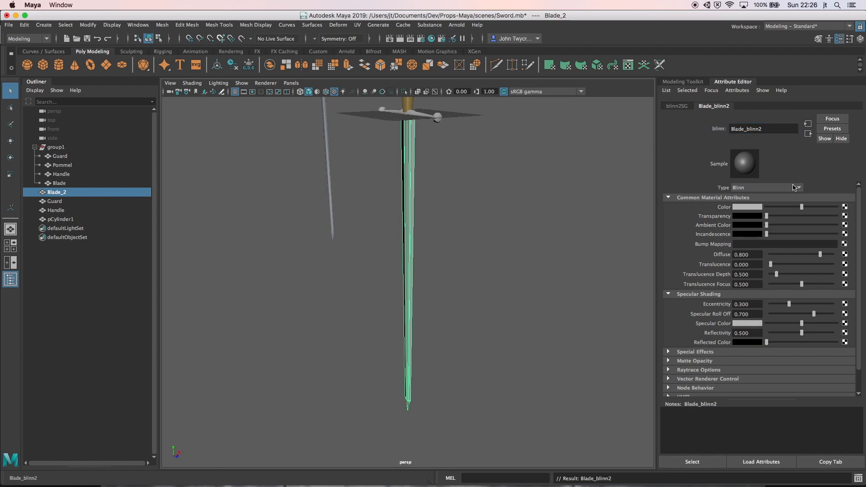
- Map a File texture to the Blade_blinn2 colour and load the wildtextures brushed metal sheets image from the sourceimages folder
left_click(845, 206)
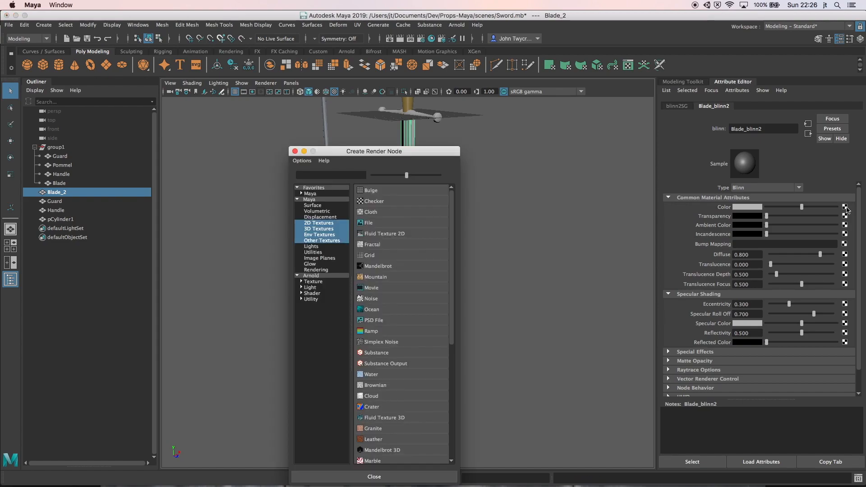
left_click(369, 223)
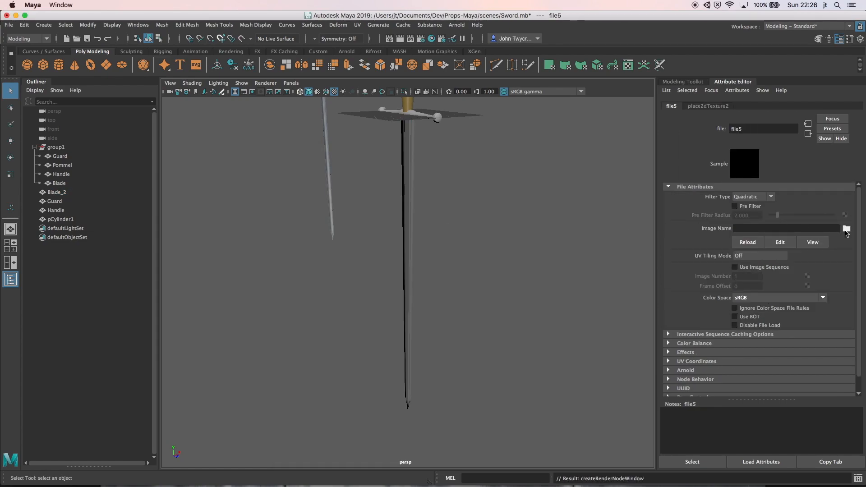
left_click(847, 230)
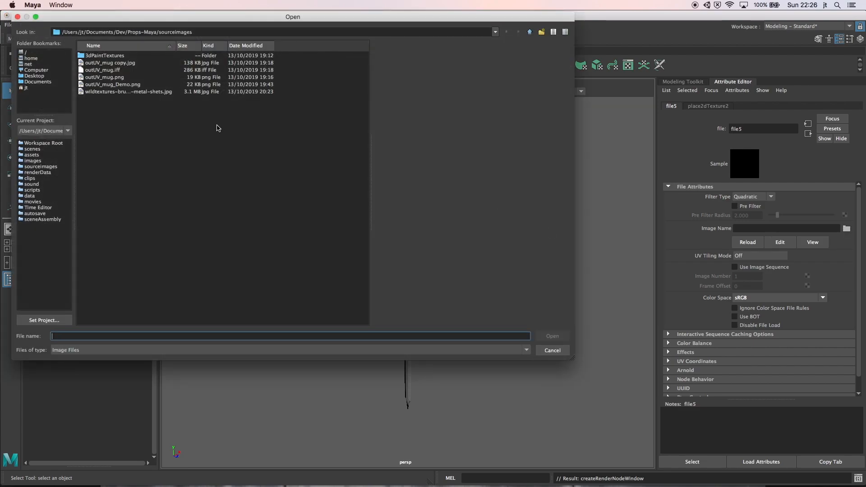
left_click(148, 94)
left_click(542, 337)
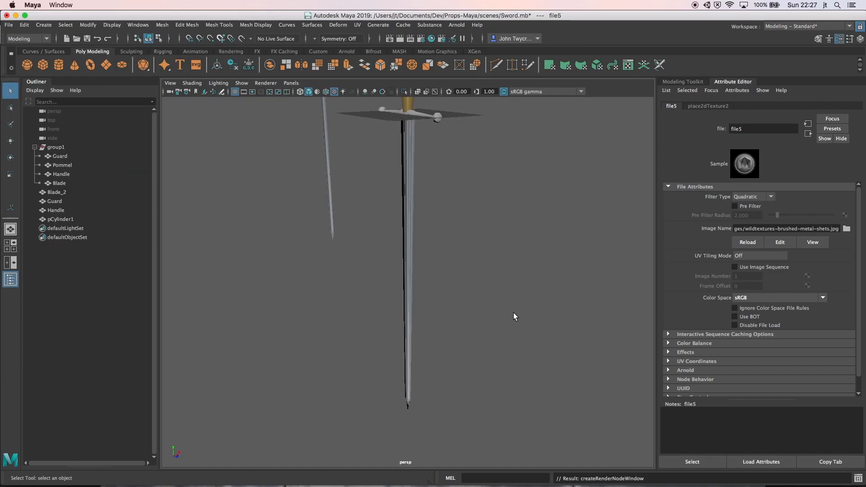
- Assign an existing material to the new sword's guard and clear the selection
left_click_drag(513, 313, 368, 303, "alt")
scroll(470, 232, "down", 2)
scroll(470, 232, "down", 3)
scroll(468, 232, "up", 3)
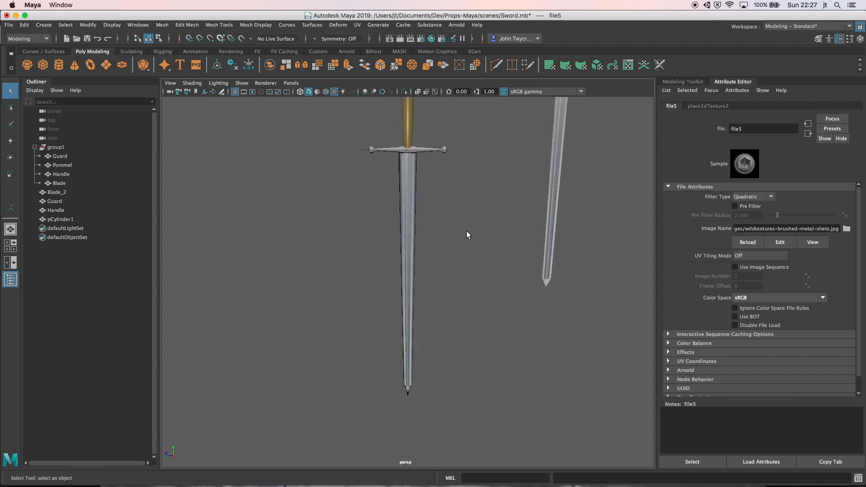
left_click(421, 148)
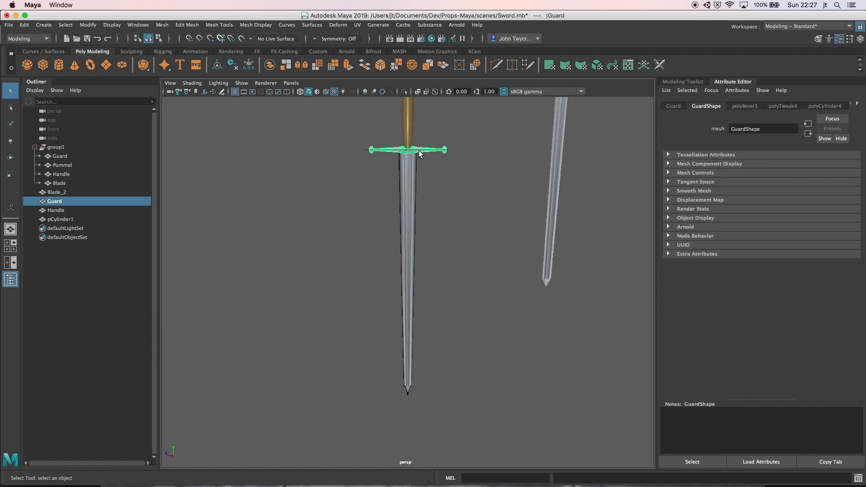
right_click_drag(419, 151, 481, 418)
left_click(460, 213)
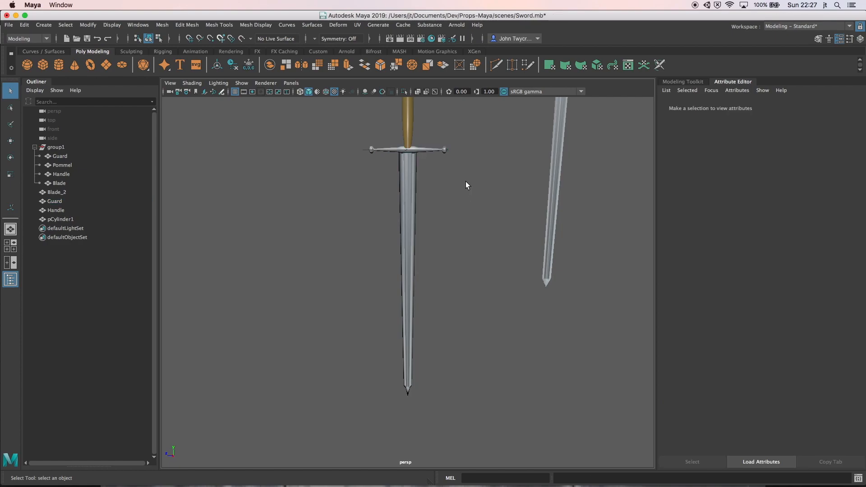
left_click_drag(470, 123, 375, 182)
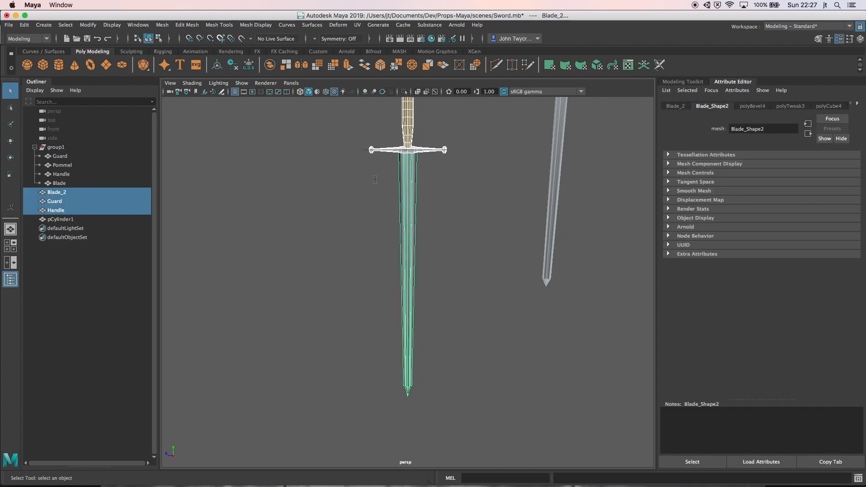
left_click(363, 145)
mouse_move(444, 147)
left_mouse_down("alt")
mouse_move(430, 157)
mouse_move(360, 164)
mouse_move(395, 172)
mouse_move(433, 165)
mouse_move(451, 146)
left_mouse_up("alt")
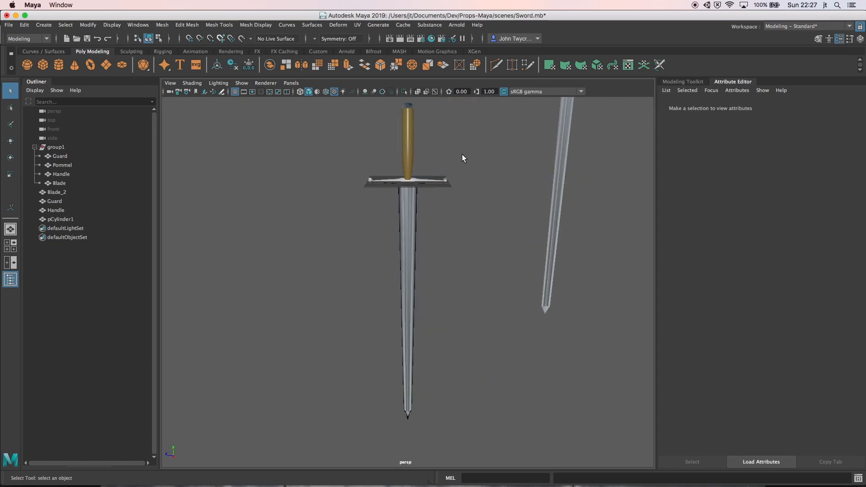